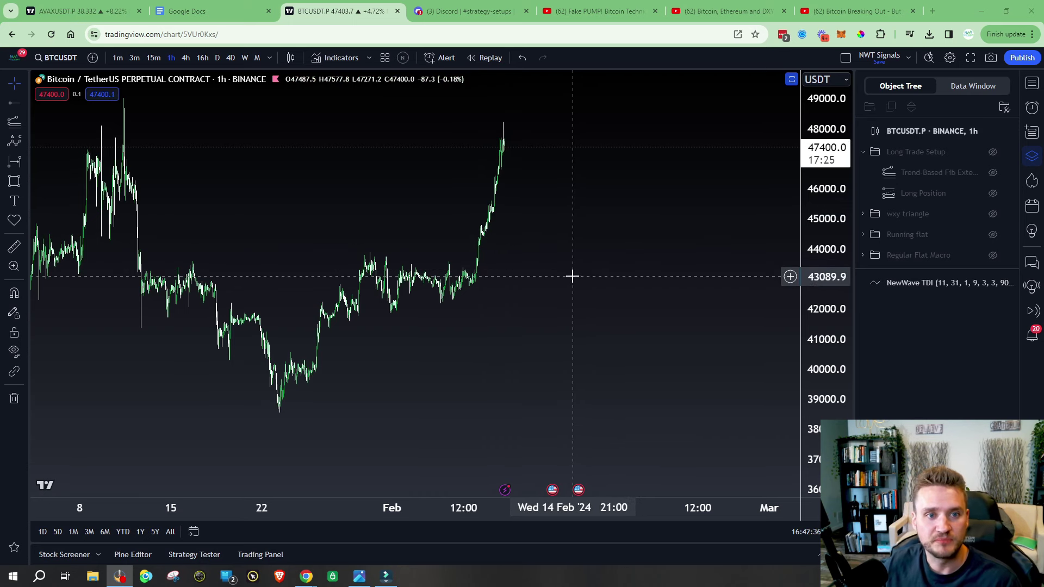
- Review the Fake PUMP and the Bitcoin, Ethereum and DXY analysis videos on YouTube, then return to the BTCUSDT.P chart
{"action": "left_click", "coordinate": [598, 11]}
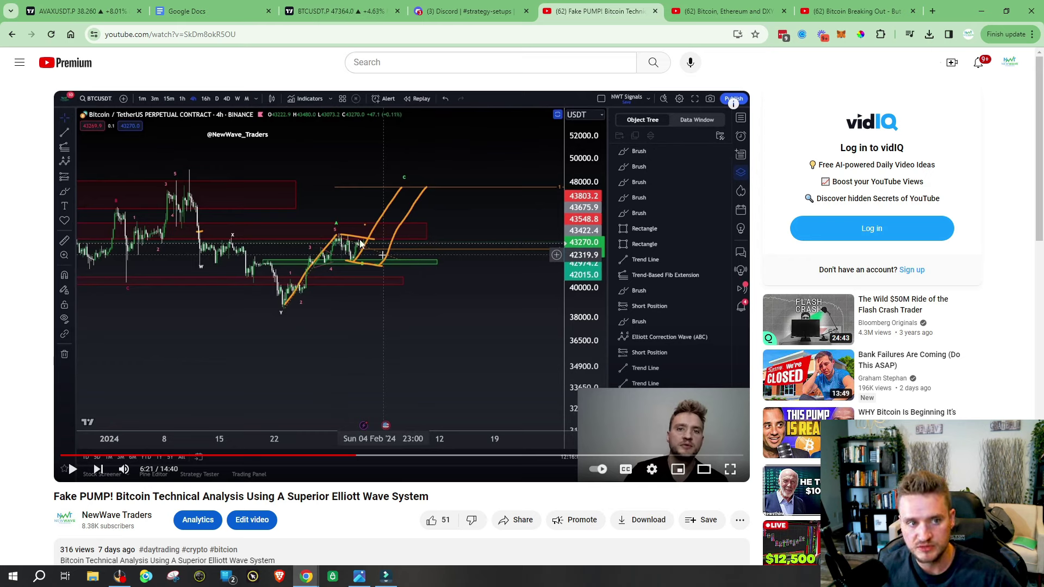
{"action": "key", "text": "ctrl+Tab"}
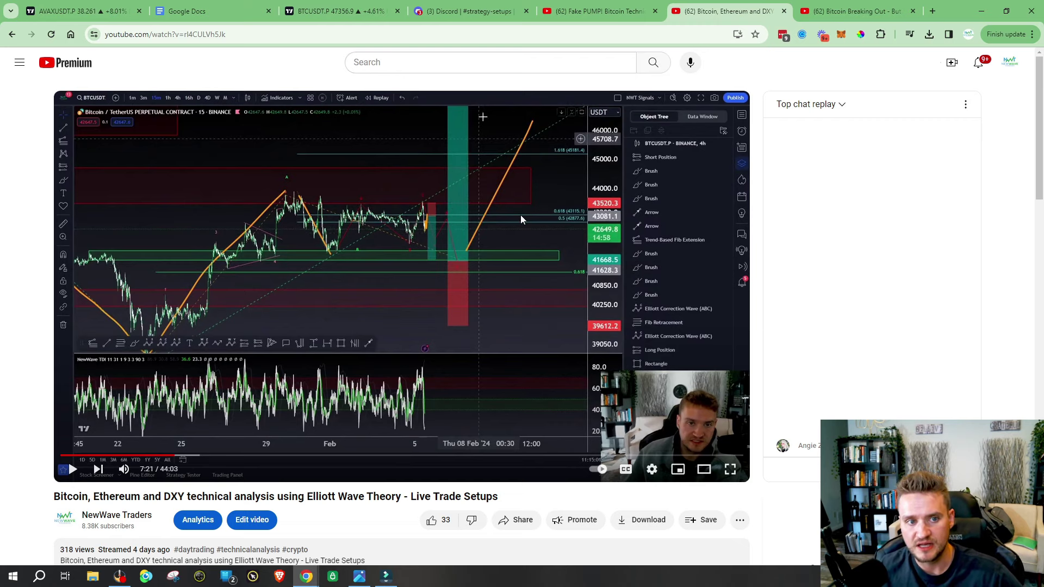
{"action": "key", "text": "ctrl+3"}
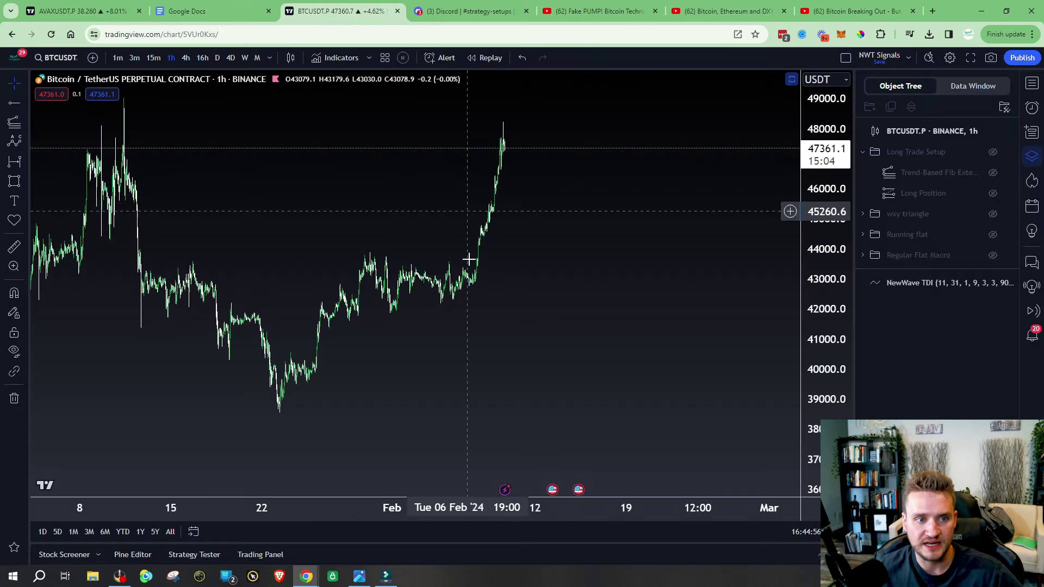
- Sketch with the Brush a support line near 42,000, a circled dip onto it and a rally path up to about 47,700
{"action": "left_click", "coordinate": [24, 141]}
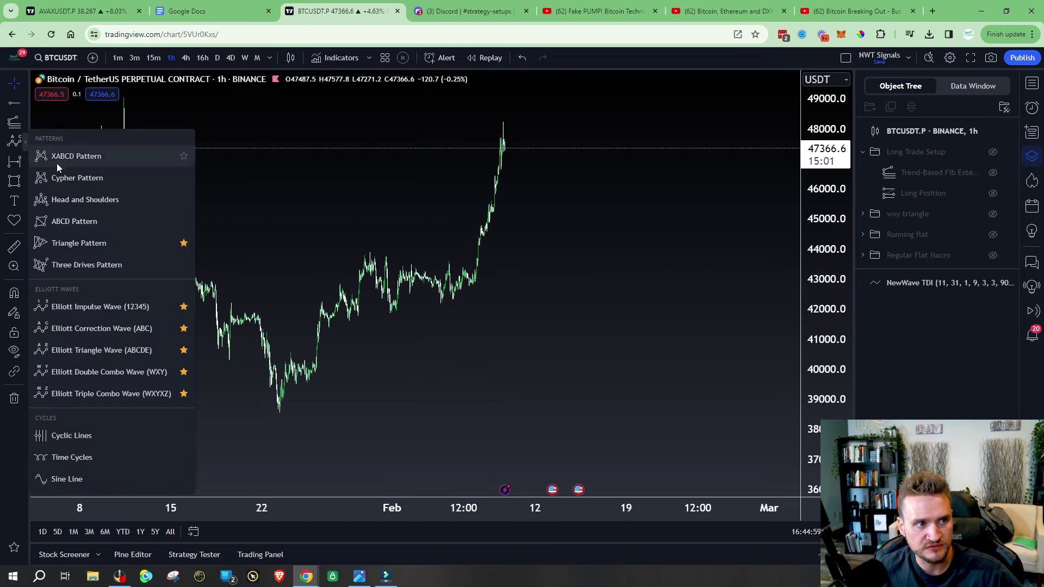
{"action": "left_click", "coordinate": [25, 168]}
{"action": "left_click", "coordinate": [26, 182]}
{"action": "left_click", "coordinate": [62, 182]}
{"action": "left_click_drag", "start_coordinate": [447, 266], "coordinate": [457, 310]}
{"action": "left_click_drag", "start_coordinate": [356, 314], "coordinate": [551, 307]}
{"action": "left_click_drag", "start_coordinate": [458, 316], "coordinate": [471, 294]}
{"action": "left_click_drag", "start_coordinate": [492, 248], "coordinate": [546, 140]}
{"action": "left_click_drag", "start_coordinate": [464, 334], "coordinate": [460, 307]}
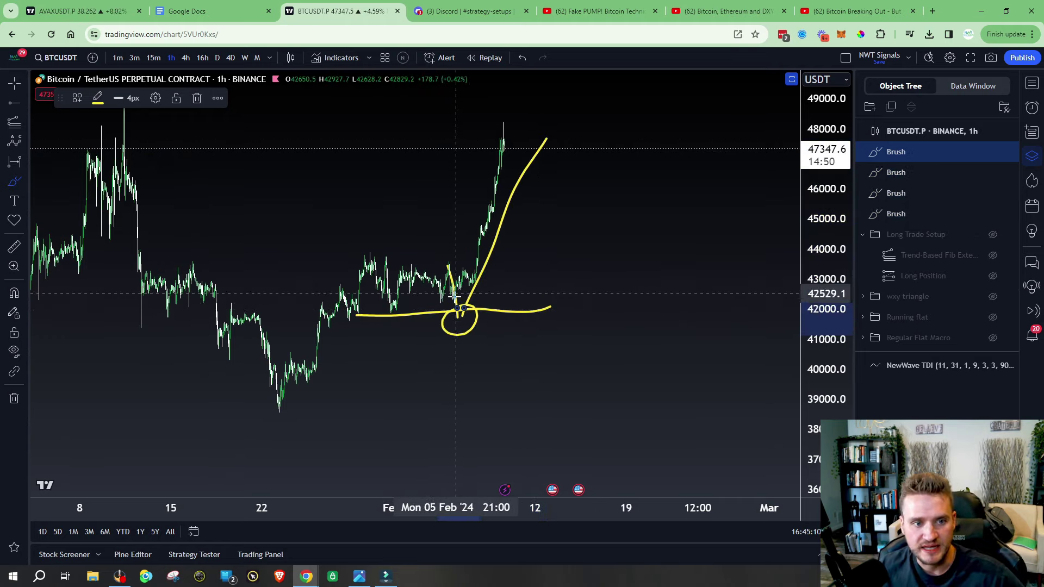
{"action": "mouse_move", "coordinate": [462, 267]}
{"action": "left_mouse_down"}
{"action": "mouse_move", "coordinate": [467, 287]}
{"action": "mouse_move", "coordinate": [473, 274]}
{"action": "left_mouse_up"}
{"action": "left_click_drag", "start_coordinate": [473, 274], "coordinate": [475, 281]}
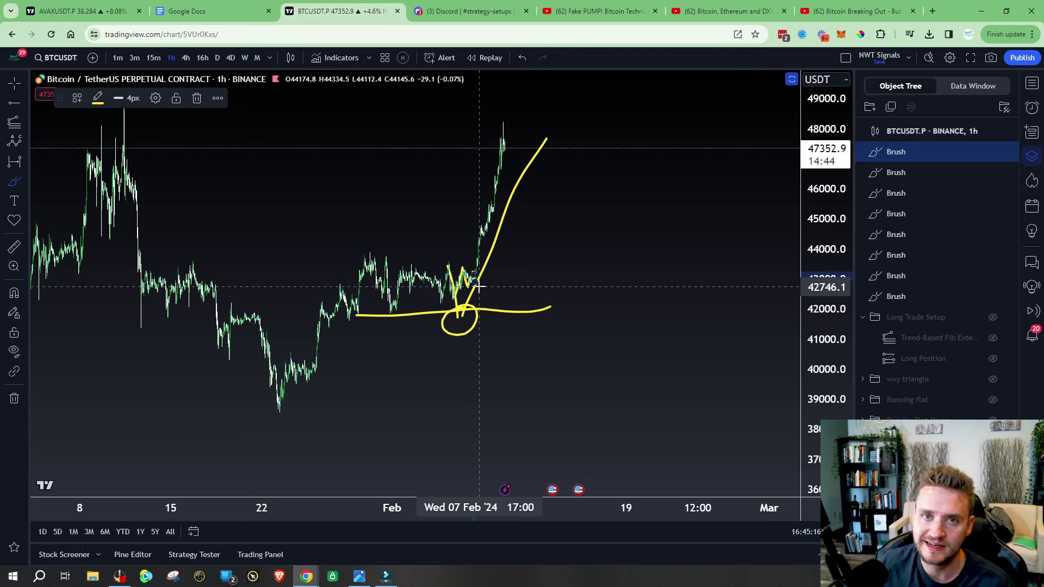
- Brush a converging triangle example that widens into a rectangular range, in the empty area beyond the latest price
{"action": "mouse_move", "coordinate": [617, 209]}
{"action": "left_mouse_down"}
{"action": "mouse_move", "coordinate": [697, 230]}
{"action": "mouse_move", "coordinate": [627, 262]}
{"action": "left_mouse_up"}
{"action": "mouse_move", "coordinate": [619, 205]}
{"action": "left_mouse_down"}
{"action": "mouse_move", "coordinate": [661, 242]}
{"action": "mouse_move", "coordinate": [696, 230]}
{"action": "mouse_move", "coordinate": [702, 197]}
{"action": "mouse_move", "coordinate": [707, 274]}
{"action": "left_mouse_up"}
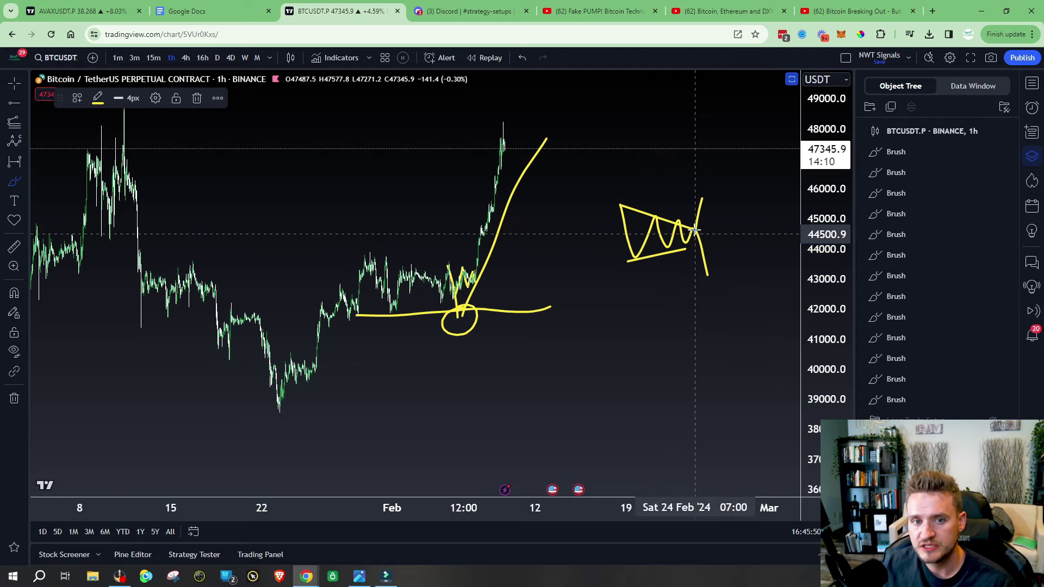
{"action": "left_click_drag", "start_coordinate": [702, 198], "coordinate": [721, 252]}
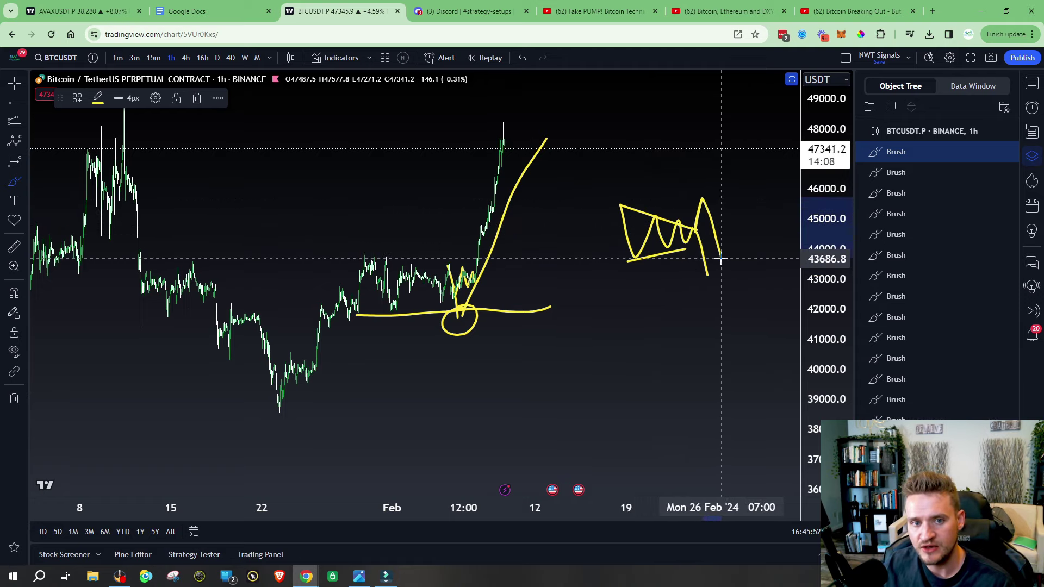
{"action": "mouse_move", "coordinate": [619, 207]}
{"action": "left_mouse_down"}
{"action": "mouse_move", "coordinate": [691, 205]}
{"action": "mouse_move", "coordinate": [649, 267]}
{"action": "left_mouse_up"}
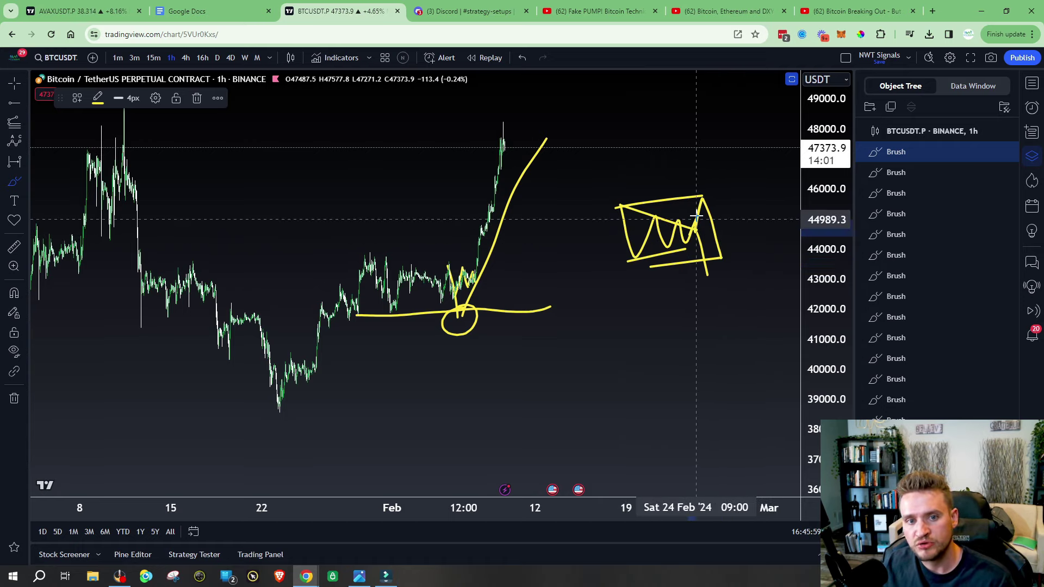
{"action": "mouse_move", "coordinate": [701, 232]}
{"action": "left_mouse_down"}
{"action": "mouse_move", "coordinate": [705, 251]}
{"action": "mouse_move", "coordinate": [725, 190]}
{"action": "mouse_move", "coordinate": [742, 257]}
{"action": "left_mouse_up"}
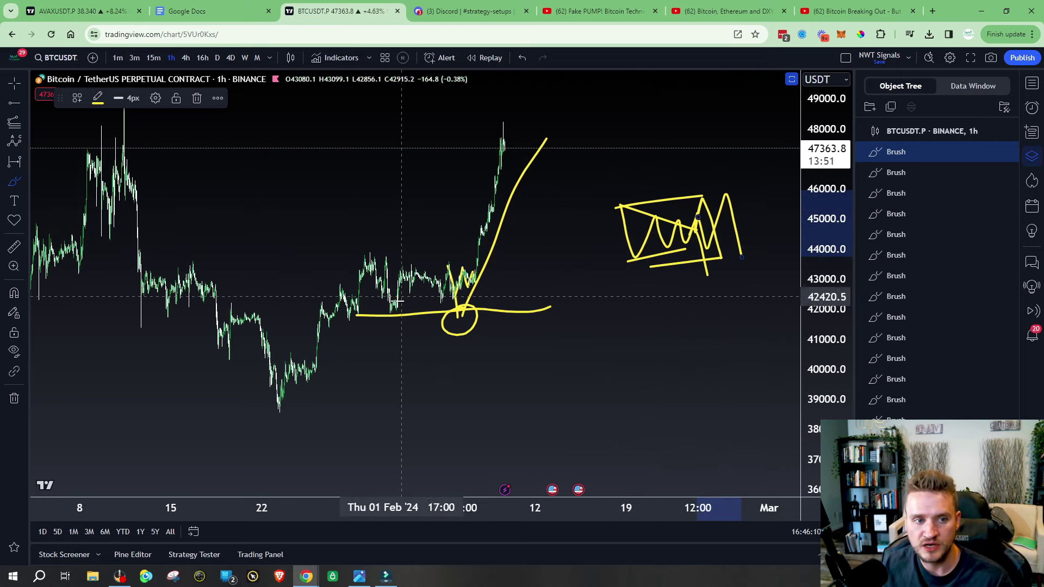
- Brush a converging triangle over the early-February consolidation, with a breakout, pullback and second rally path to about 48,000
{"action": "mouse_move", "coordinate": [397, 298]}
{"action": "left_mouse_down"}
{"action": "mouse_move", "coordinate": [408, 265]}
{"action": "mouse_move", "coordinate": [440, 300]}
{"action": "mouse_move", "coordinate": [445, 261]}
{"action": "left_mouse_up"}
{"action": "left_click_drag", "start_coordinate": [376, 256], "coordinate": [390, 309]}
{"action": "left_click_drag", "start_coordinate": [445, 264], "coordinate": [465, 326]}
{"action": "left_click_drag", "start_coordinate": [388, 256], "coordinate": [496, 270]}
{"action": "mouse_move", "coordinate": [391, 315]}
{"action": "left_mouse_down"}
{"action": "mouse_move", "coordinate": [491, 278]}
{"action": "mouse_move", "coordinate": [489, 226]}
{"action": "mouse_move", "coordinate": [511, 290]}
{"action": "mouse_move", "coordinate": [583, 125]}
{"action": "left_mouse_up"}
- Circle the breakout pause near 44,700, then brush a curve near 43,000 and an arrow pointing down at the triangle
{"action": "mouse_move", "coordinate": [487, 220]}
{"action": "left_mouse_down"}
{"action": "mouse_move", "coordinate": [473, 236]}
{"action": "mouse_move", "coordinate": [498, 221]}
{"action": "mouse_move", "coordinate": [481, 225]}
{"action": "left_mouse_up"}
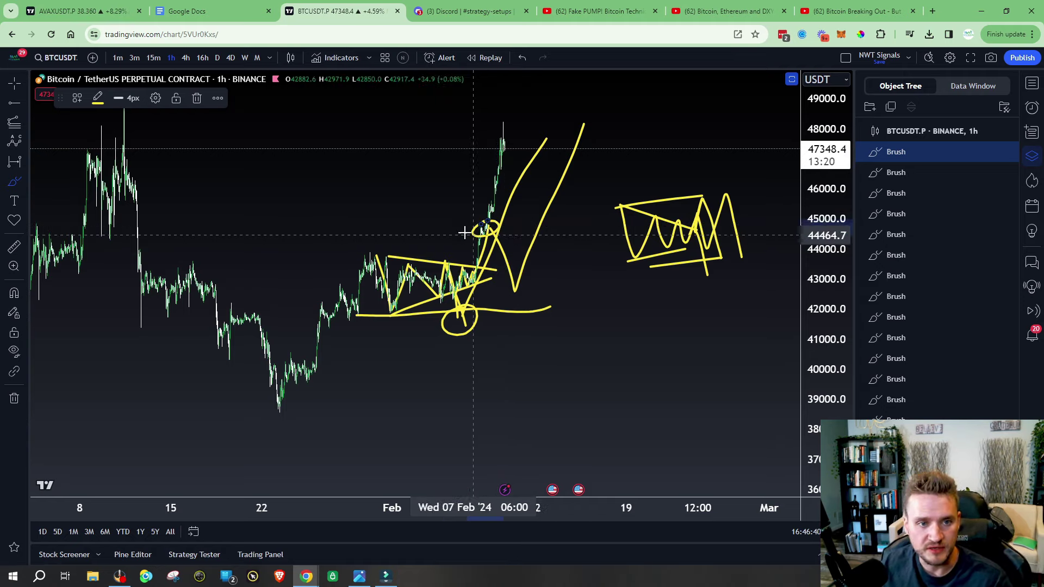
{"action": "mouse_move", "coordinate": [571, 257]}
{"action": "left_mouse_down"}
{"action": "mouse_move", "coordinate": [557, 273]}
{"action": "mouse_move", "coordinate": [480, 276]}
{"action": "mouse_move", "coordinate": [484, 293]}
{"action": "left_mouse_up"}
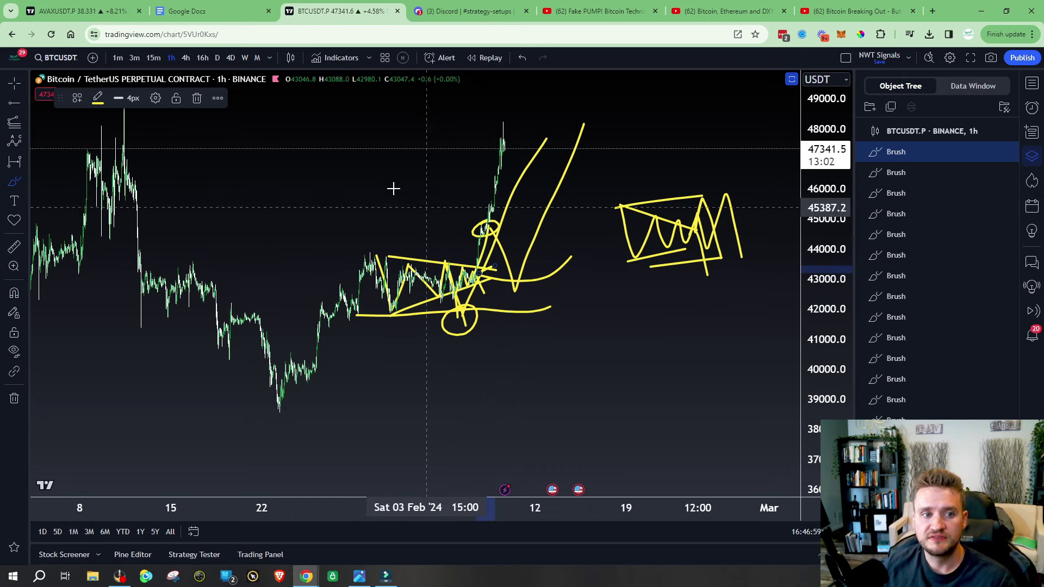
{"action": "mouse_move", "coordinate": [388, 165]}
{"action": "left_mouse_down"}
{"action": "mouse_move", "coordinate": [389, 213]}
{"action": "mouse_move", "coordinate": [412, 221]}
{"action": "left_mouse_up"}
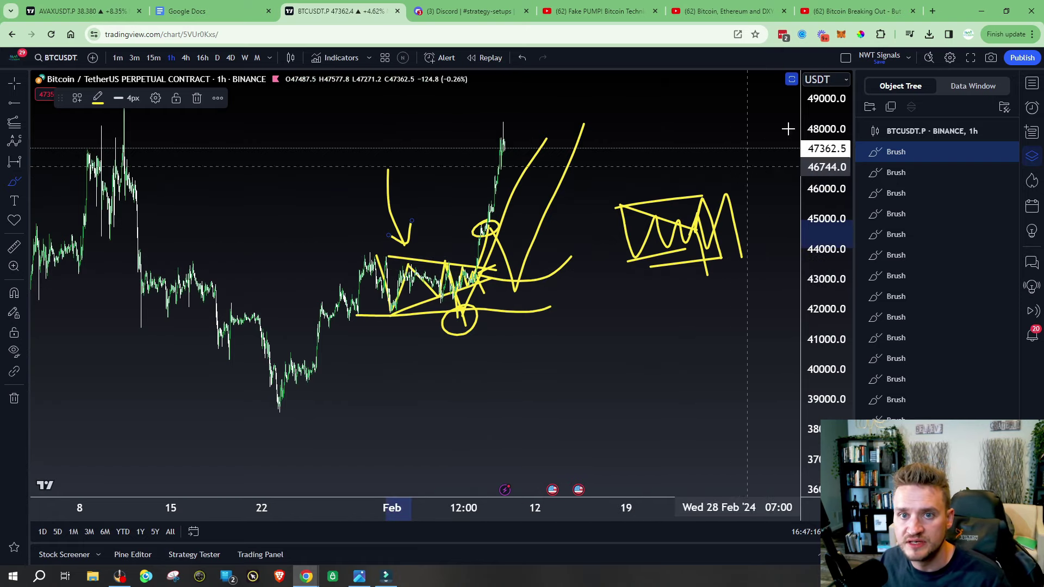
- Review the live trade setups and Bitcoin Breaking Out videos, then inspect the February 7 chart image in Discord's strategy-setups channel
{"action": "left_click", "coordinate": [723, 11]}
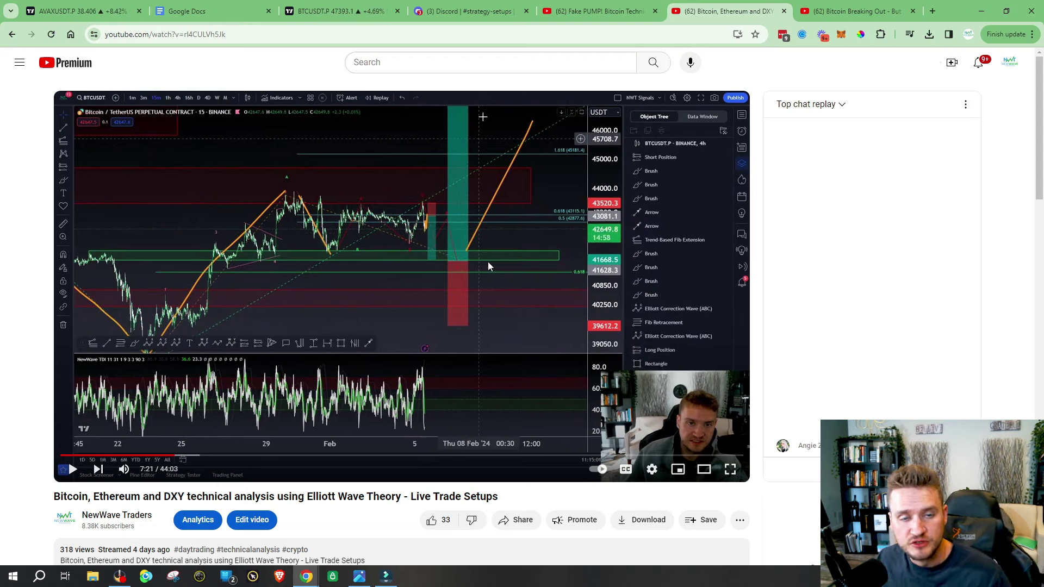
{"action": "key", "text": "ctrl+Tab"}
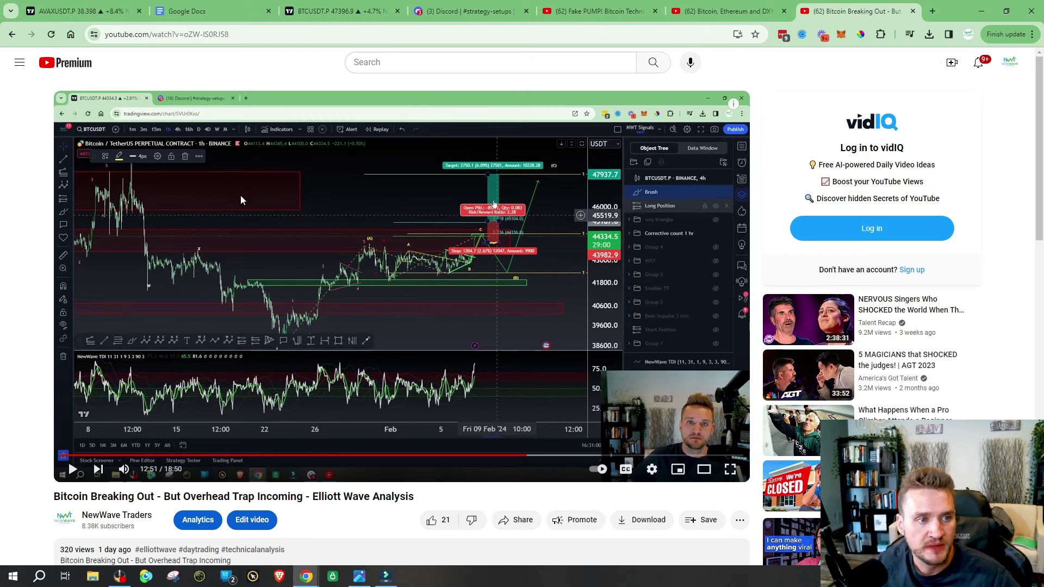
{"action": "left_click", "coordinate": [430, 12]}
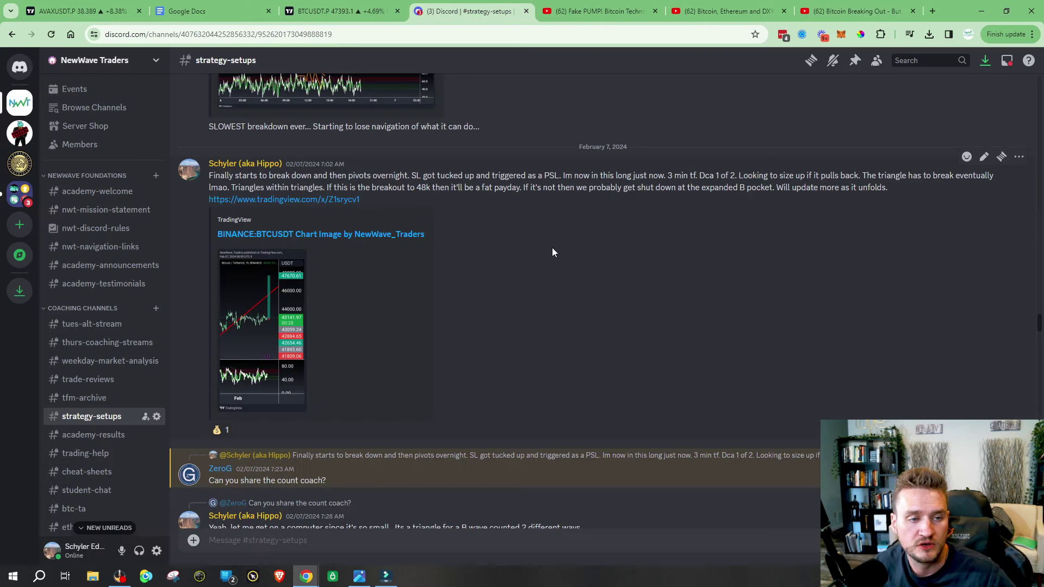
{"action": "left_click", "coordinate": [270, 287]}
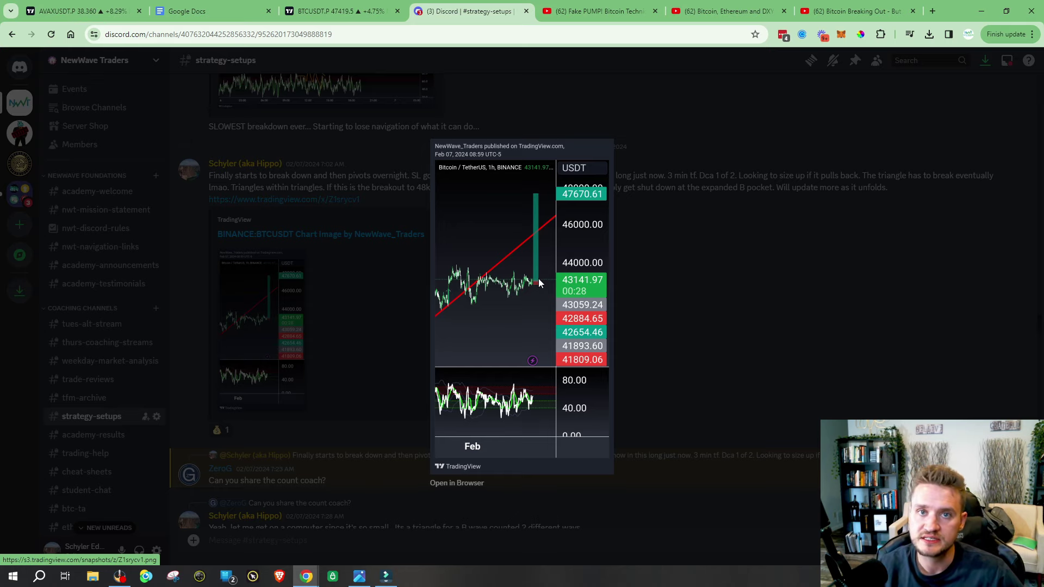
{"action": "key", "text": "Escape"}
- Return to the BTCUSDT.P chart and circle the candles around 45,000 in the rally with the Brush
{"action": "left_click", "coordinate": [341, 11]}
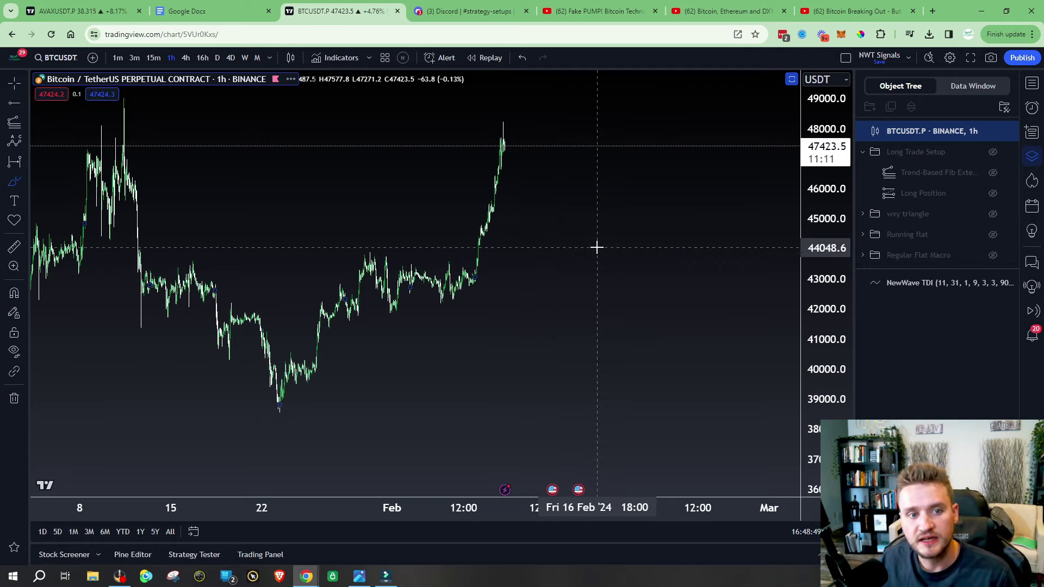
{"action": "left_click", "coordinate": [21, 181]}
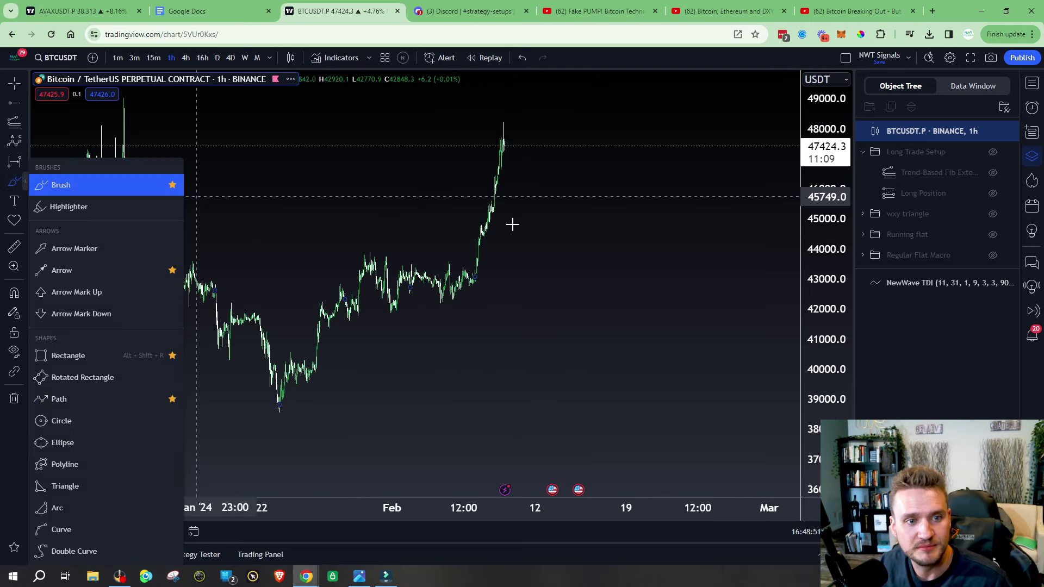
{"action": "mouse_move", "coordinate": [504, 201]}
{"action": "left_mouse_down"}
{"action": "mouse_move", "coordinate": [467, 212]}
{"action": "mouse_move", "coordinate": [502, 203]}
{"action": "left_mouse_up"}
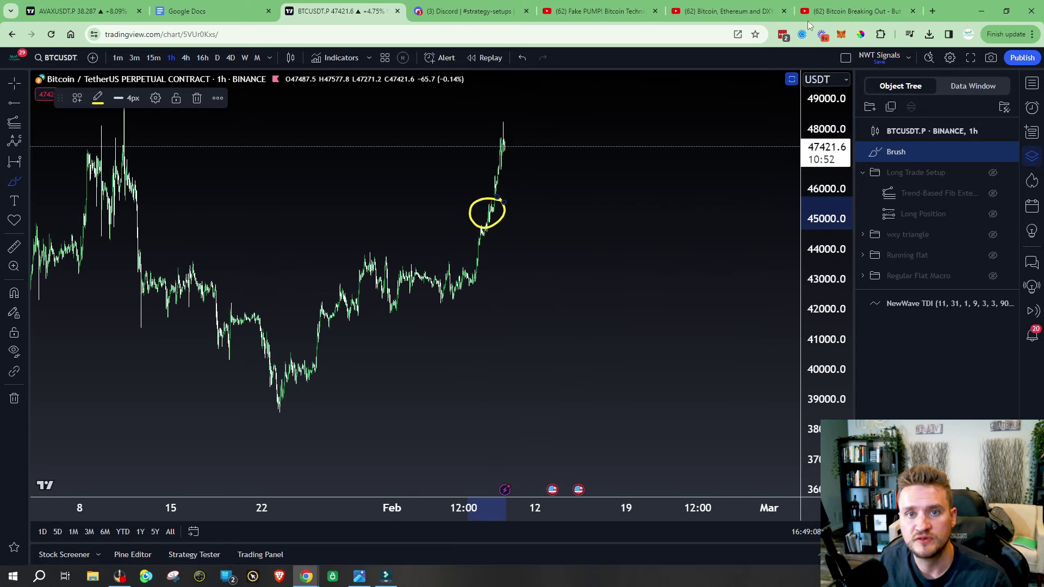
- Review the overhead trap forecast in the Bitcoin Breaking Out video, then go back to the BTCUSDT.P chart
{"action": "left_click", "coordinate": [826, 13]}
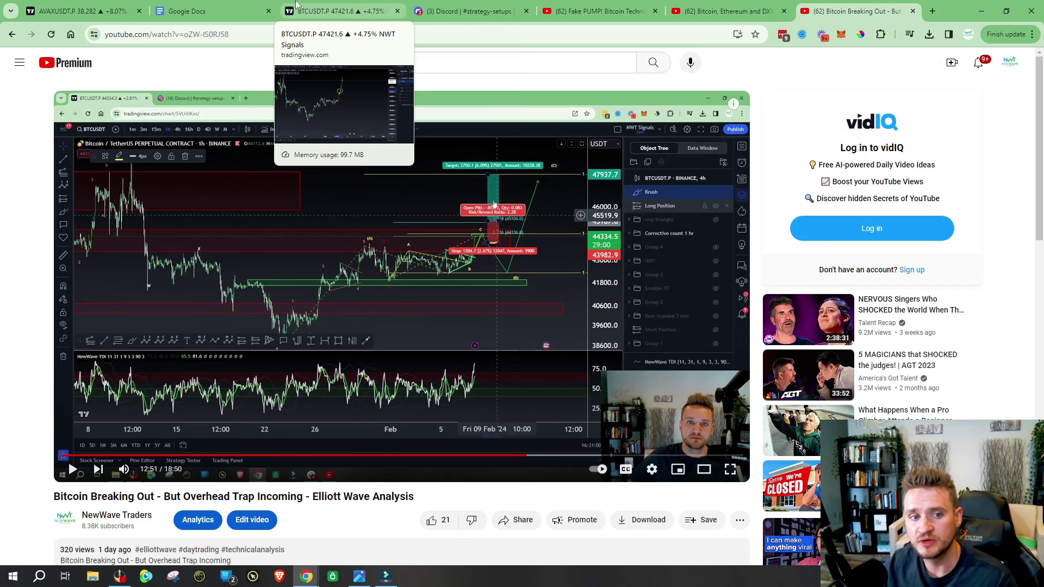
{"action": "left_click", "coordinate": [342, 11]}
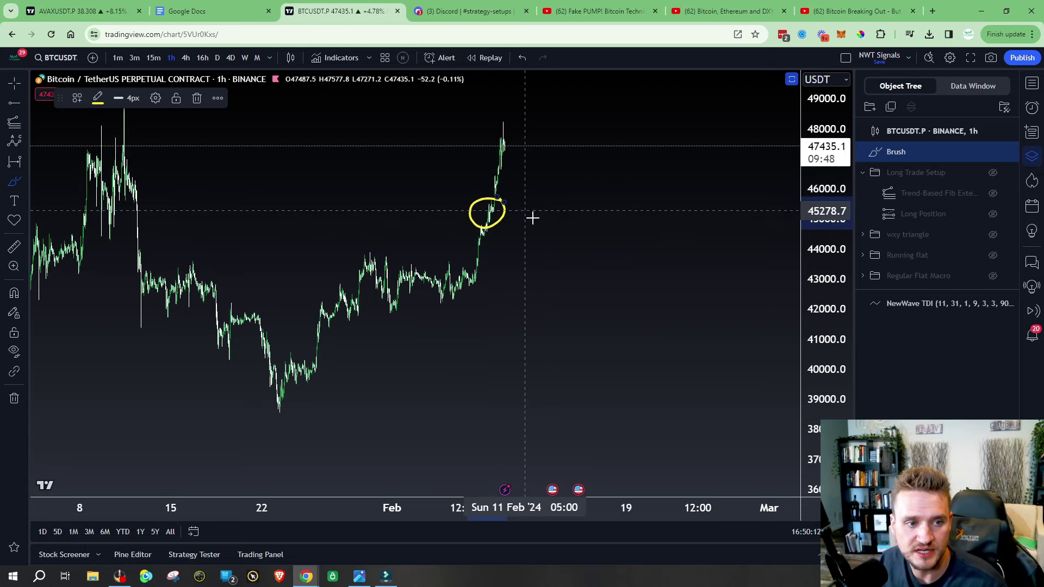
- Delete the brush circle, then show the wxy triangle drawing group for inspection and hide it again
{"action": "left_click", "coordinate": [1009, 153]}
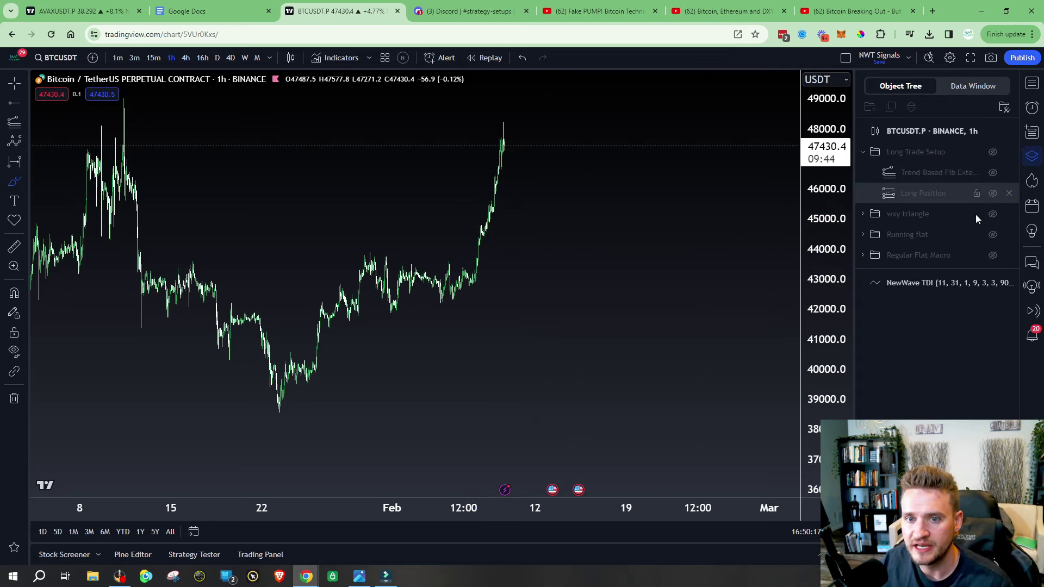
{"action": "left_click", "coordinate": [992, 214]}
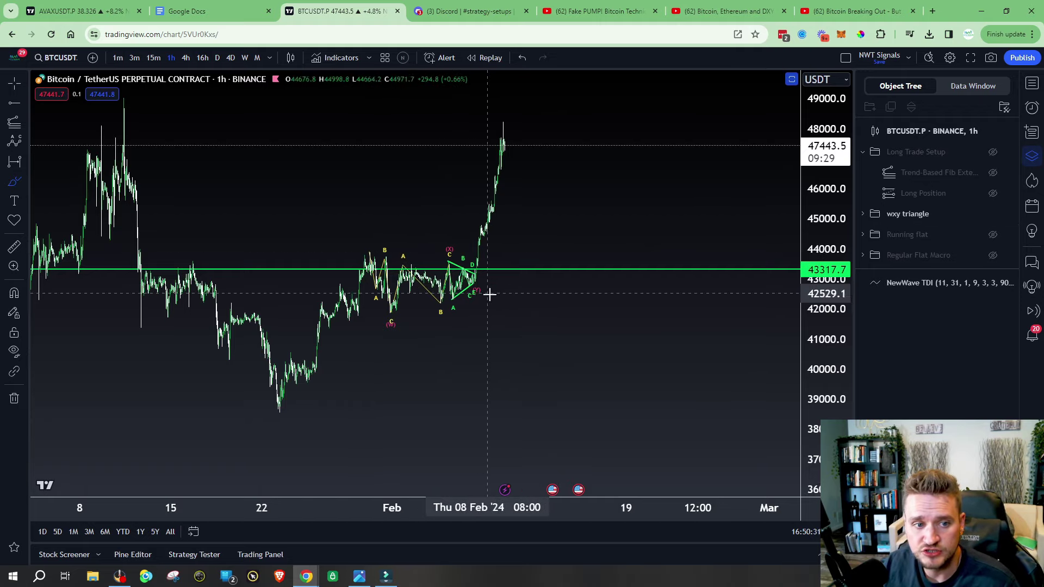
{"action": "left_click", "coordinate": [993, 213]}
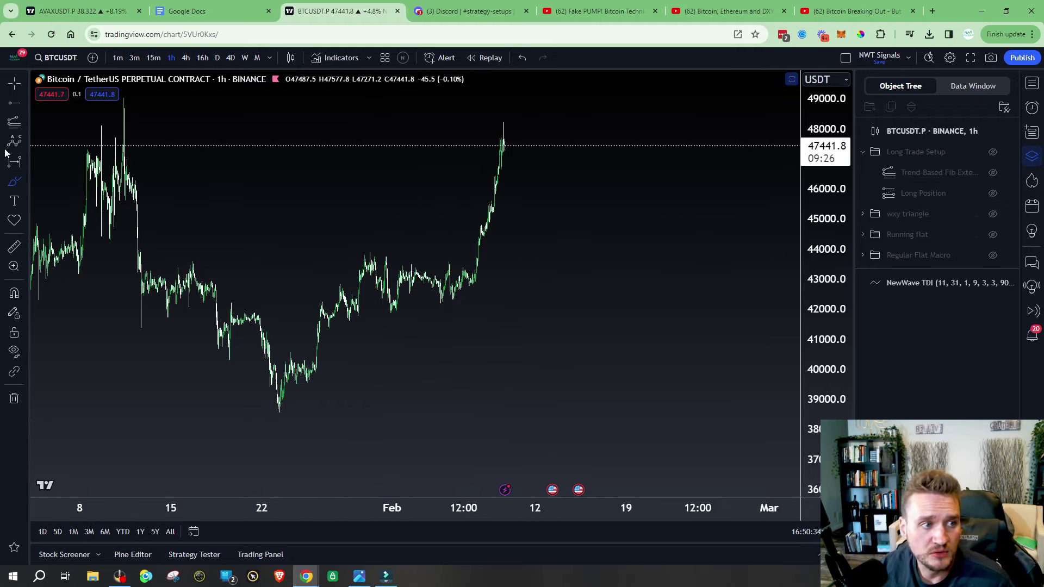
- Place an Elliott Triangle Wave (ABCDE) over the consolidation, from the late-January high near 44,000 to wave E near 42,750
{"action": "left_click", "coordinate": [25, 141]}
{"action": "left_click", "coordinate": [82, 351]}
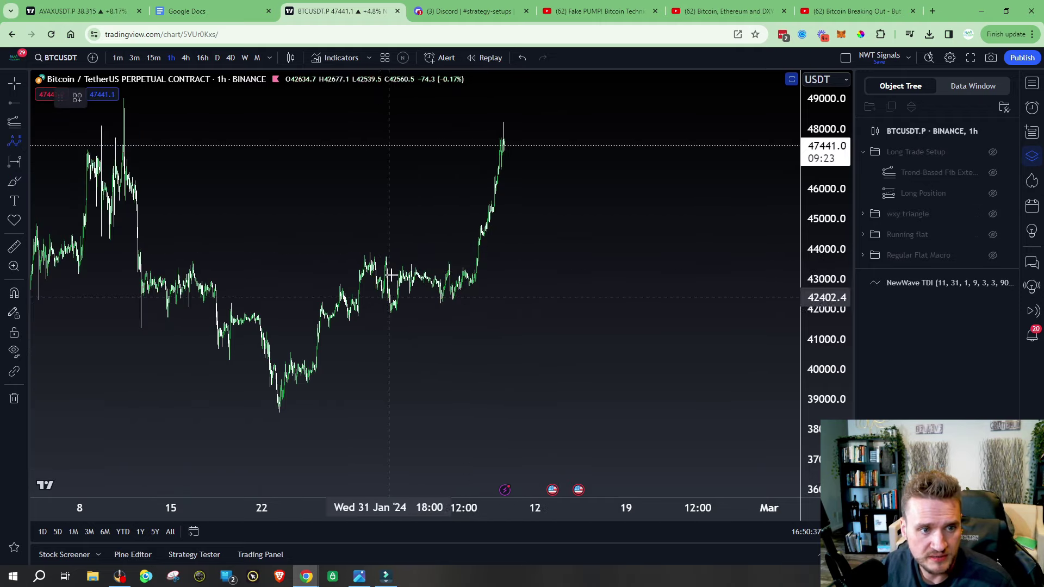
{"action": "left_click", "coordinate": [375, 250]}
{"action": "left_click", "coordinate": [391, 311]}
{"action": "left_click", "coordinate": [443, 260]}
{"action": "left_click", "coordinate": [455, 299]}
{"action": "left_click", "coordinate": [464, 263]}
{"action": "left_click", "coordinate": [470, 286]}
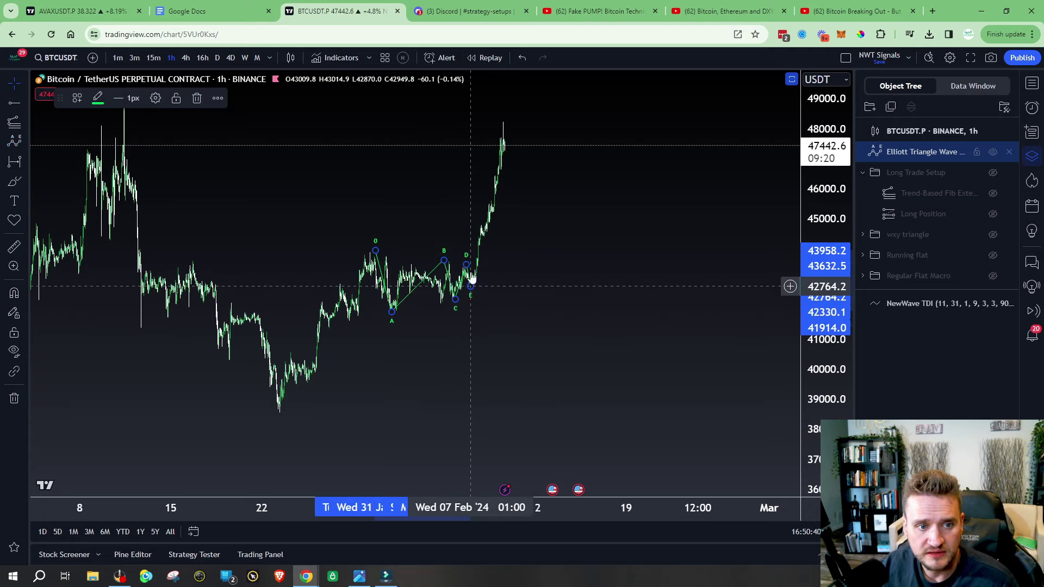
{"action": "left_click_drag", "start_coordinate": [464, 263], "coordinate": [464, 268]}
{"action": "left_click", "coordinate": [529, 277]}
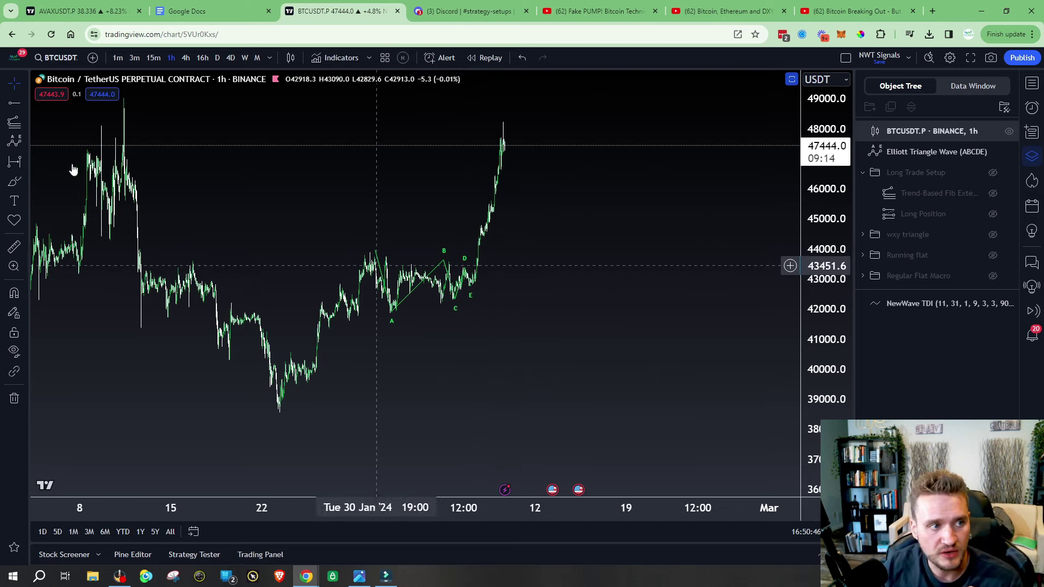
- Draw a descending trend line from wave B across wave D of the triangle, extending just past the breakout
{"action": "left_click", "coordinate": [15, 141]}
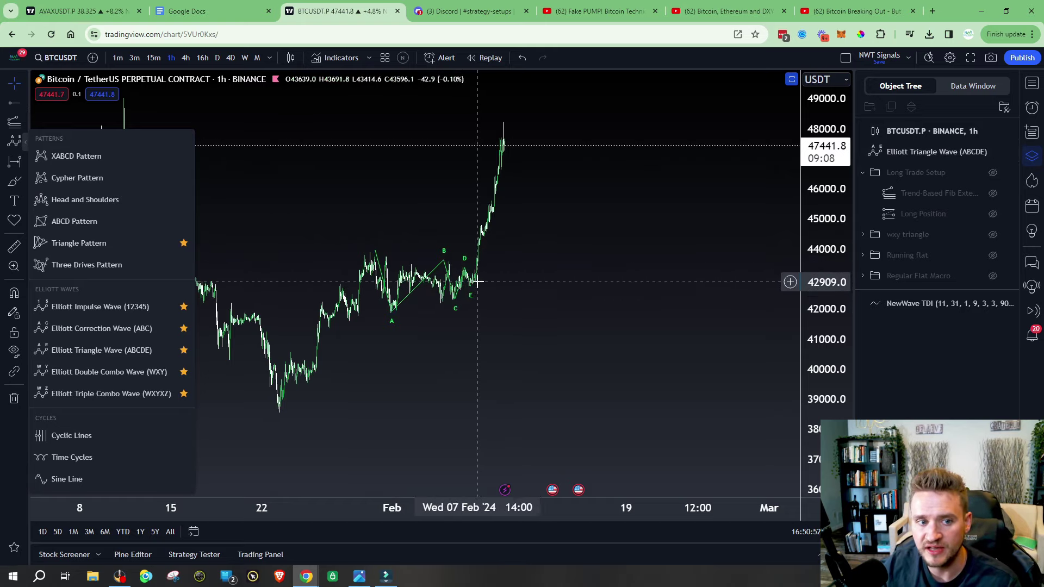
{"action": "left_click_drag", "start_coordinate": [830, 336], "coordinate": [830, 190]}
{"action": "left_click_drag", "start_coordinate": [565, 302], "coordinate": [651, 310]}
{"action": "scroll", "coordinate": [625, 311], "scroll_direction": "up", "scroll_amount": 5}
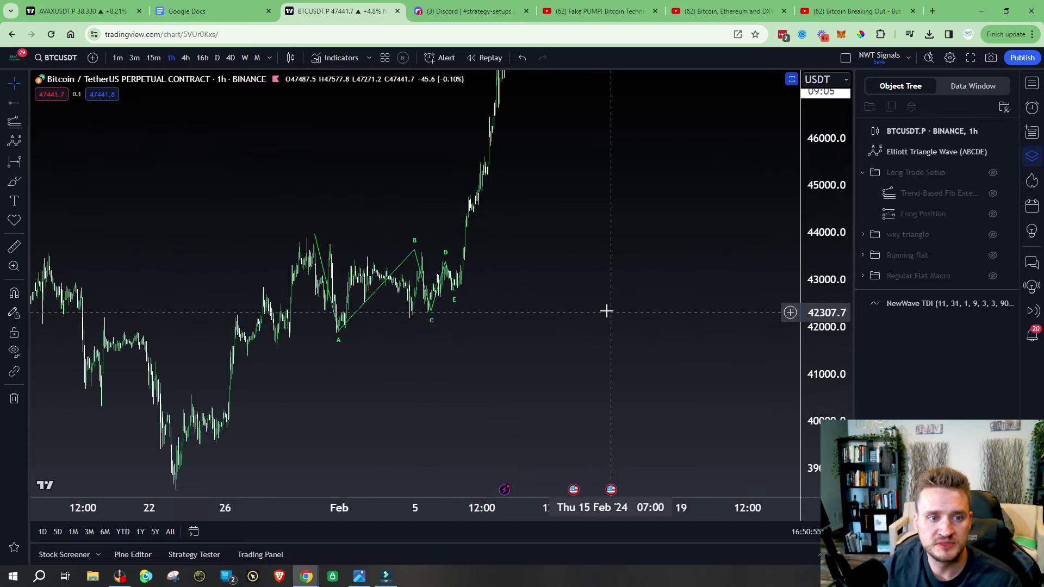
{"action": "left_click_drag", "start_coordinate": [489, 304], "coordinate": [696, 323]}
{"action": "left_click", "coordinate": [14, 103]}
{"action": "left_click", "coordinate": [455, 267]}
{"action": "left_click", "coordinate": [548, 295]}
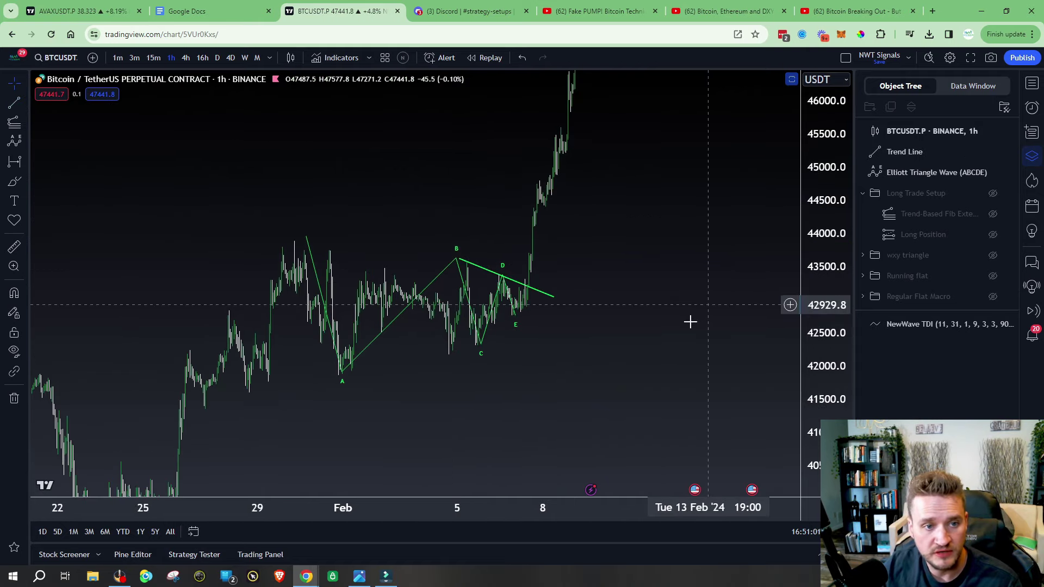
- Brush a small marked zone around 43,000 just past wave E and a rally path from it up to about 47,600
{"action": "scroll", "coordinate": [566, 321], "scroll_direction": "up", "scroll_amount": 4}
{"action": "left_click_drag", "start_coordinate": [568, 318], "coordinate": [684, 349]}
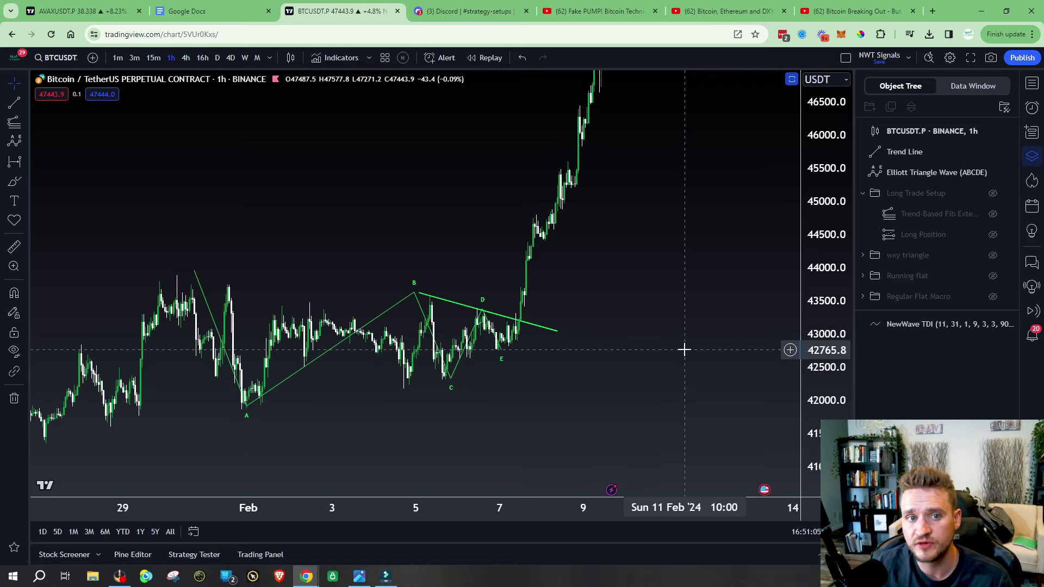
{"action": "left_click_drag", "start_coordinate": [808, 199], "coordinate": [808, 288]}
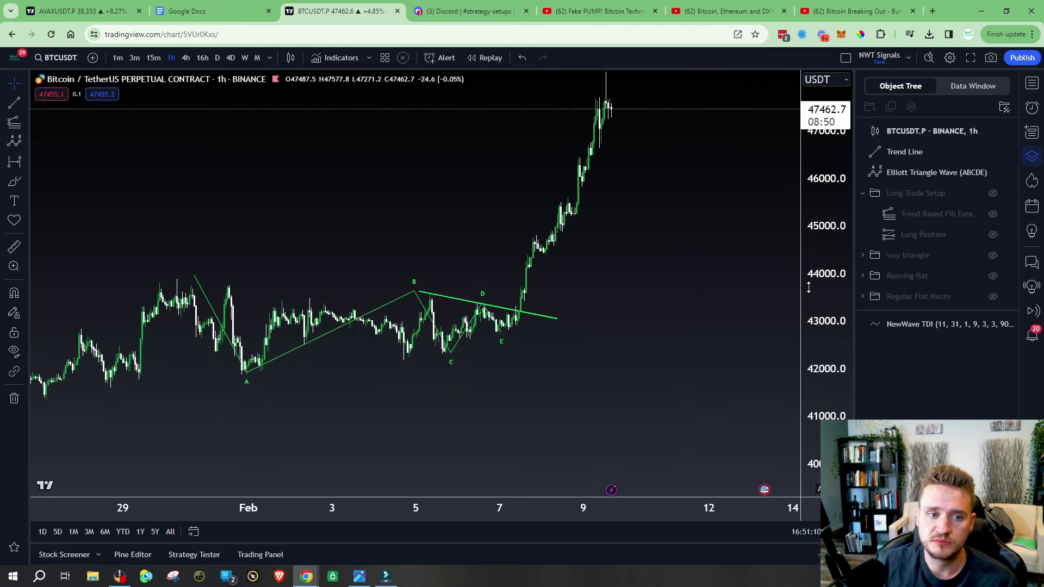
{"action": "left_click_drag", "start_coordinate": [837, 170], "coordinate": [835, 221]}
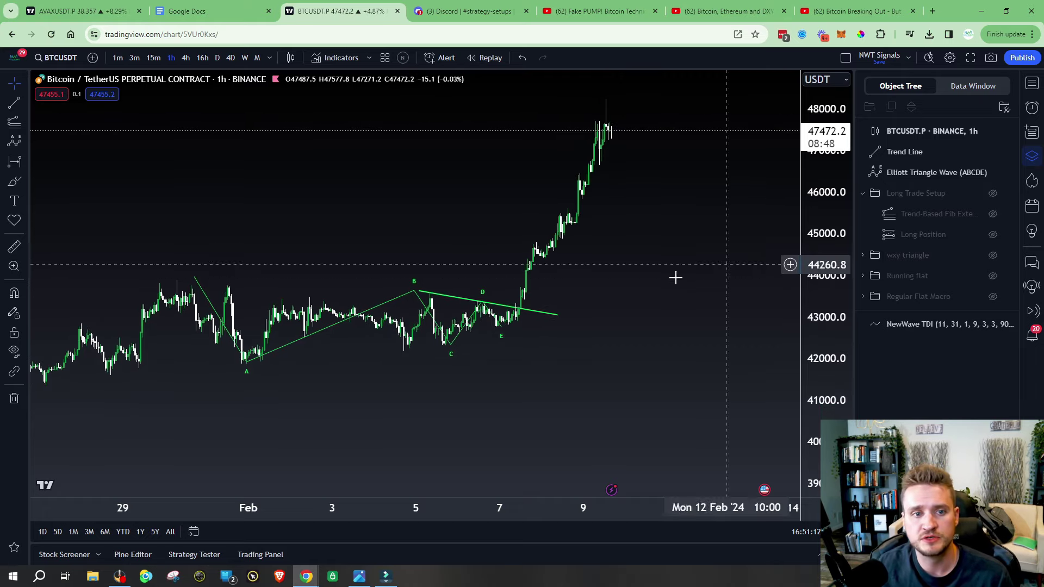
{"action": "scroll", "coordinate": [678, 277], "scroll_direction": "down", "scroll_amount": 1}
{"action": "scroll", "coordinate": [677, 278], "scroll_direction": "down", "scroll_amount": 3}
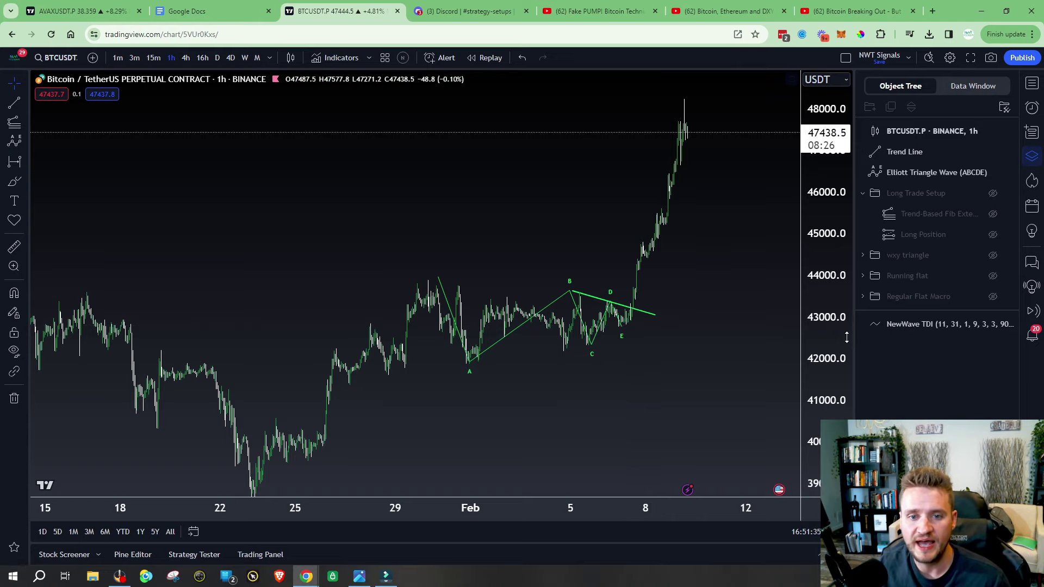
{"action": "left_click_drag", "start_coordinate": [845, 338], "coordinate": [832, 288]}
{"action": "left_click", "coordinate": [14, 181]}
{"action": "mouse_move", "coordinate": [623, 318]}
{"action": "left_mouse_down"}
{"action": "mouse_move", "coordinate": [637, 332]}
{"action": "mouse_move", "coordinate": [677, 87]}
{"action": "left_mouse_up"}
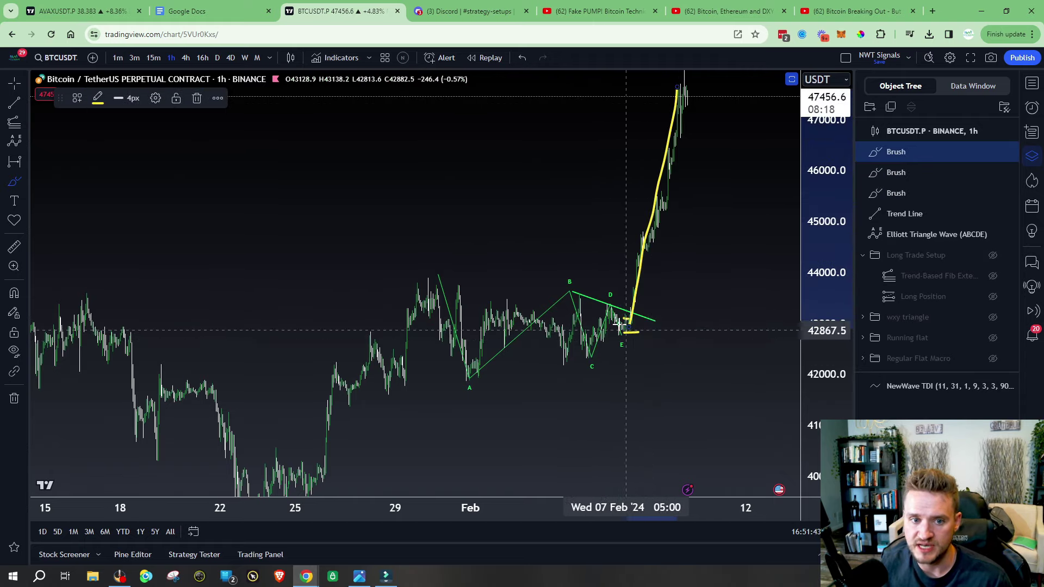
{"action": "left_click_drag", "start_coordinate": [619, 321], "coordinate": [628, 331]}
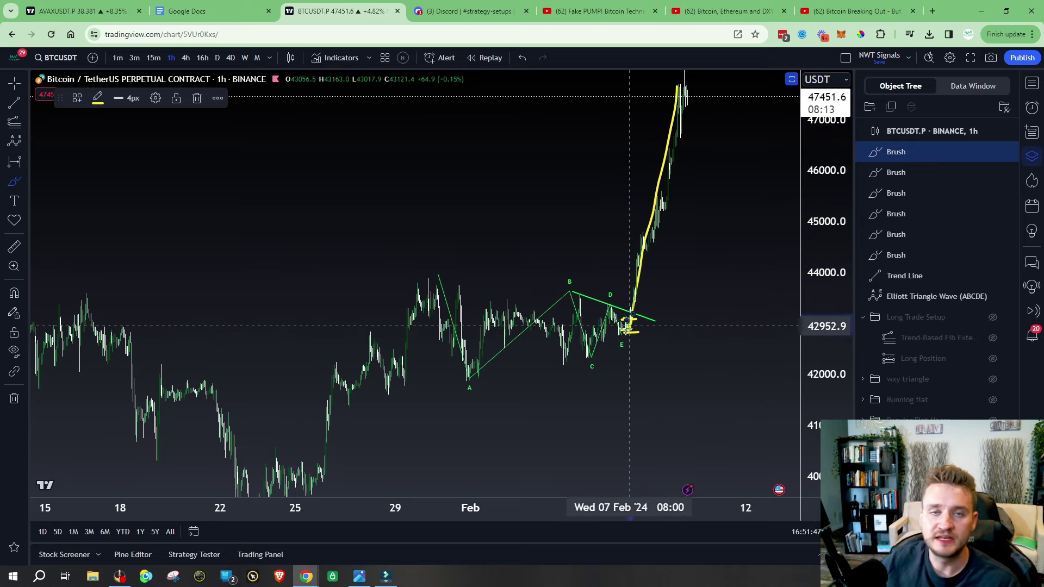
{"action": "left_click_drag", "start_coordinate": [630, 336], "coordinate": [628, 322]}
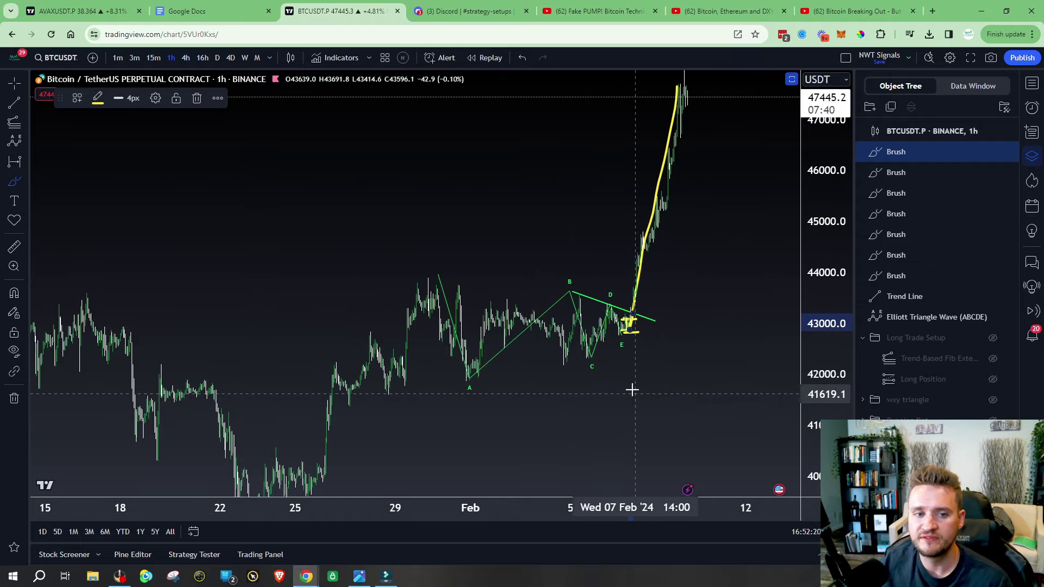
- Brush a short horizontal line near 42,100 below wave E and a brief dip down out of the marked zone
{"action": "left_click_drag", "start_coordinate": [608, 371], "coordinate": [648, 370]}
{"action": "left_click_drag", "start_coordinate": [624, 321], "coordinate": [651, 343]}
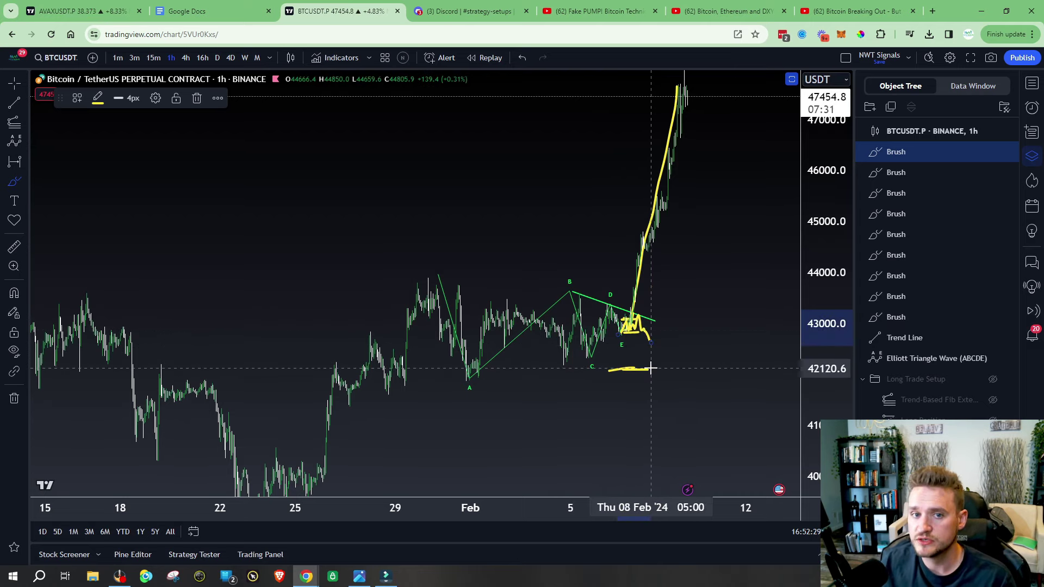
- Place a Long Position beside the rally with its entry at 41,912.1 and raise its target to 47,473.2
{"action": "left_click_drag", "start_coordinate": [806, 181], "coordinate": [806, 275]}
{"action": "left_click", "coordinate": [15, 83]}
{"action": "left_click_drag", "start_coordinate": [505, 320], "coordinate": [447, 244]}
{"action": "left_click", "coordinate": [26, 161]}
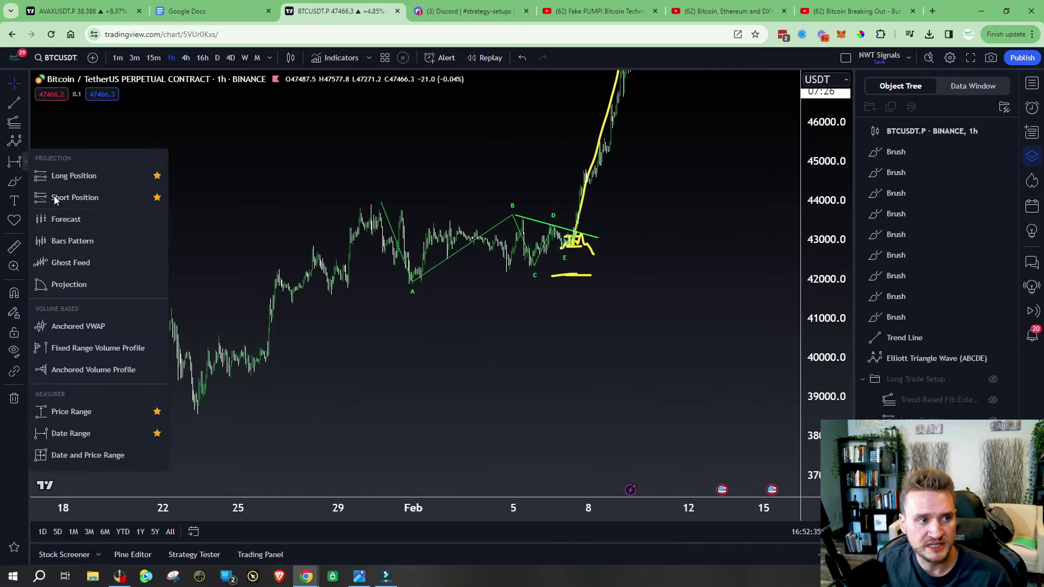
{"action": "left_click", "coordinate": [89, 176]}
{"action": "left_click", "coordinate": [611, 285]}
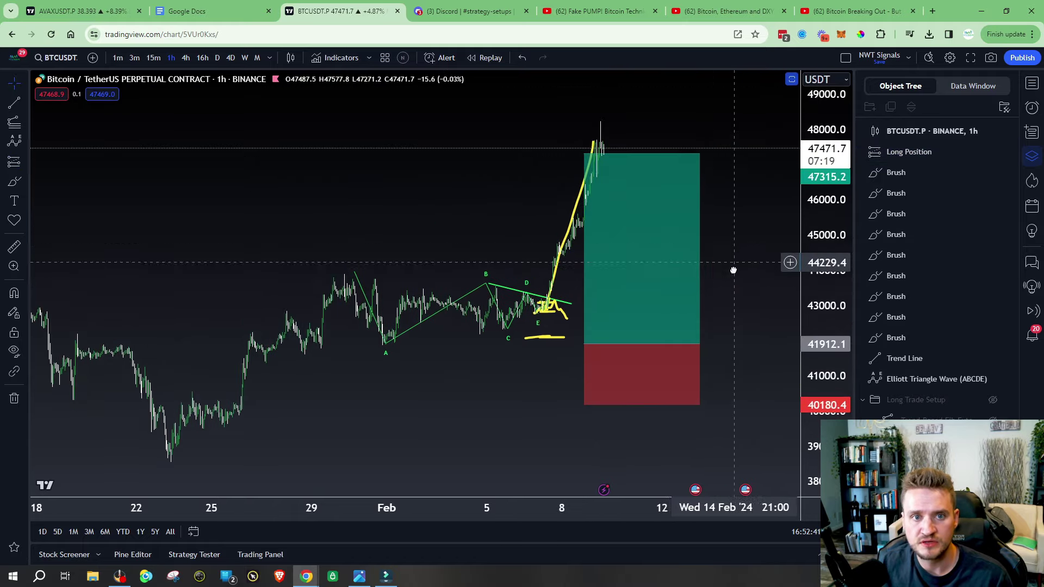
{"action": "mouse_move", "coordinate": [585, 161]}
{"action": "left_mouse_down"}
{"action": "mouse_move", "coordinate": [585, 147]}
{"action": "mouse_move", "coordinate": [585, 156]}
{"action": "left_mouse_up"}
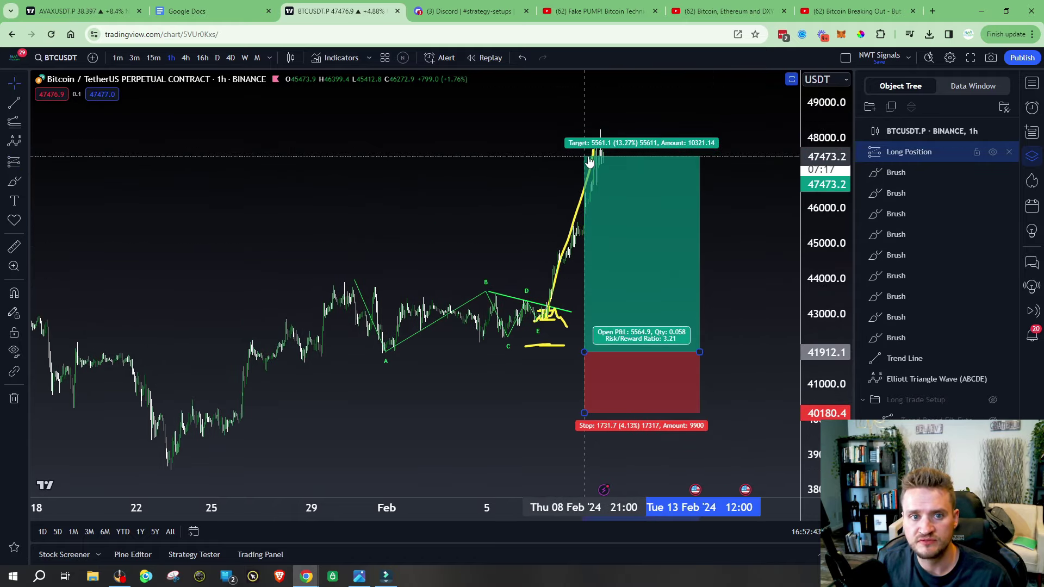
- Brush a wave path from the late-January high to a circled low near 41,500, then up to about 47,600
{"action": "left_click", "coordinate": [461, 250]}
{"action": "scroll", "coordinate": [461, 250], "scroll_direction": "down", "scroll_amount": 5}
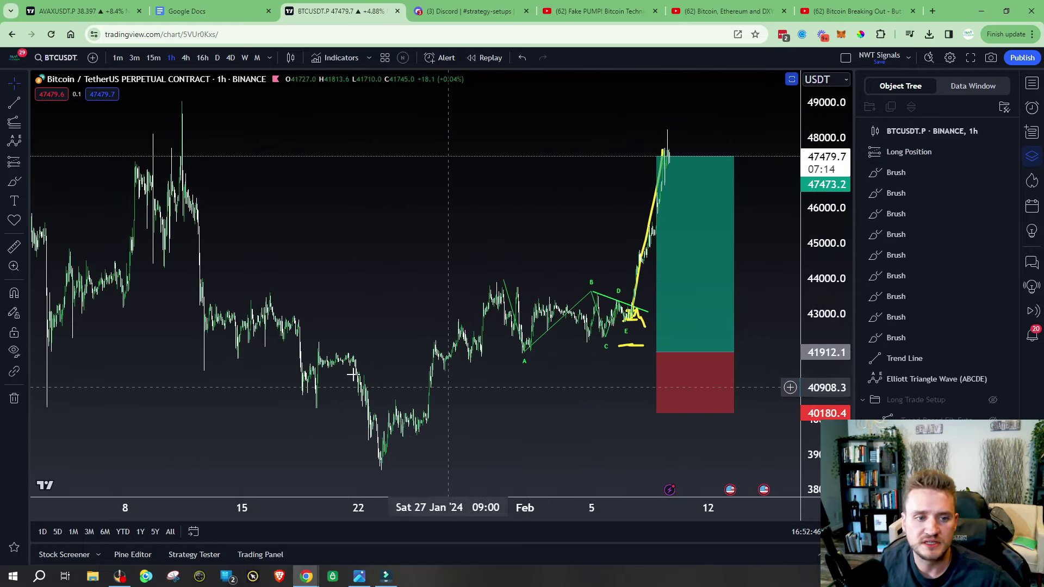
{"action": "left_click", "coordinate": [14, 181]}
{"action": "mouse_move", "coordinate": [509, 290]}
{"action": "left_mouse_down"}
{"action": "mouse_move", "coordinate": [540, 356]}
{"action": "mouse_move", "coordinate": [645, 370]}
{"action": "left_mouse_up"}
{"action": "mouse_move", "coordinate": [664, 349]}
{"action": "left_mouse_down"}
{"action": "mouse_move", "coordinate": [649, 351]}
{"action": "mouse_move", "coordinate": [701, 148]}
{"action": "left_mouse_up"}
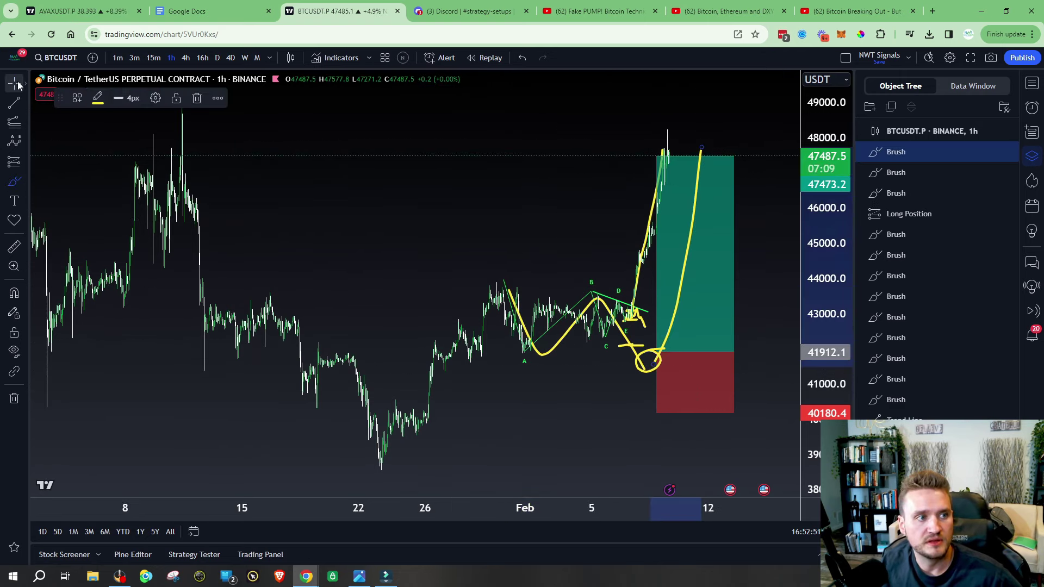
{"action": "left_click", "coordinate": [24, 84]}
{"action": "left_click", "coordinate": [50, 89]}
- Select the long position to inspect its target, stop and risk/reward ratio
{"action": "left_click", "coordinate": [698, 307]}
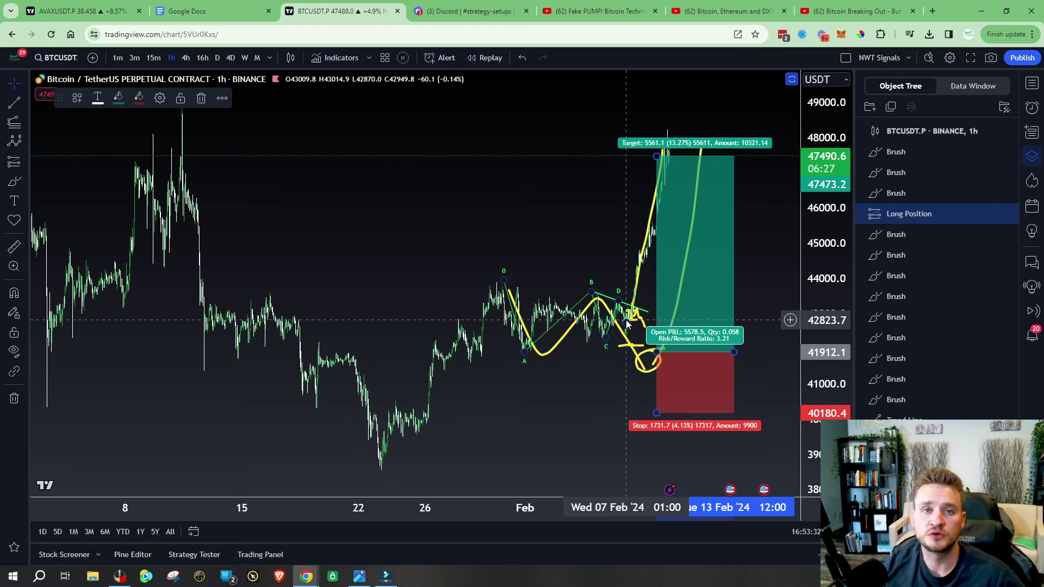
{"action": "left_click", "coordinate": [24, 84]}
{"action": "left_click", "coordinate": [38, 85]}
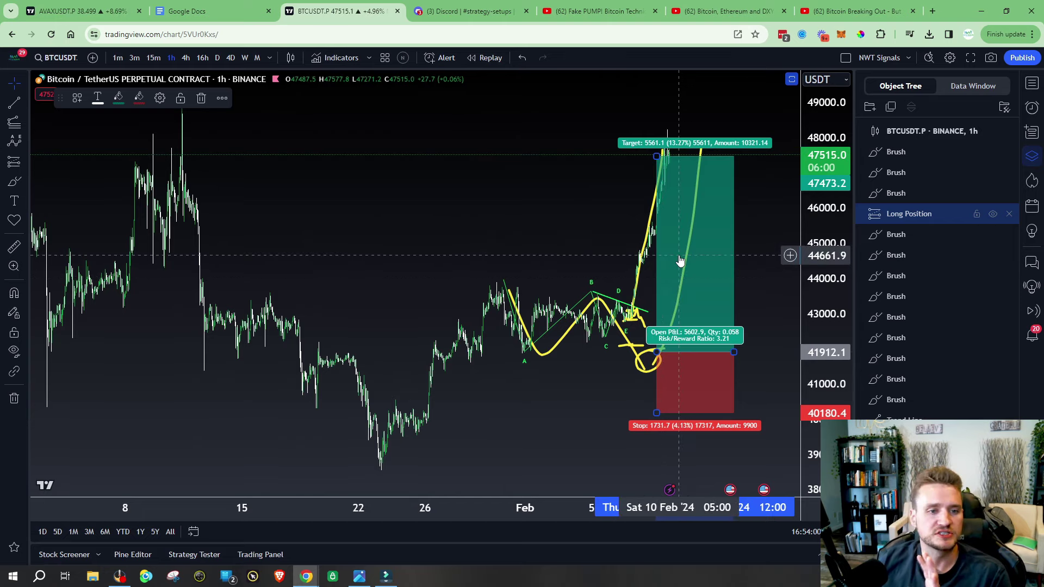
- Brush a circle around the mid-rally pause near 45,000
{"action": "left_click", "coordinate": [14, 184]}
{"action": "left_click_drag", "start_coordinate": [648, 219], "coordinate": [655, 229]}
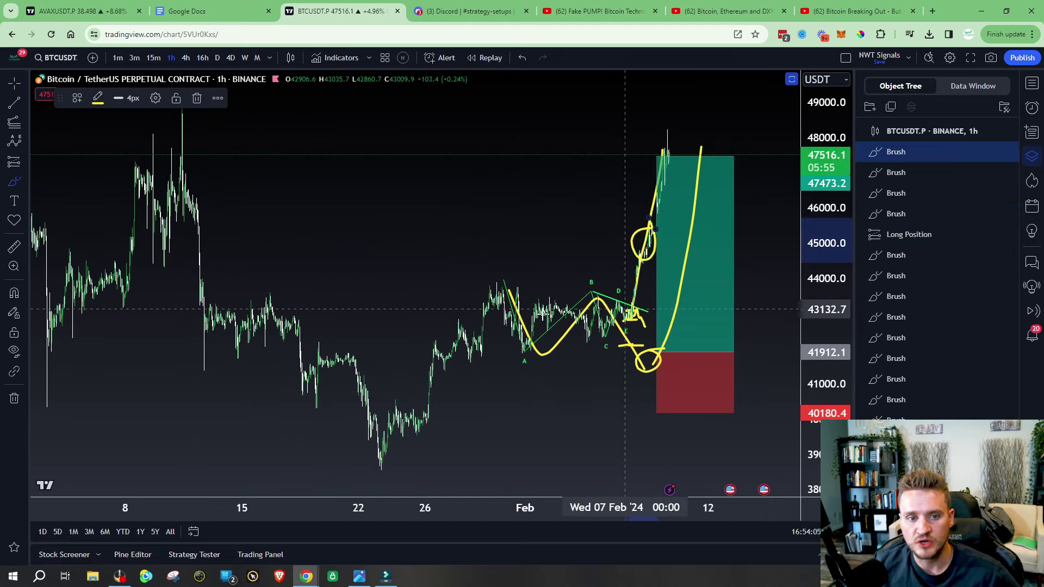
{"action": "left_click", "coordinate": [16, 87]}
{"action": "left_click", "coordinate": [55, 171]}
- Delete the long position, the brushed wave and rally paths, the dip, the horizontal line and the circles
{"action": "left_click", "coordinate": [675, 316]}
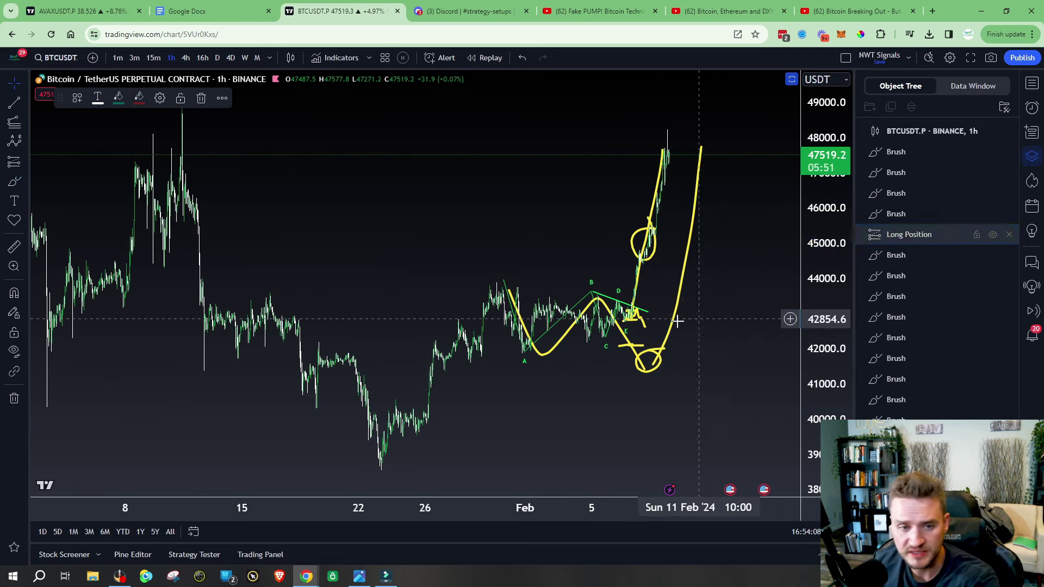
{"action": "left_click", "coordinate": [662, 353]}
{"action": "left_click", "coordinate": [637, 360]}
{"action": "middle_click", "coordinate": [631, 346]}
{"action": "middle_click", "coordinate": [632, 346]}
{"action": "middle_click", "coordinate": [639, 318]}
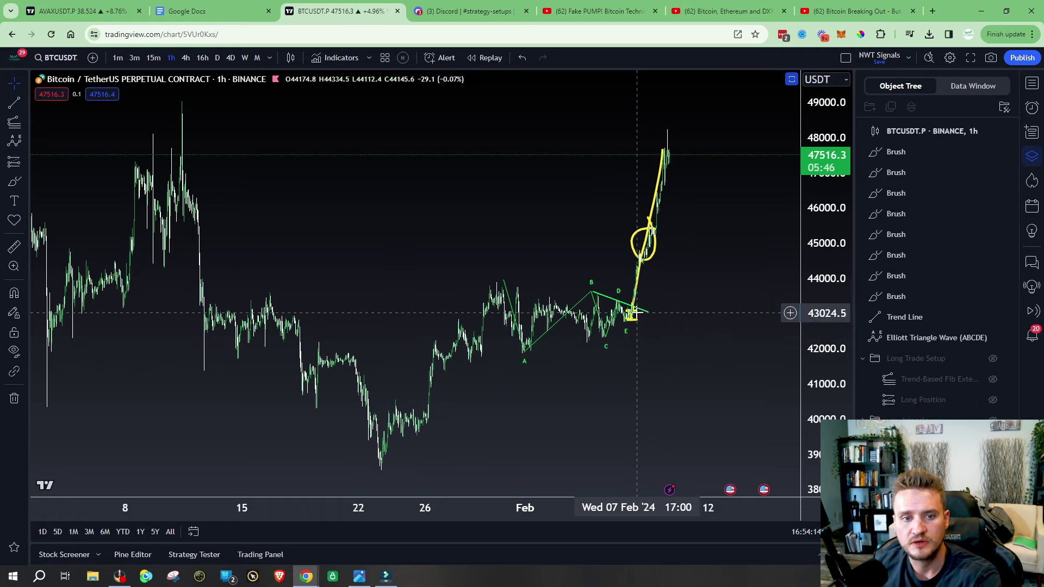
{"action": "middle_click", "coordinate": [642, 250]}
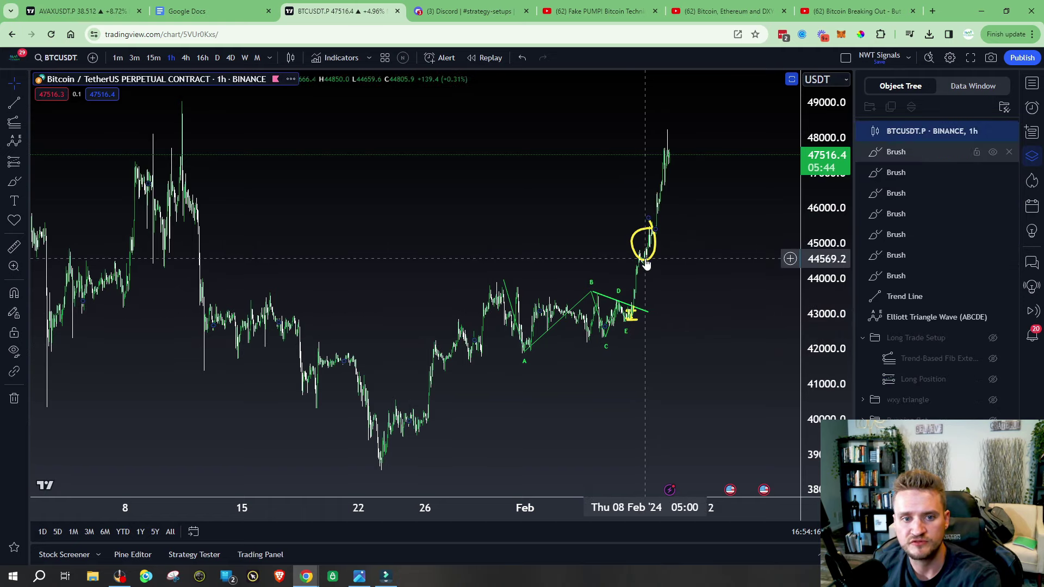
{"action": "middle_click", "coordinate": [644, 259]}
- Delete the overlapping brush strokes marking the small zone around 43,000 just past wave E
{"action": "left_click", "coordinate": [630, 318]}
{"action": "key", "text": "Delete"}
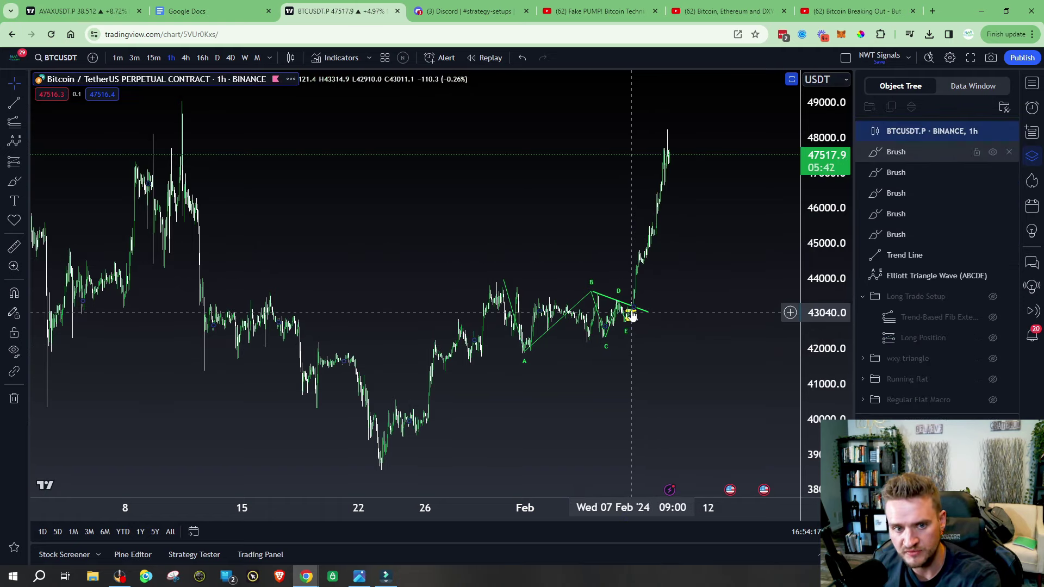
{"action": "left_click", "coordinate": [633, 318]}
{"action": "key", "text": "Delete"}
{"action": "left_click", "coordinate": [632, 319]}
{"action": "key", "text": "Delete"}
{"action": "left_click", "coordinate": [632, 316]}
{"action": "key", "text": "Delete"}
{"action": "left_click", "coordinate": [633, 313]}
- Delete the Elliott triangle, the descending trend line and the last brush mark
{"action": "key", "text": "Delete"}
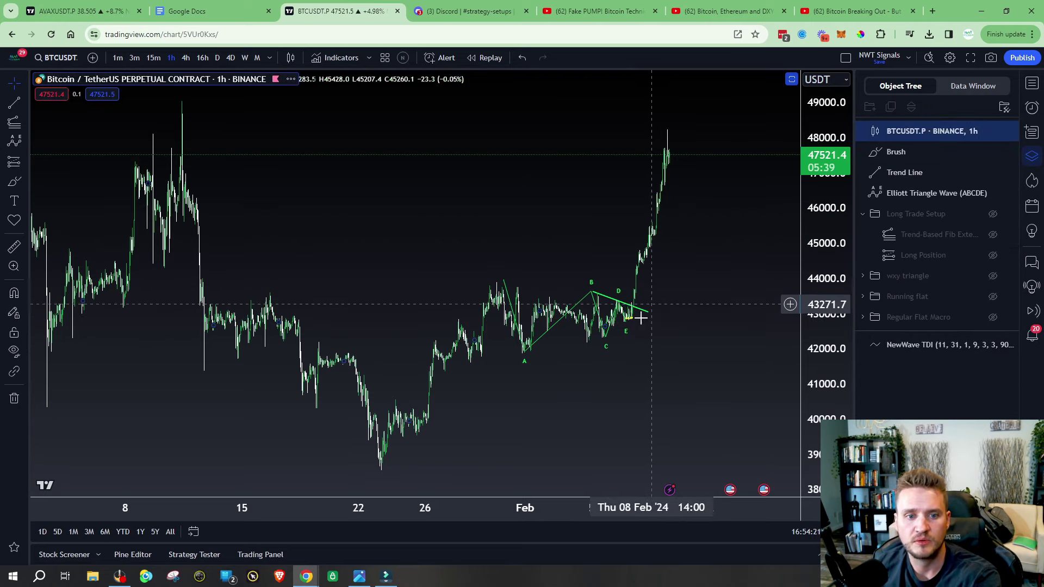
{"action": "left_click", "coordinate": [631, 318]}
{"action": "left_click", "coordinate": [628, 319]}
{"action": "key", "text": "Delete"}
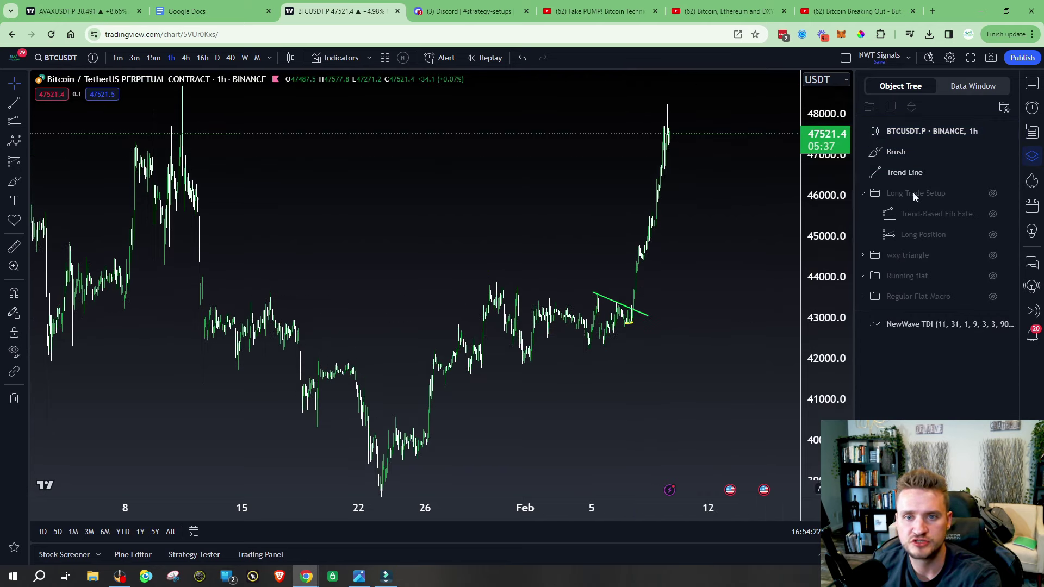
{"action": "left_click", "coordinate": [1005, 172]}
{"action": "left_click", "coordinate": [1004, 152]}
- Show the Long Trade Setup and Running flat drawing groups on the chart
{"action": "left_click", "coordinate": [992, 151]}
{"action": "scroll", "coordinate": [680, 264], "scroll_direction": "up", "scroll_amount": 5}
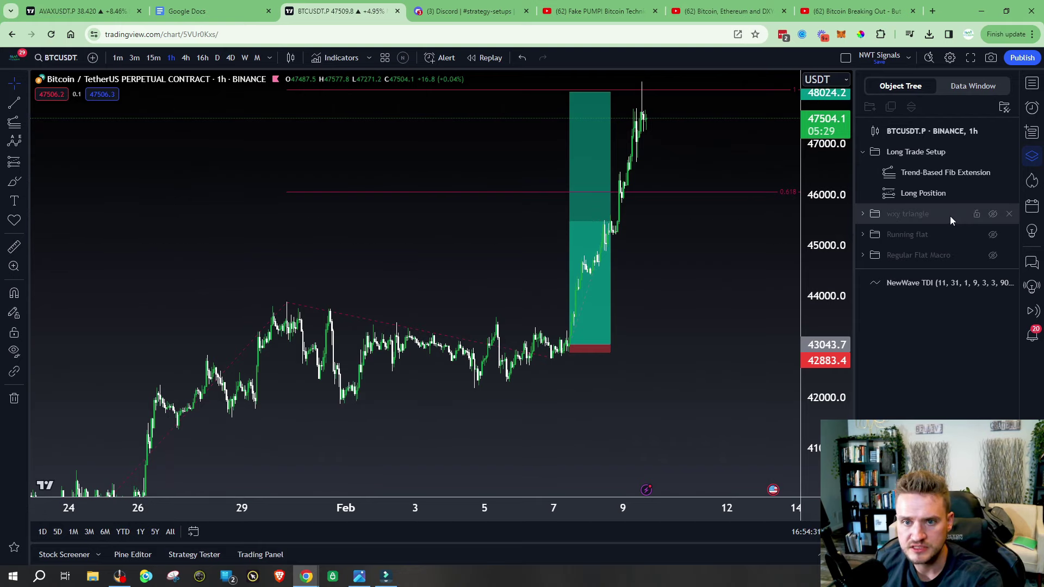
{"action": "left_click", "coordinate": [992, 235]}
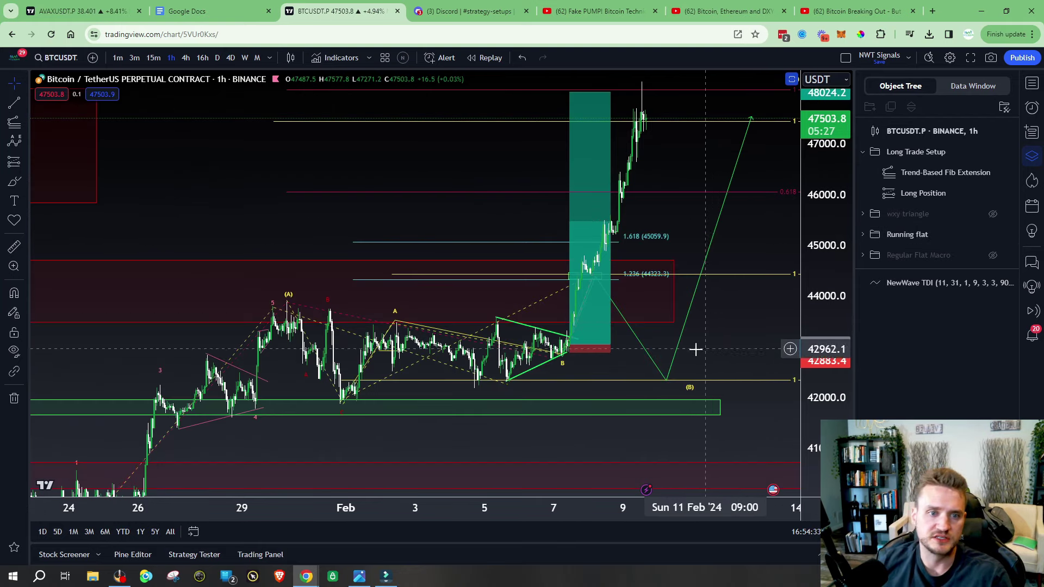
- Brush an ellipse around the target area near 44,400, at the 1.236 extension level
{"action": "left_click", "coordinate": [14, 181]}
{"action": "mouse_move", "coordinate": [591, 268]}
{"action": "left_mouse_down"}
{"action": "mouse_move", "coordinate": [564, 284]}
{"action": "mouse_move", "coordinate": [596, 273]}
{"action": "left_mouse_up"}
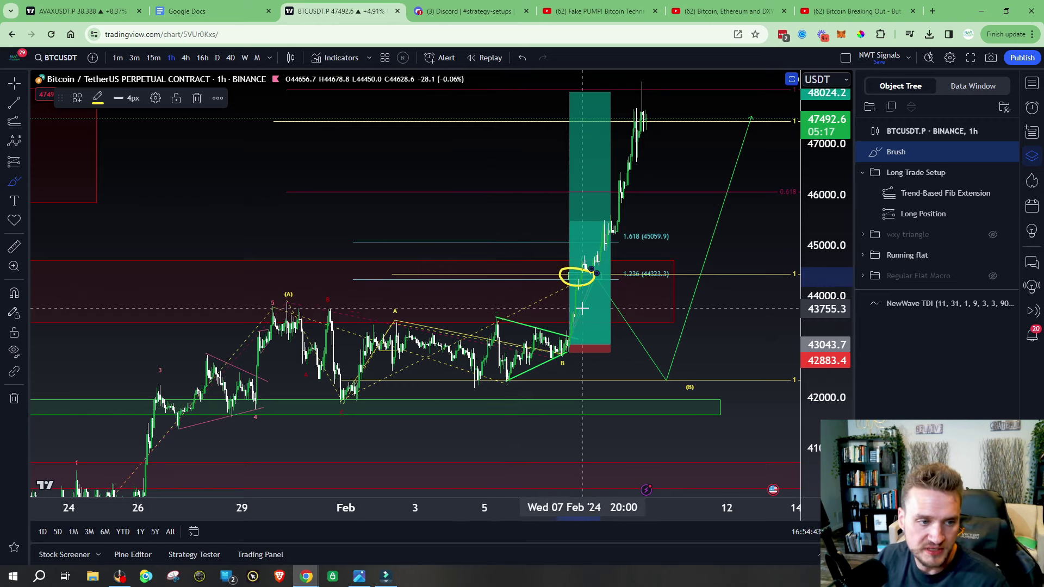
{"action": "left_click_drag", "start_coordinate": [842, 219], "coordinate": [841, 289]}
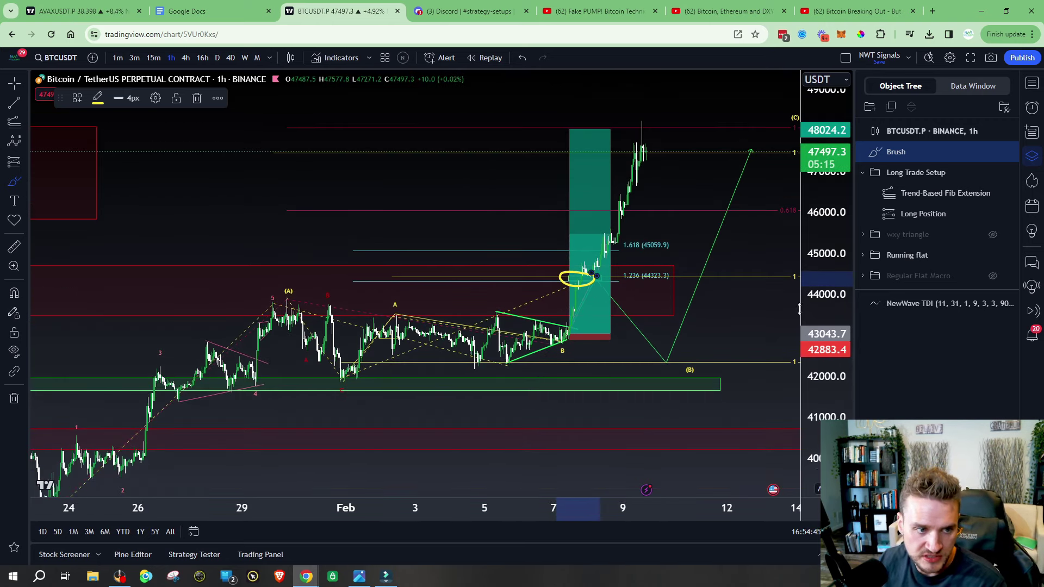
- Brush the path from the 42,000 low through A and B to about 44,500, and circle its top and wave A
{"action": "left_click", "coordinate": [25, 181]}
{"action": "left_click", "coordinate": [121, 205]}
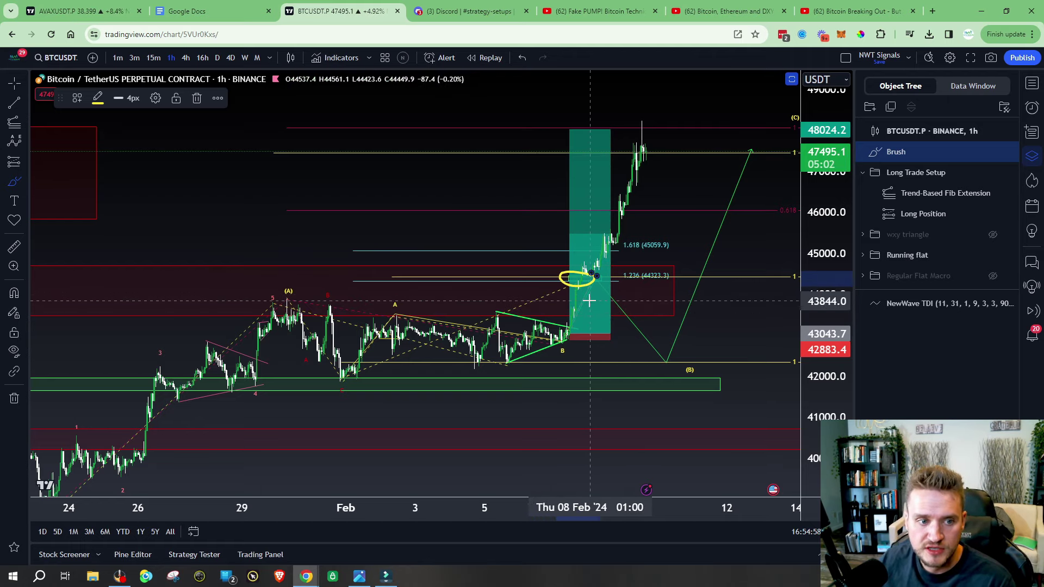
{"action": "mouse_move", "coordinate": [348, 375]}
{"action": "left_mouse_down"}
{"action": "mouse_move", "coordinate": [394, 315]}
{"action": "mouse_move", "coordinate": [555, 338]}
{"action": "mouse_move", "coordinate": [585, 278]}
{"action": "left_mouse_up"}
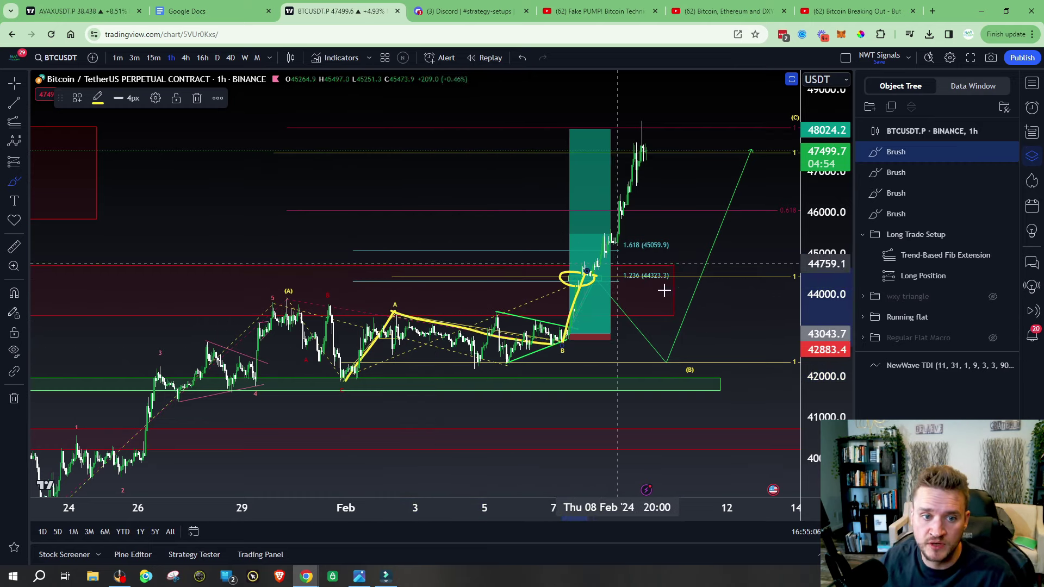
{"action": "mouse_move", "coordinate": [610, 274]}
{"action": "left_mouse_down"}
{"action": "mouse_move", "coordinate": [572, 273]}
{"action": "mouse_move", "coordinate": [592, 288]}
{"action": "left_mouse_up"}
{"action": "mouse_move", "coordinate": [397, 308]}
{"action": "left_mouse_down"}
{"action": "mouse_move", "coordinate": [372, 319]}
{"action": "mouse_move", "coordinate": [407, 322]}
{"action": "left_mouse_up"}
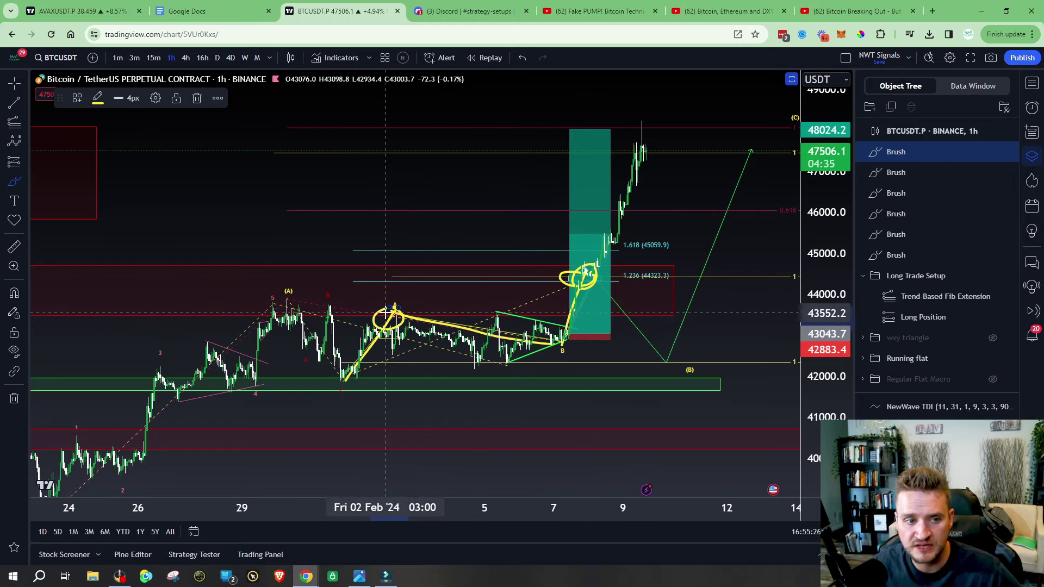
- Bring back the NewWave TDI pane and brush a rising line on the highs into wave A and a falling line across the matching TDI peaks
{"action": "left_click", "coordinate": [14, 83]}
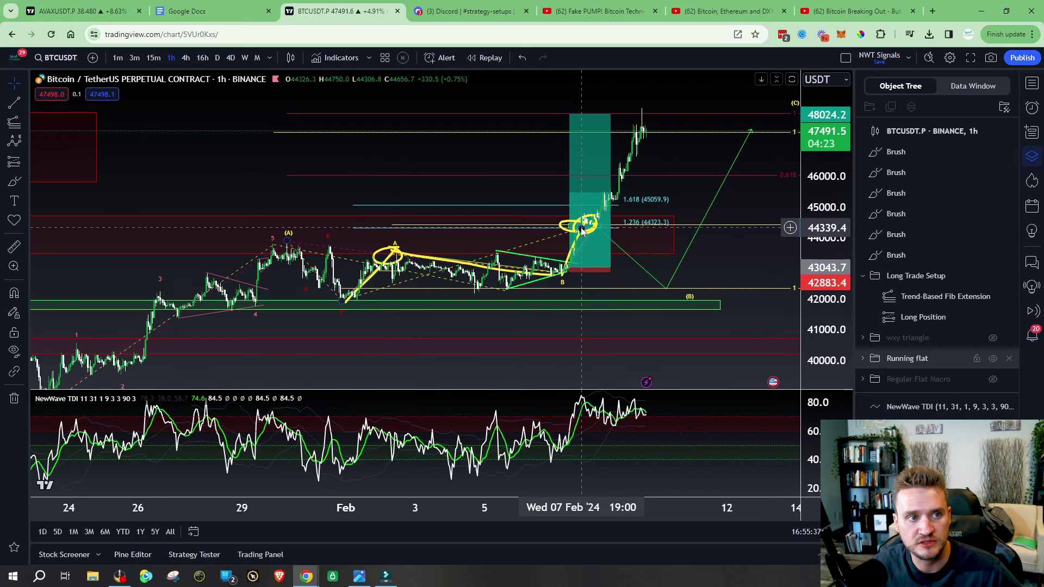
{"action": "left_click_drag", "start_coordinate": [817, 273], "coordinate": [817, 205]}
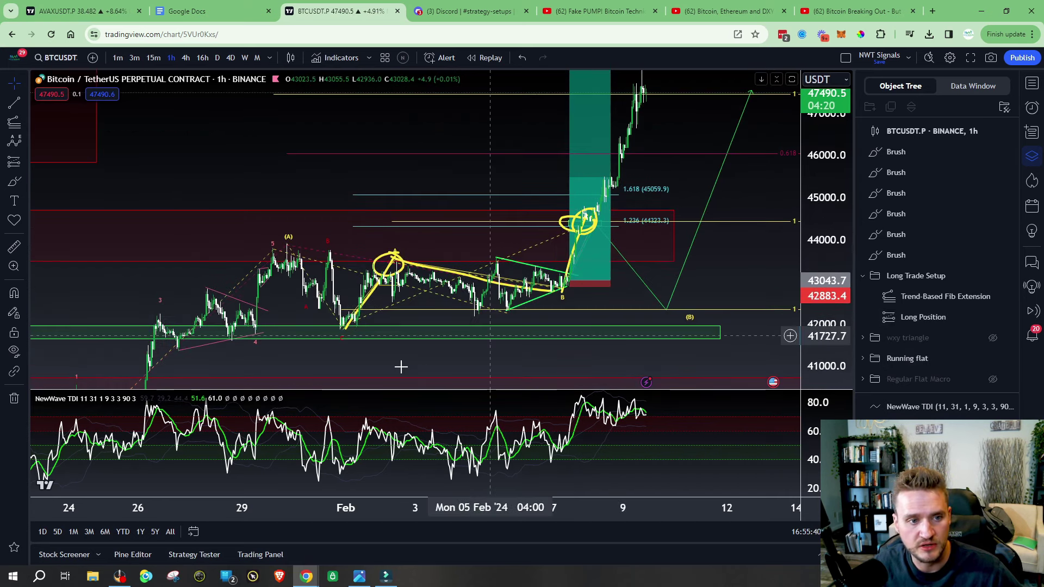
{"action": "left_click", "coordinate": [16, 185]}
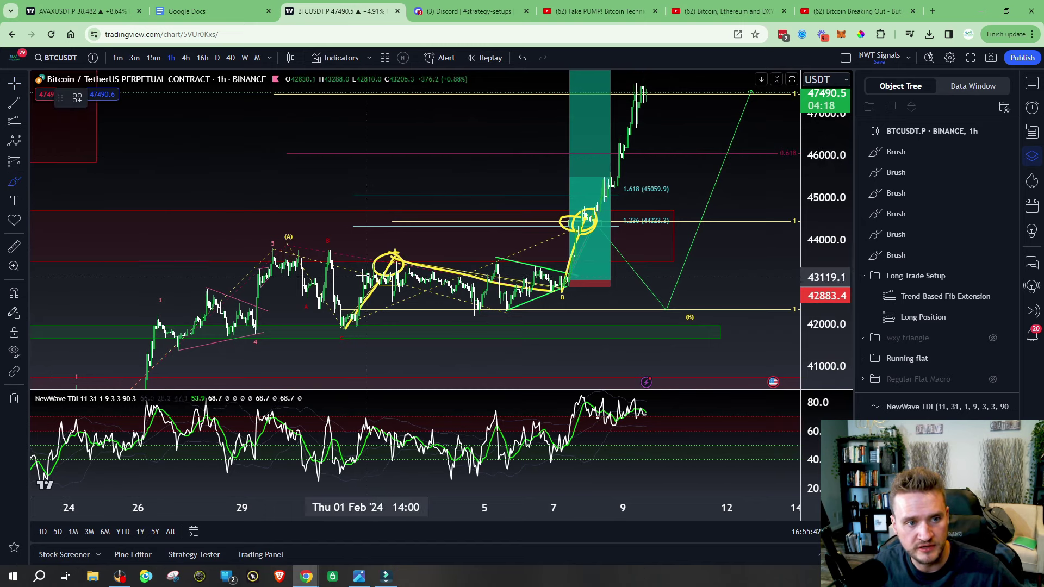
{"action": "left_click_drag", "start_coordinate": [366, 275], "coordinate": [402, 260]}
{"action": "left_click_drag", "start_coordinate": [366, 418], "coordinate": [397, 434]}
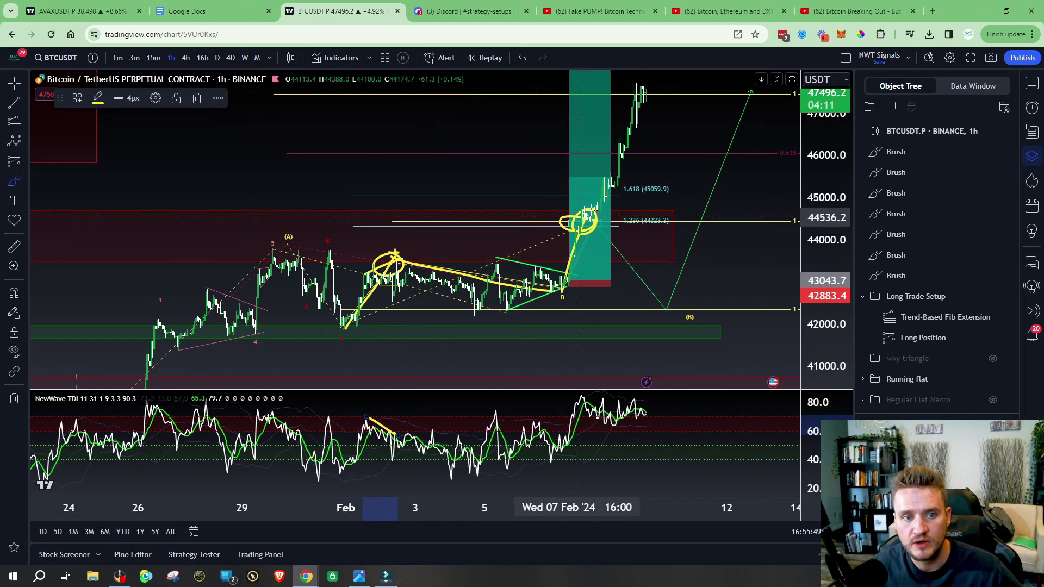
{"action": "left_click", "coordinate": [14, 84]}
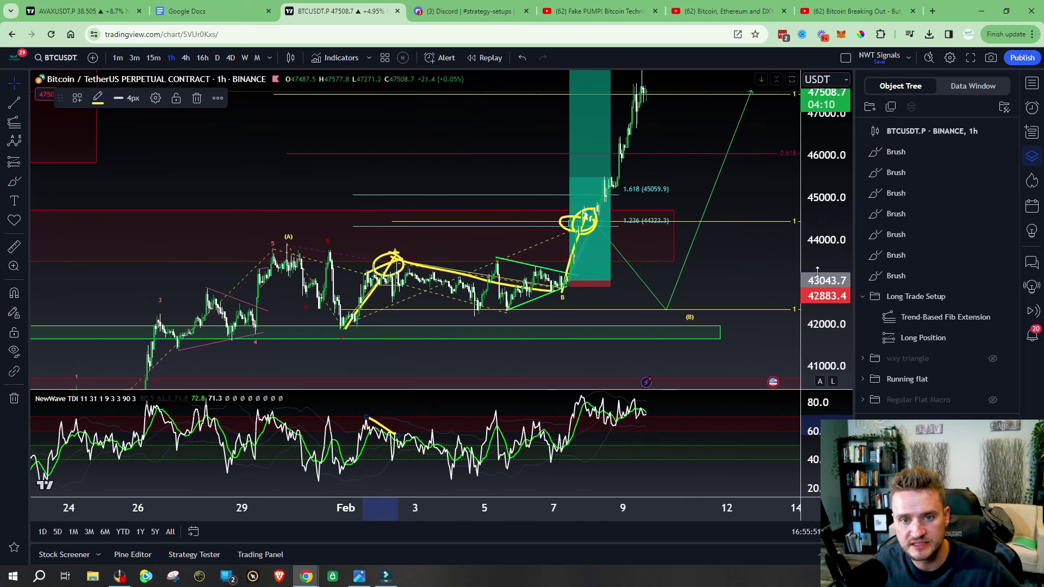
- Delete the two brush circles around the price area near 44,400
{"action": "left_click_drag", "start_coordinate": [825, 298], "coordinate": [825, 198]}
{"action": "scroll", "coordinate": [72, 101], "scroll_direction": "up", "scroll_amount": 4}
{"action": "left_click", "coordinate": [24, 83]}
{"action": "left_click", "coordinate": [46, 87]}
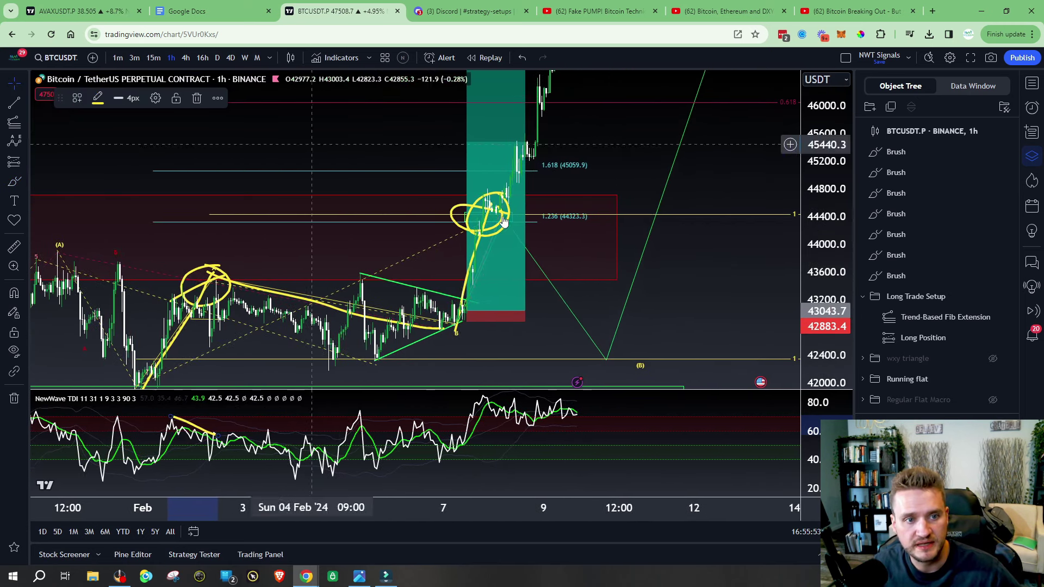
{"action": "left_click", "coordinate": [450, 205]}
{"action": "key", "text": "Delete"}
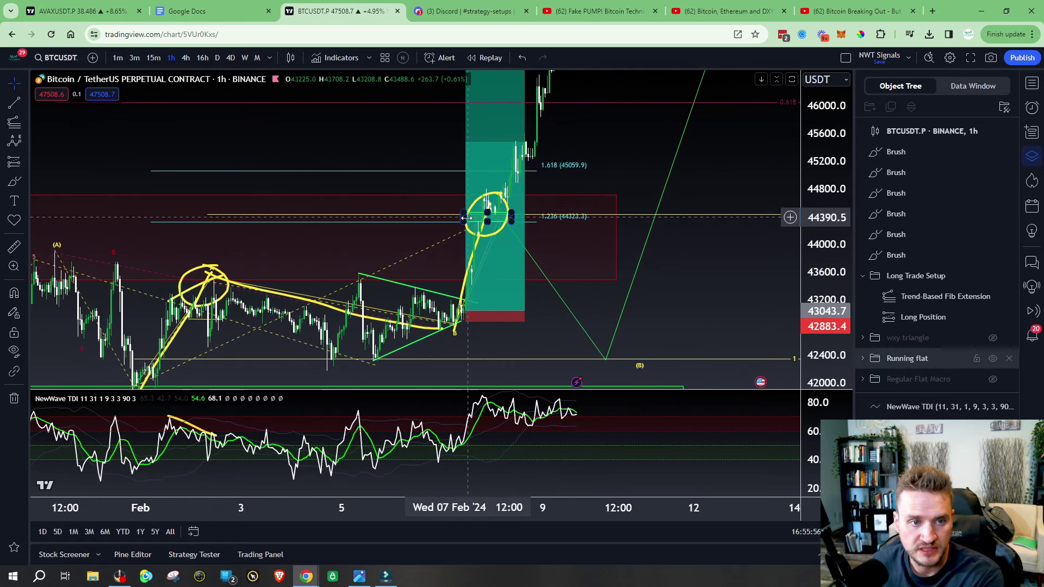
{"action": "left_click", "coordinate": [470, 233]}
{"action": "key", "text": "Delete"}
- Move the long position's start to about 8 February with entry at 43,074.2, and brush short strokes along the highs near 44,800
{"action": "left_click_drag", "start_coordinate": [465, 310], "coordinate": [509, 308]}
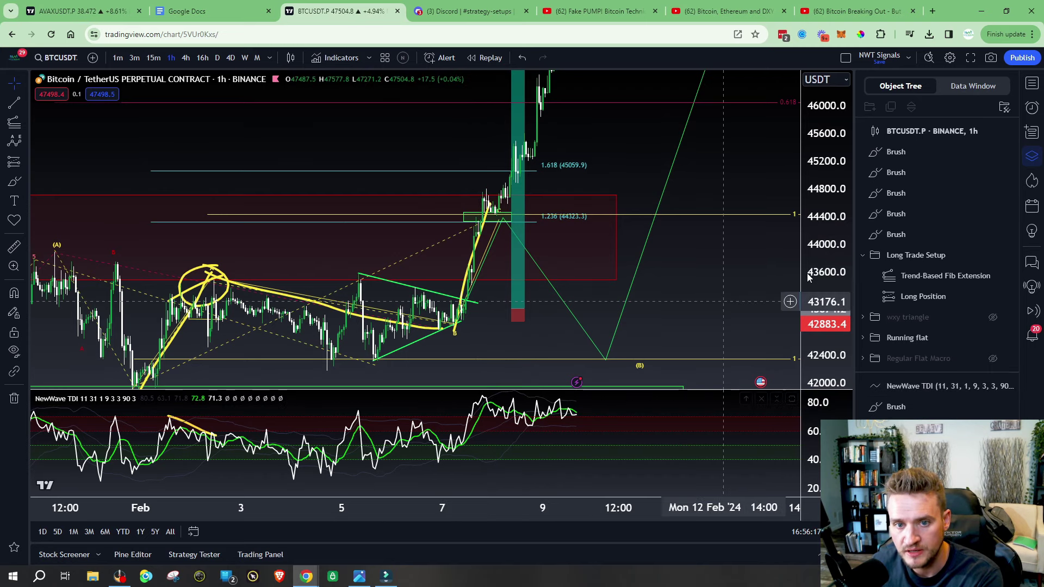
{"action": "left_click", "coordinate": [14, 181]}
{"action": "mouse_move", "coordinate": [481, 193]}
{"action": "left_mouse_down"}
{"action": "mouse_move", "coordinate": [496, 217]}
{"action": "mouse_move", "coordinate": [505, 187]}
{"action": "left_mouse_up"}
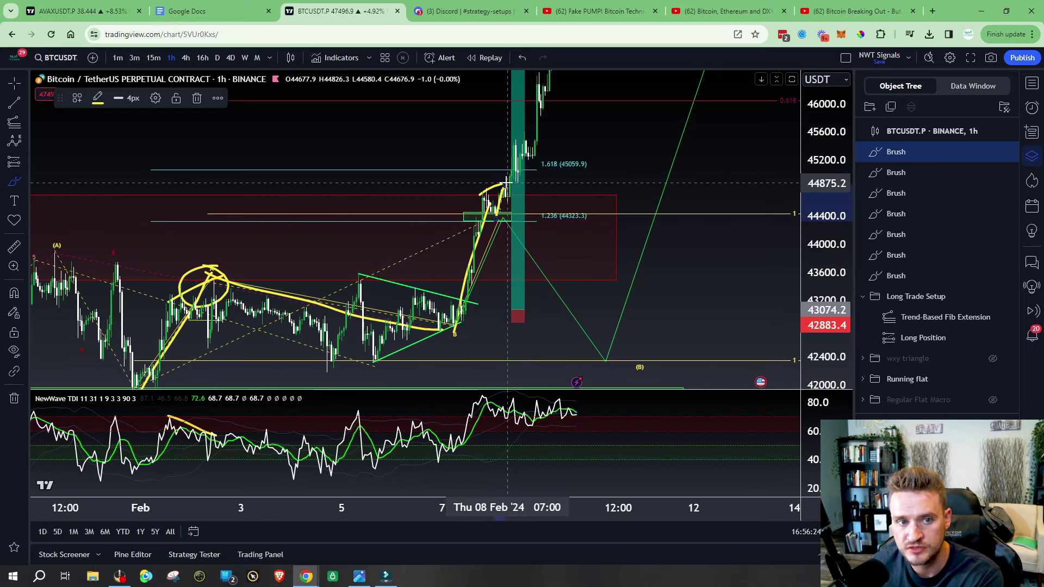
{"action": "left_click", "coordinate": [24, 161]}
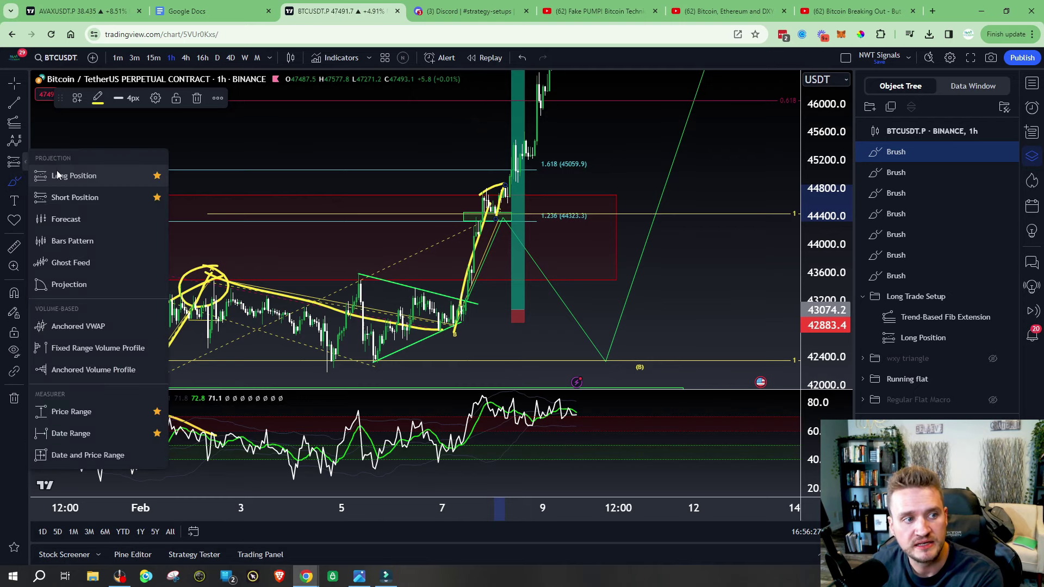
{"action": "left_click", "coordinate": [72, 200]}
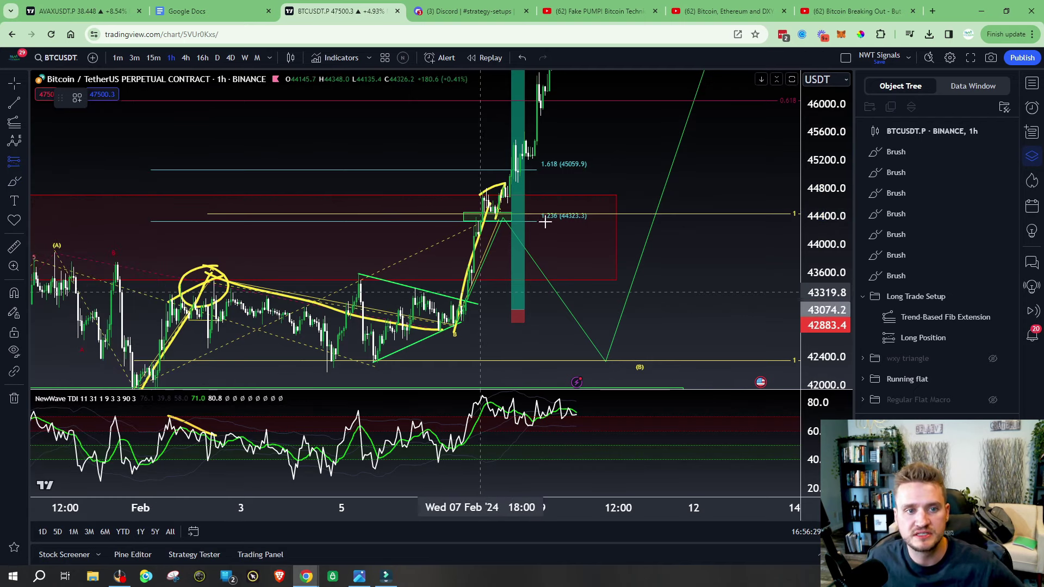
{"action": "left_click_drag", "start_coordinate": [818, 137], "coordinate": [818, 185]}
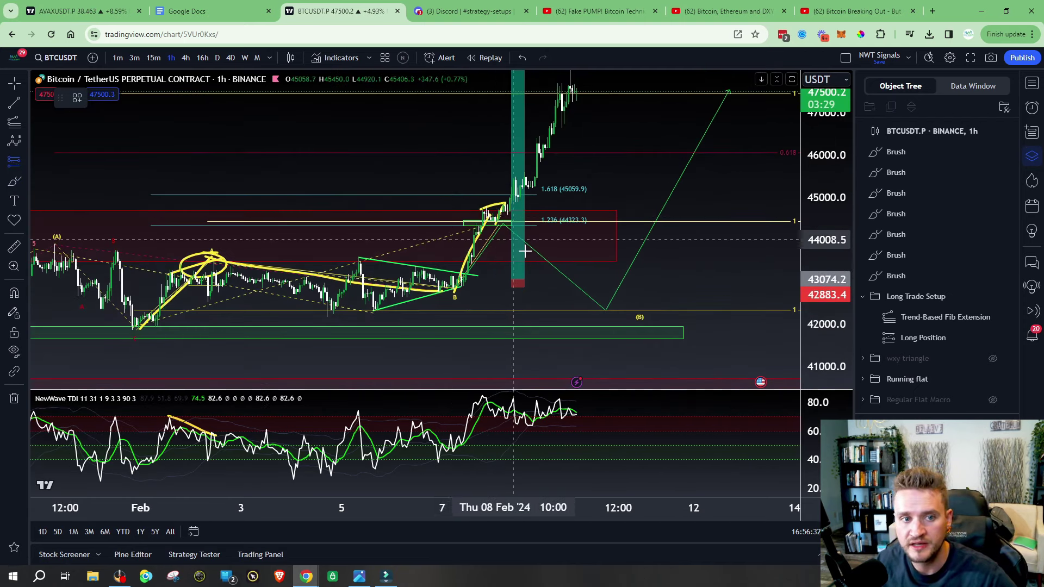
{"action": "left_click", "coordinate": [15, 140]}
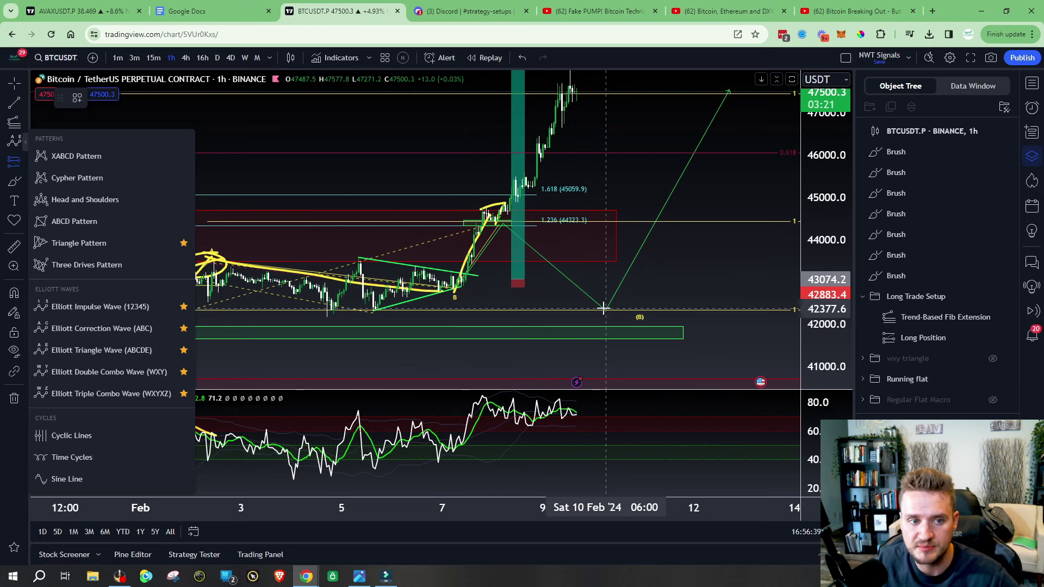
{"action": "left_click", "coordinate": [456, 288]}
{"action": "key", "text": "Delete"}
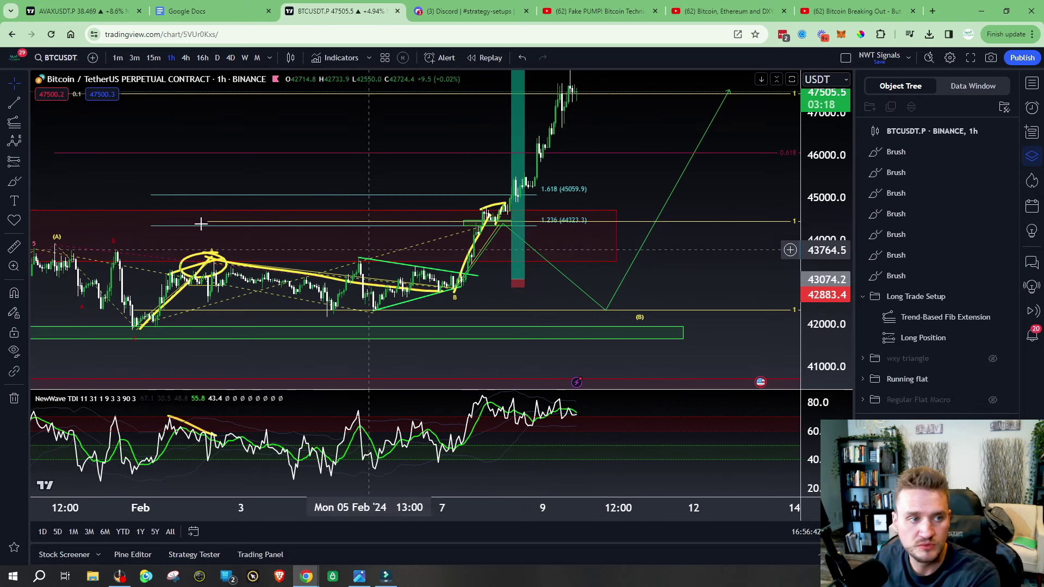
- Draw an Elliott Impulse Wave (12345) from the B low at 42,852.7 through 2 at 44,047.0, 3 at 46,833.7, 4 at 46,114.6 and 5 at 47,373.1
{"action": "left_click", "coordinate": [14, 141]}
{"action": "left_click", "coordinate": [81, 327]}
{"action": "left_click", "coordinate": [456, 288]}
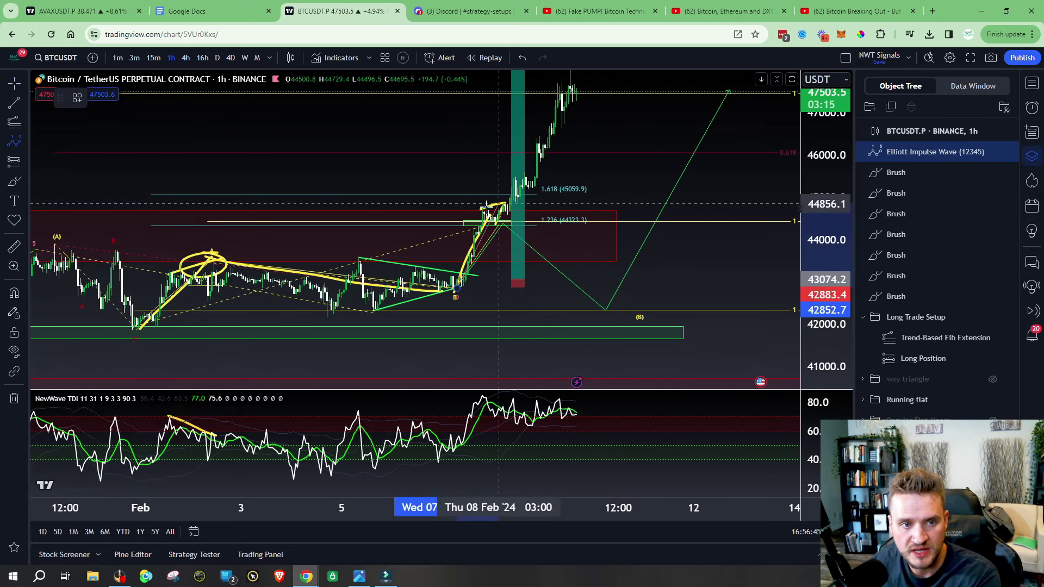
{"action": "left_click", "coordinate": [523, 238]}
{"action": "left_click", "coordinate": [576, 120]}
{"action": "left_click", "coordinate": [593, 151]}
{"action": "left_click", "coordinate": [610, 97]}
{"action": "left_click", "coordinate": [646, 159]}
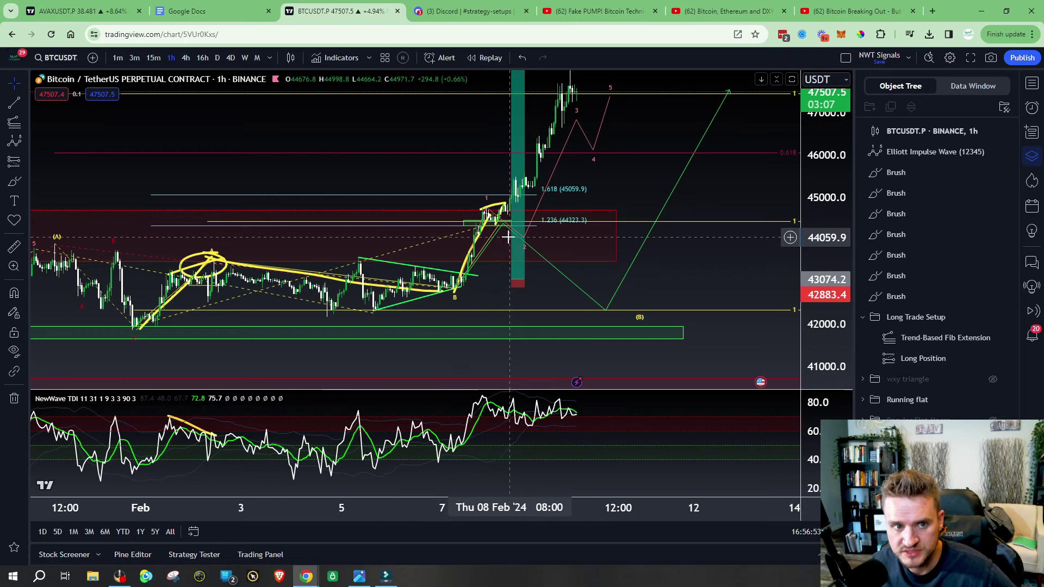
- Move the impulse's wave 1 point and the green projection path's first peak onto the 8 February high near 44,850
{"action": "left_click", "coordinate": [499, 217]}
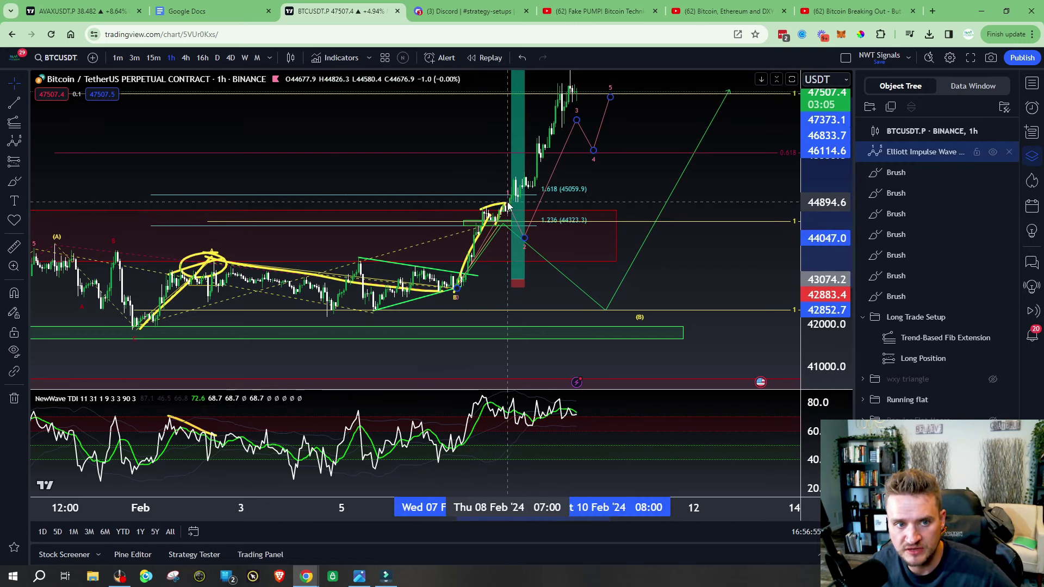
{"action": "left_click", "coordinate": [503, 206]}
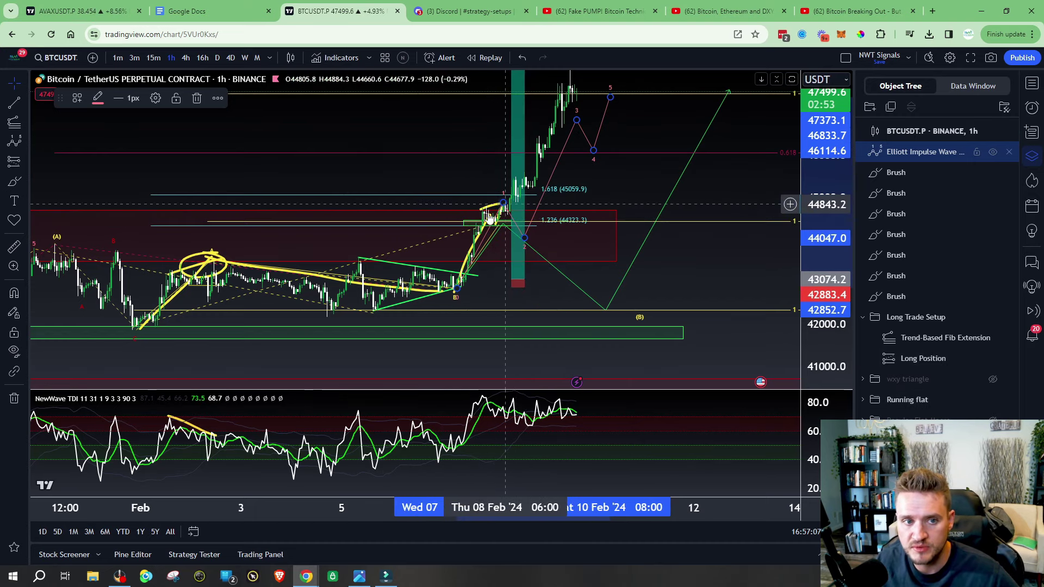
{"action": "left_click_drag", "start_coordinate": [503, 222], "coordinate": [502, 203]}
{"action": "left_click", "coordinate": [506, 207]}
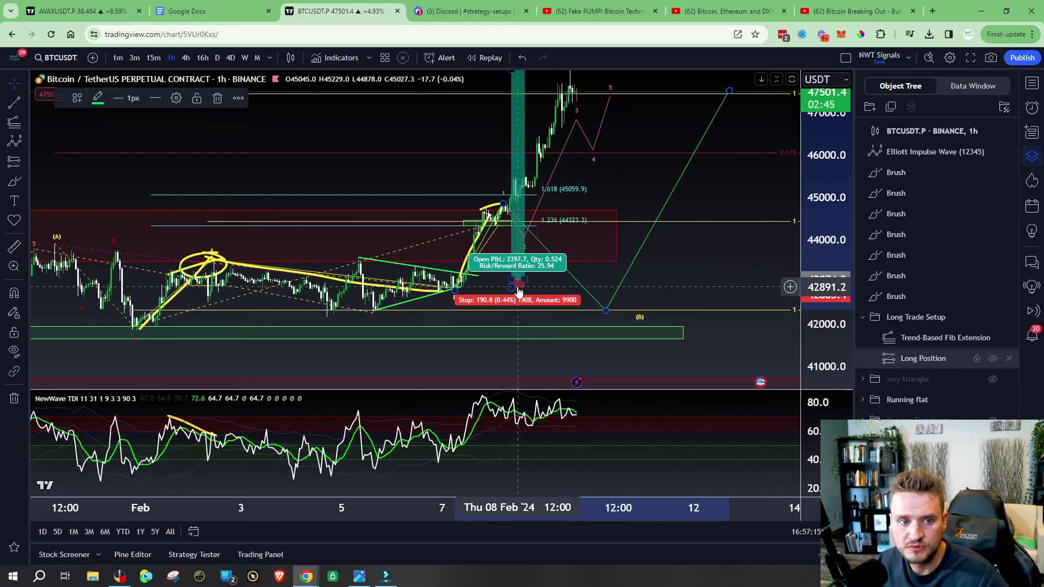
- Try the long position's target at 44,702.0 and reset it to 47,398.8
{"action": "left_click_drag", "start_coordinate": [496, 128], "coordinate": [492, 169]}
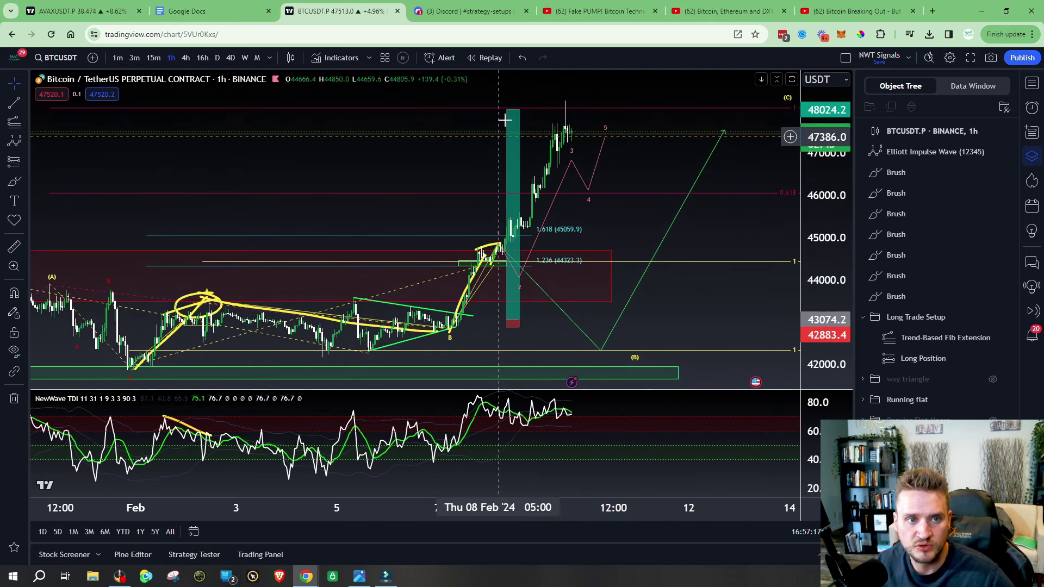
{"action": "left_click_drag", "start_coordinate": [507, 109], "coordinate": [507, 250]}
{"action": "left_click_drag", "start_coordinate": [634, 273], "coordinate": [664, 228]}
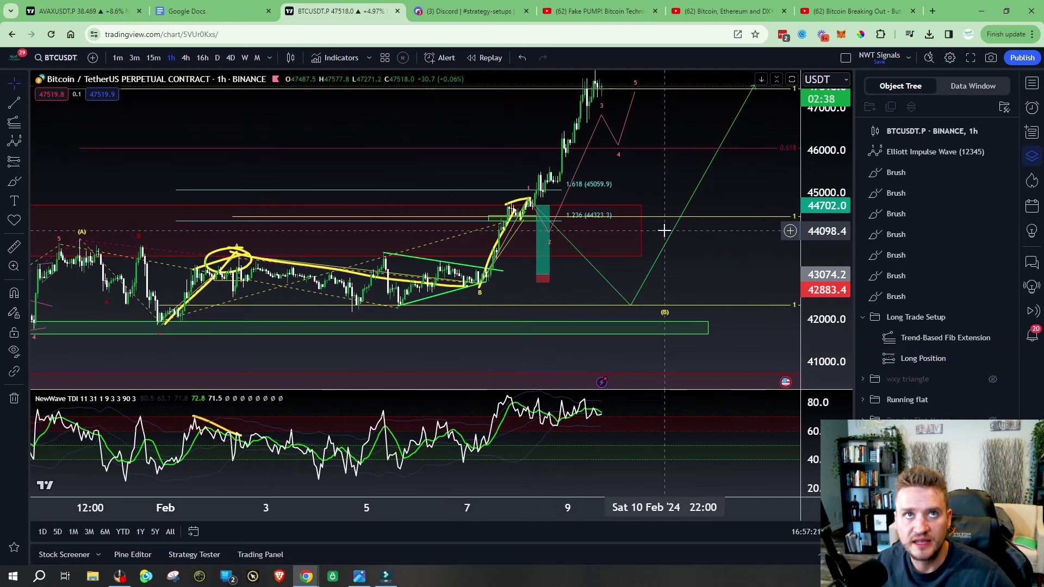
{"action": "left_click", "coordinate": [543, 206]}
{"action": "left_click_drag", "start_coordinate": [543, 206], "coordinate": [549, 91]}
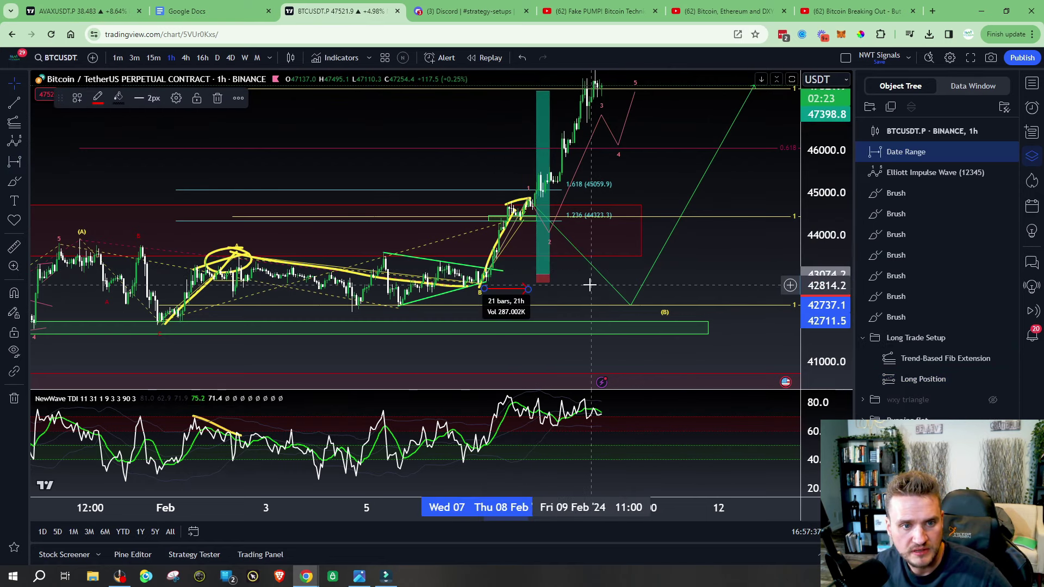
- Measure the time from the B low to the wave 1 high with a Date Range and delete the measurement
{"action": "left_click", "coordinate": [574, 295]}
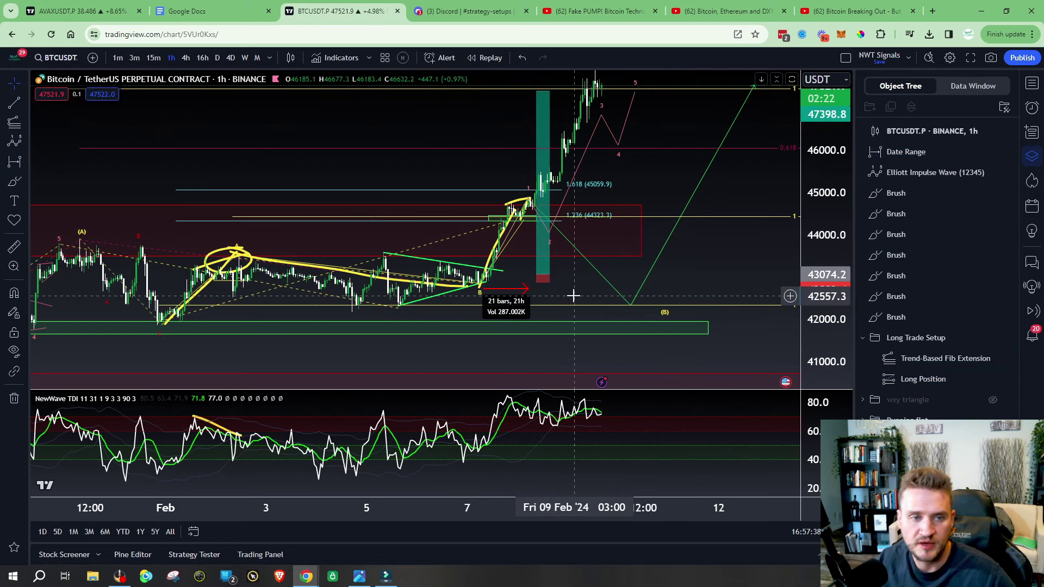
{"action": "left_click", "coordinate": [525, 291]}
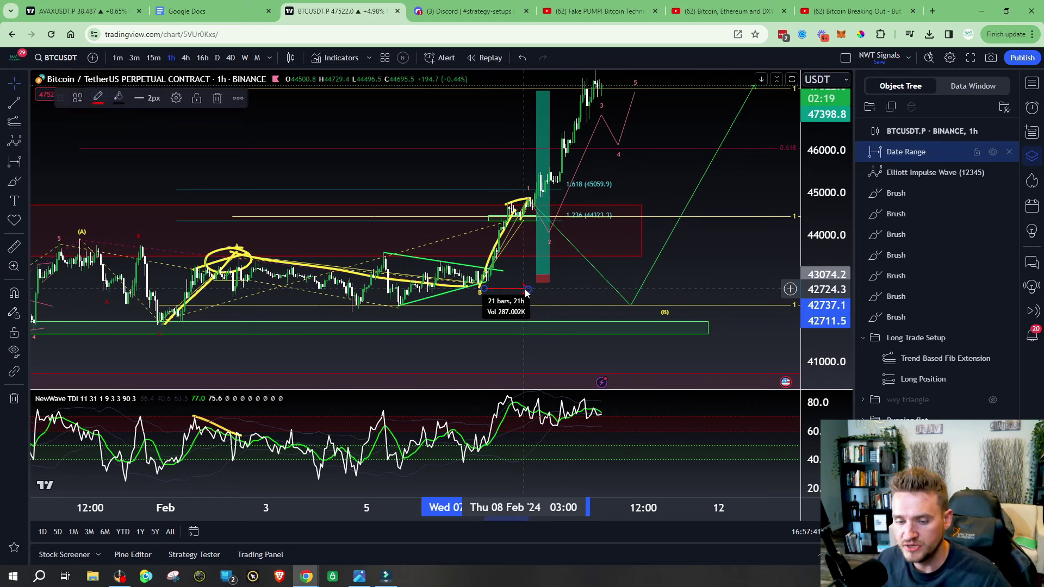
{"action": "key", "text": "Delete"}
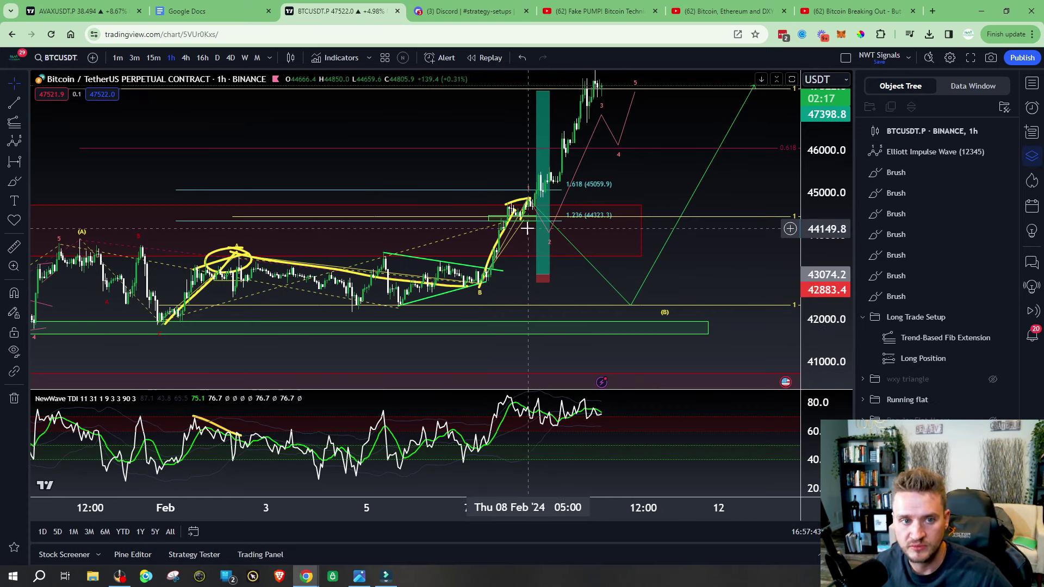
{"action": "left_click", "coordinate": [542, 203]}
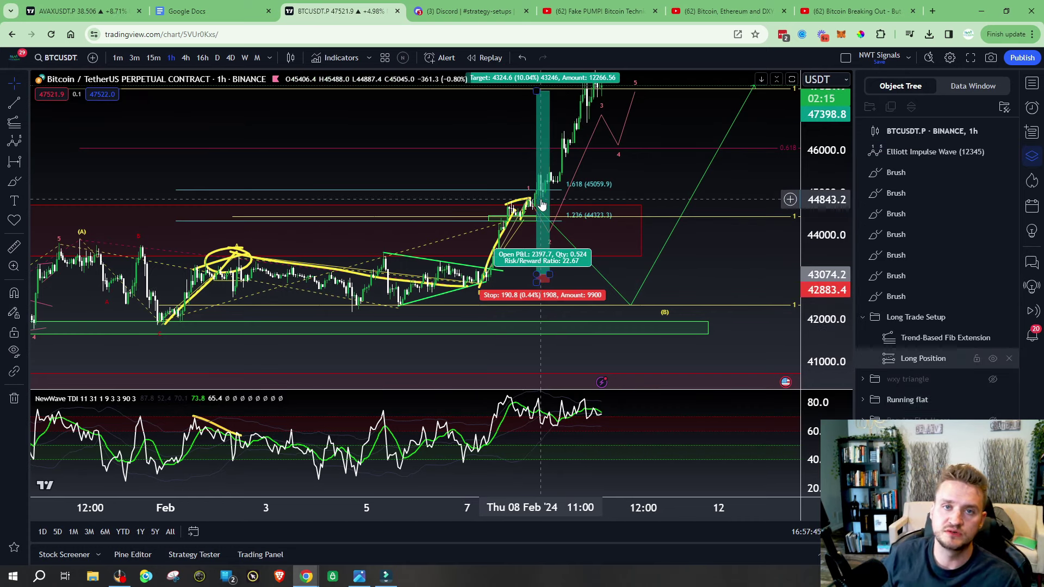
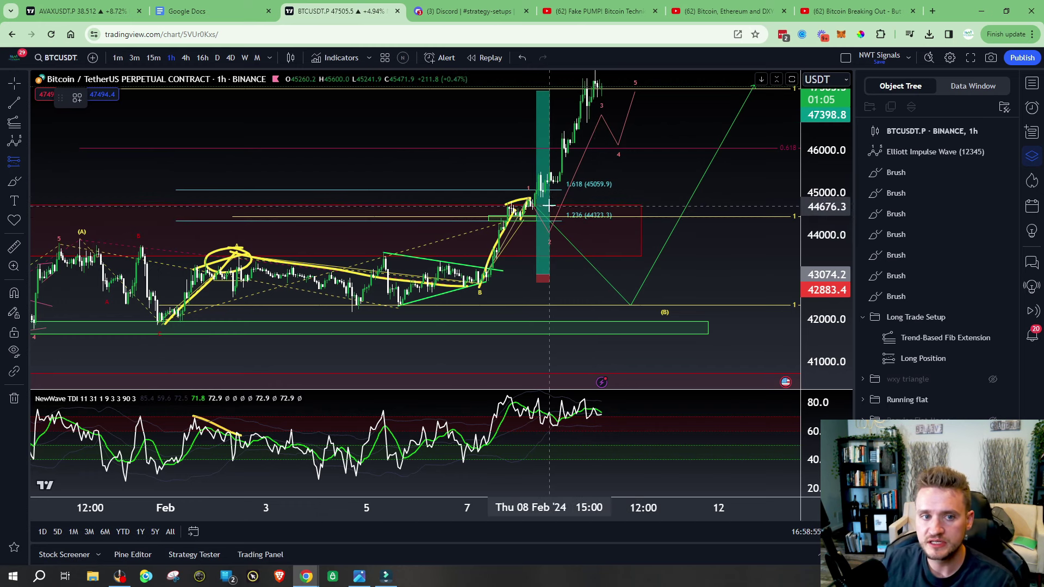
- Place a narrow short position on 8–9 February with entry 44,599.2, stop 45,138.6 and target 42,351.9
{"action": "left_click", "coordinate": [562, 209]}
{"action": "left_click_drag", "start_coordinate": [561, 148], "coordinate": [562, 187]}
{"action": "left_click_drag", "start_coordinate": [677, 210], "coordinate": [574, 210]}
{"action": "left_click_drag", "start_coordinate": [562, 264], "coordinate": [564, 305]}
{"action": "left_click", "coordinate": [689, 255]}
{"action": "left_click", "coordinate": [570, 229]}
{"action": "left_click", "coordinate": [620, 208]}
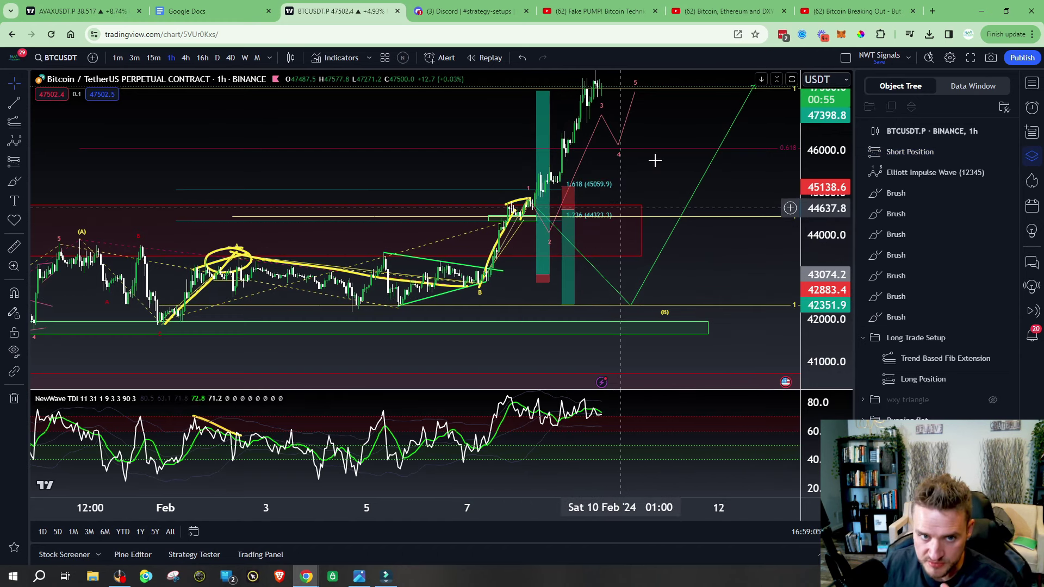
- Compare the trade areas around the 8 February high with the earlier forecast in the "Bitcoin Breaking Out" YouTube video, then return to the BTCUSDT.P chart
{"action": "left_click_drag", "start_coordinate": [655, 160], "coordinate": [671, 161]}
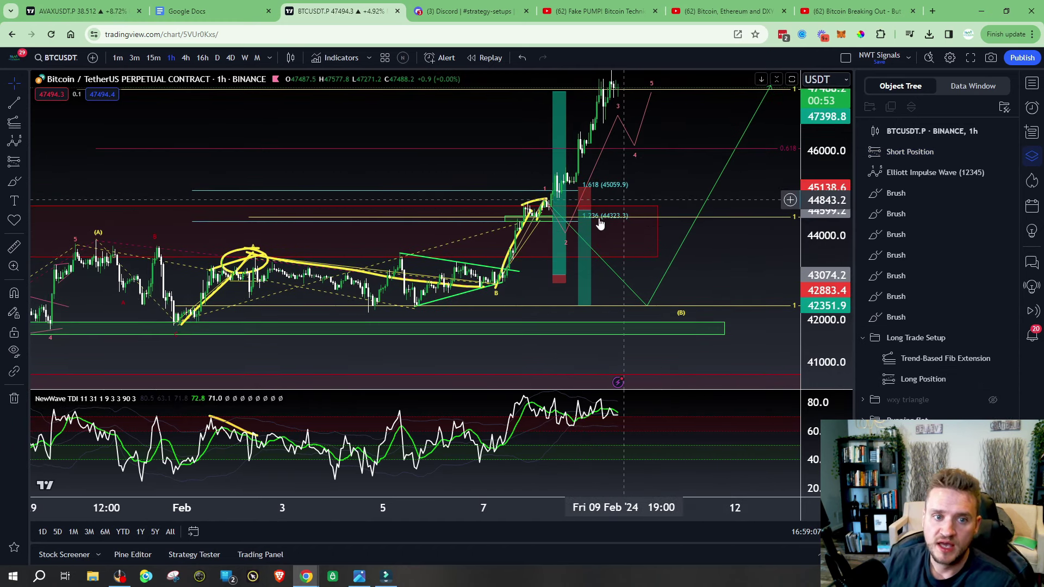
{"action": "left_click", "coordinate": [530, 212]}
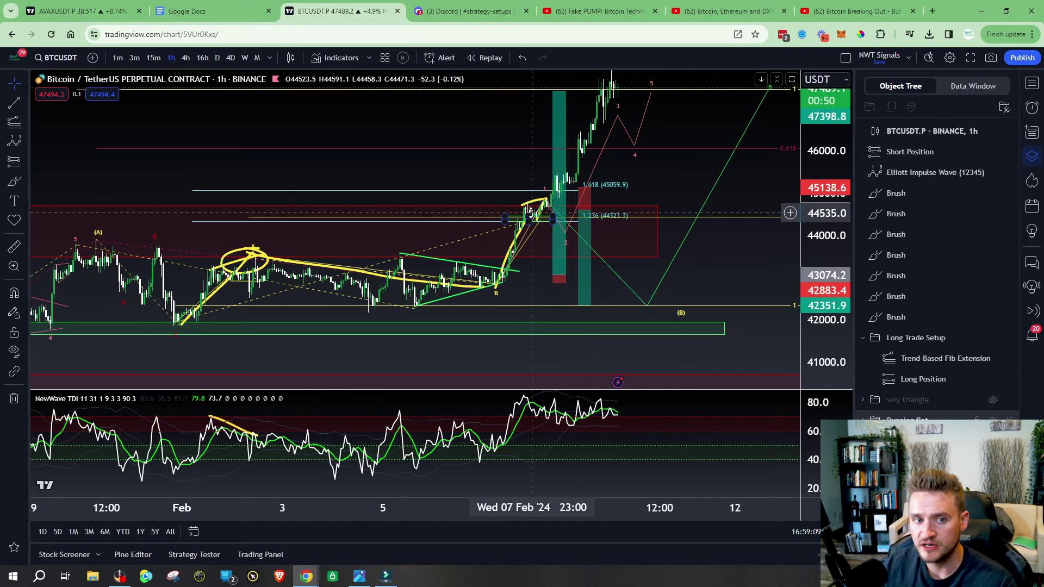
{"action": "left_click", "coordinate": [585, 207]}
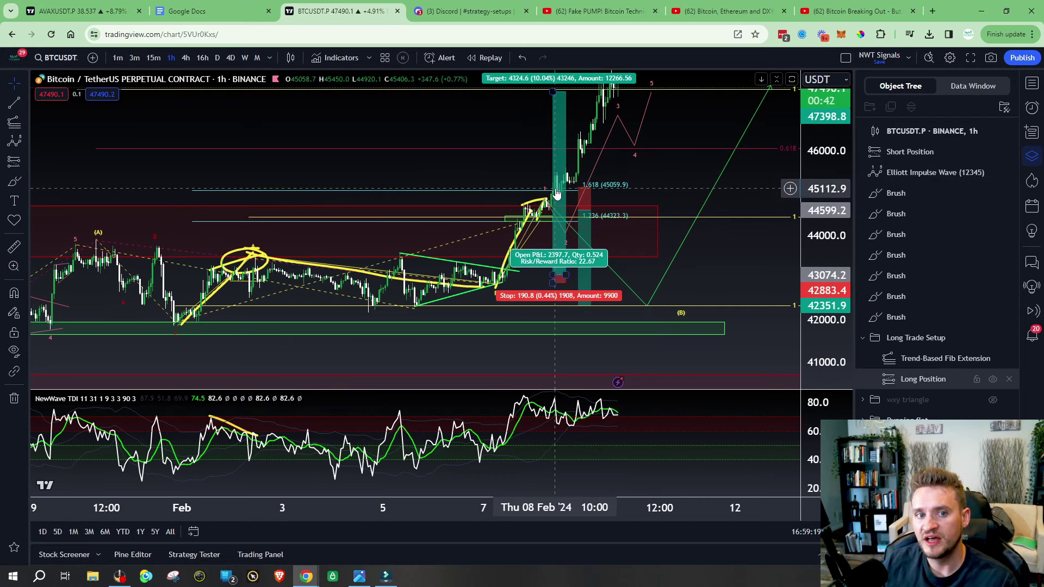
{"action": "left_click", "coordinate": [854, 10]}
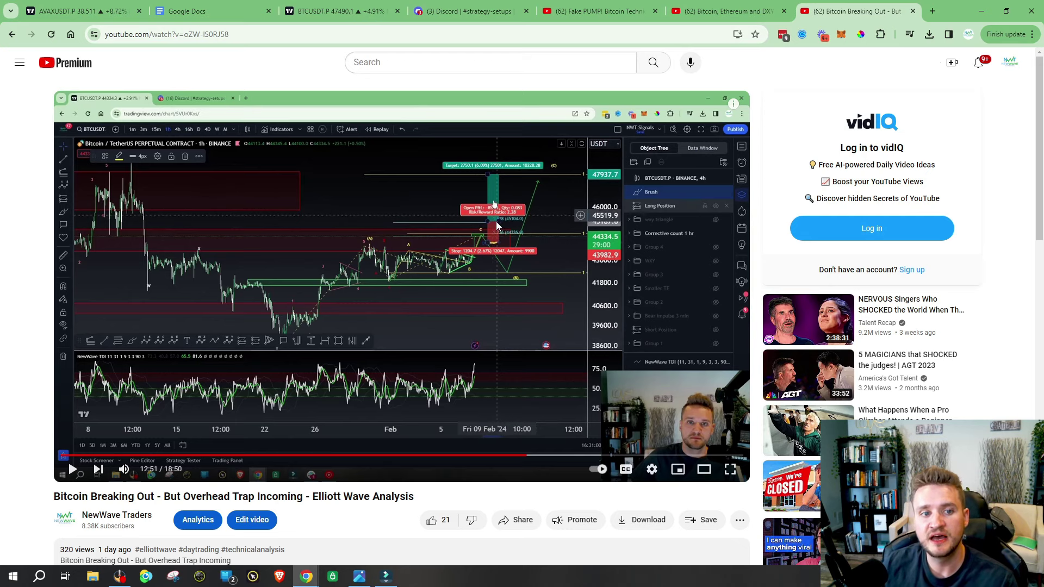
{"action": "left_click", "coordinate": [348, 11]}
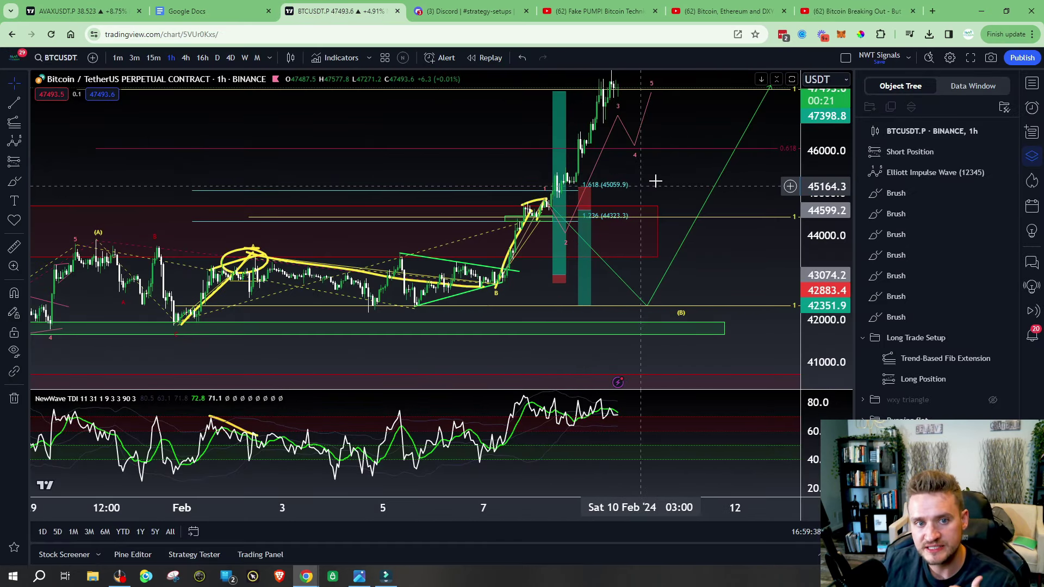
- Move the impulse's wave 1 to 45,344.1 and wave 2 to 44,458.0, brushing an arc up to the new wave 1 high
{"action": "left_click", "coordinate": [543, 199]}
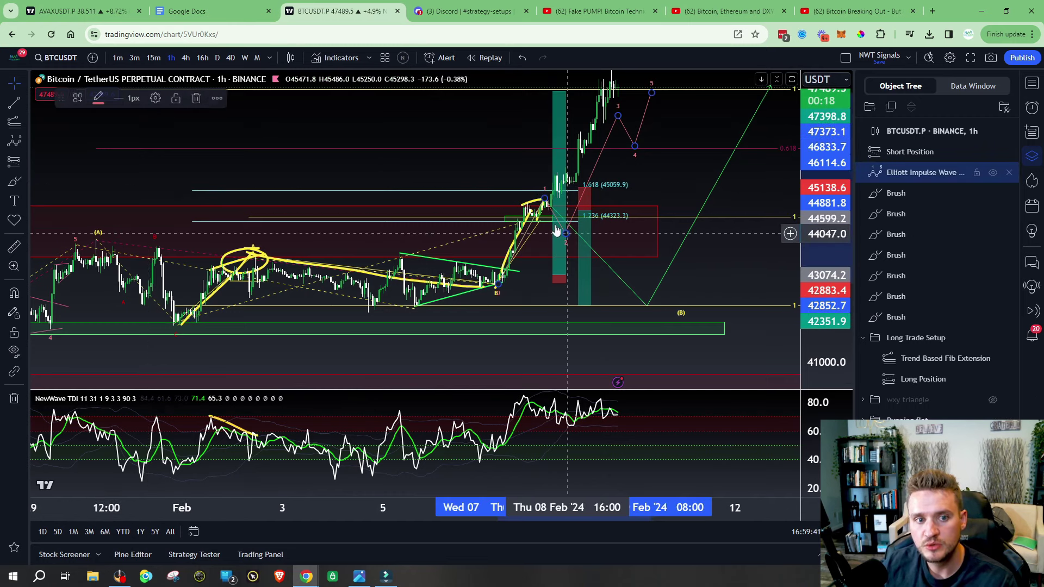
{"action": "mouse_move", "coordinate": [546, 202]}
{"action": "left_mouse_down"}
{"action": "mouse_move", "coordinate": [557, 182]}
{"action": "mouse_move", "coordinate": [523, 204]}
{"action": "mouse_move", "coordinate": [555, 173]}
{"action": "left_mouse_up"}
{"action": "left_click", "coordinate": [15, 181]}
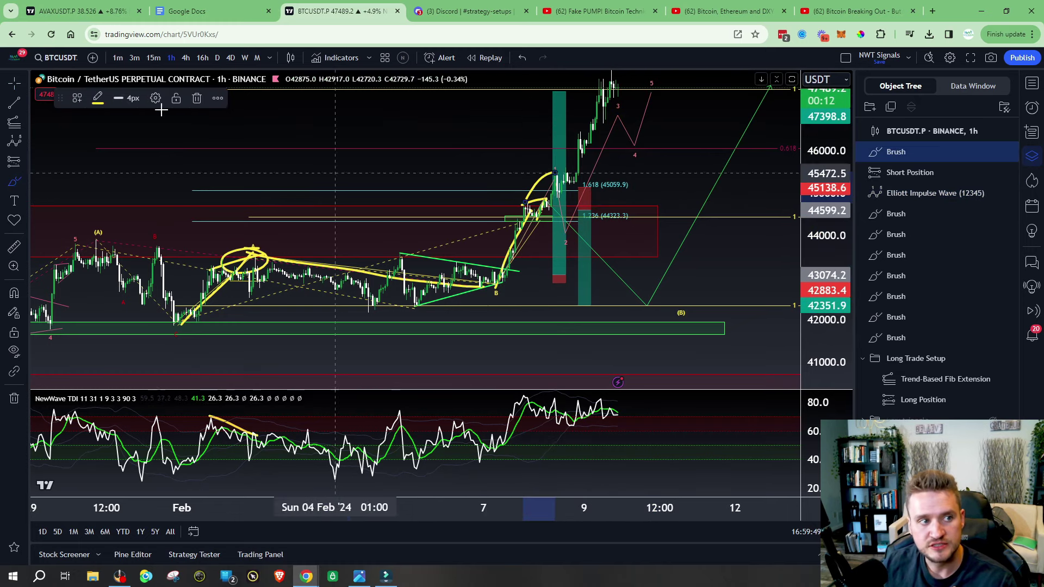
{"action": "left_click", "coordinate": [10, 84]}
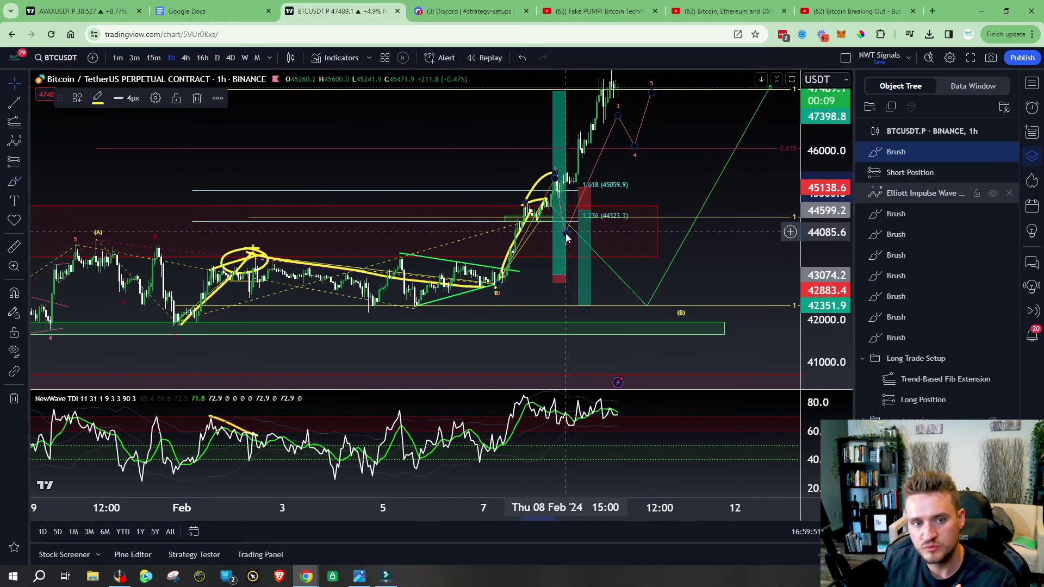
{"action": "left_click_drag", "start_coordinate": [565, 235], "coordinate": [585, 216]}
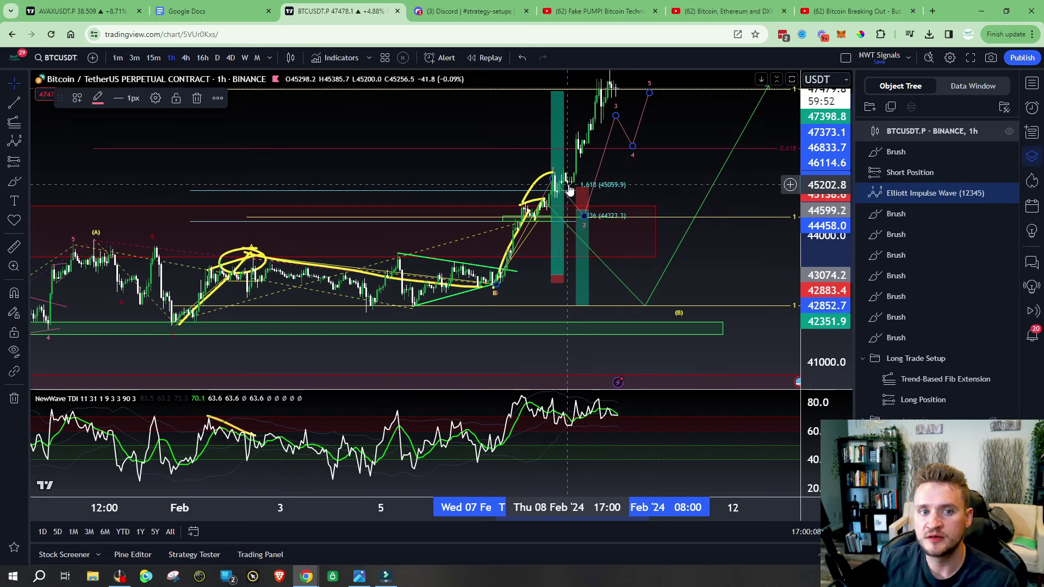
- Brush a projected path from a circled wave 2 through waves 3, 4 and 5, plus the actual pullback swings with their lows marked
{"action": "left_click", "coordinate": [14, 181]}
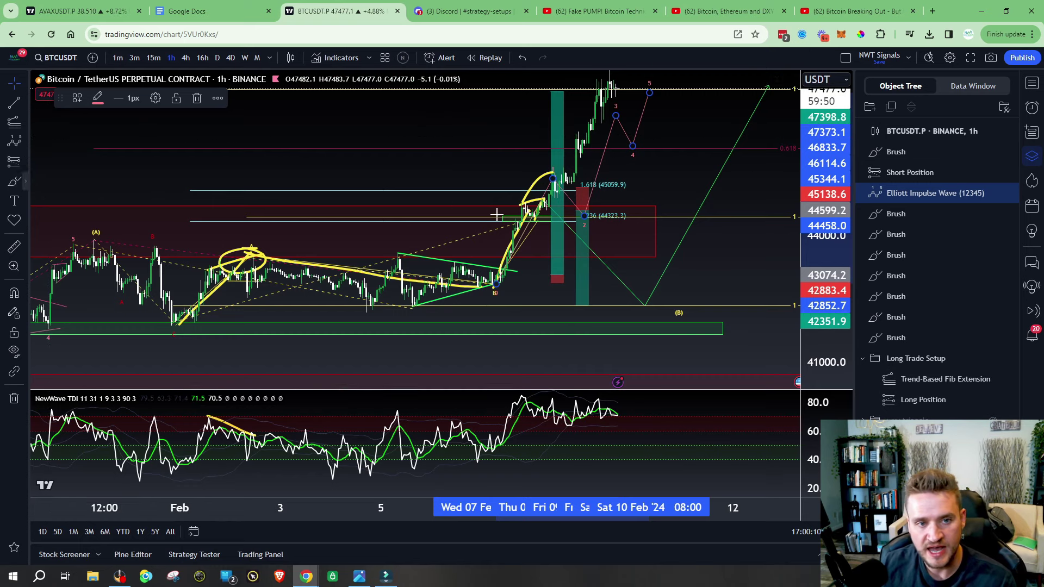
{"action": "mouse_move", "coordinate": [582, 217]}
{"action": "left_mouse_down"}
{"action": "mouse_move", "coordinate": [620, 117]}
{"action": "mouse_move", "coordinate": [644, 86]}
{"action": "left_mouse_up"}
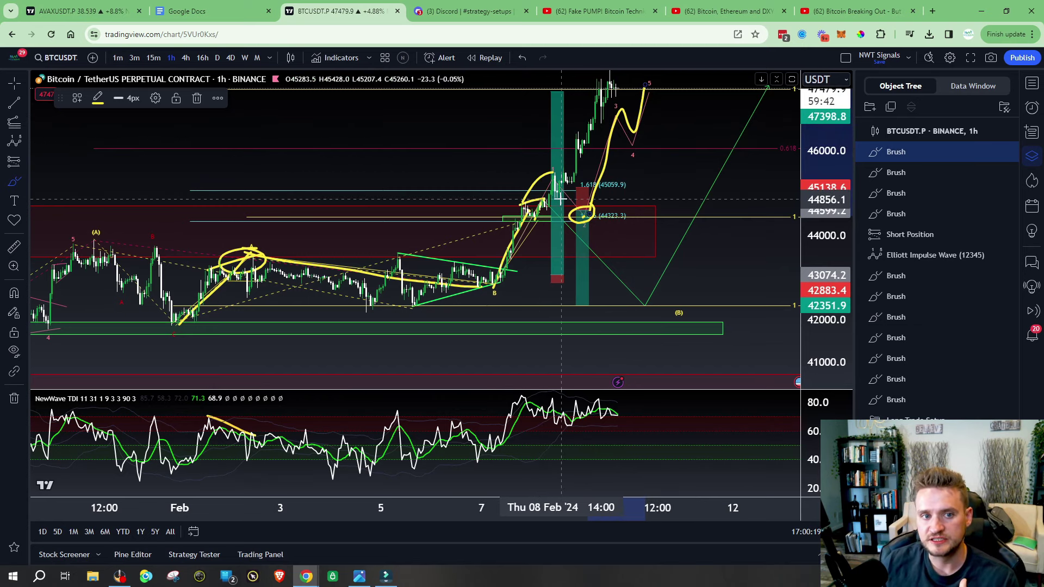
{"action": "left_click_drag", "start_coordinate": [560, 195], "coordinate": [563, 169]}
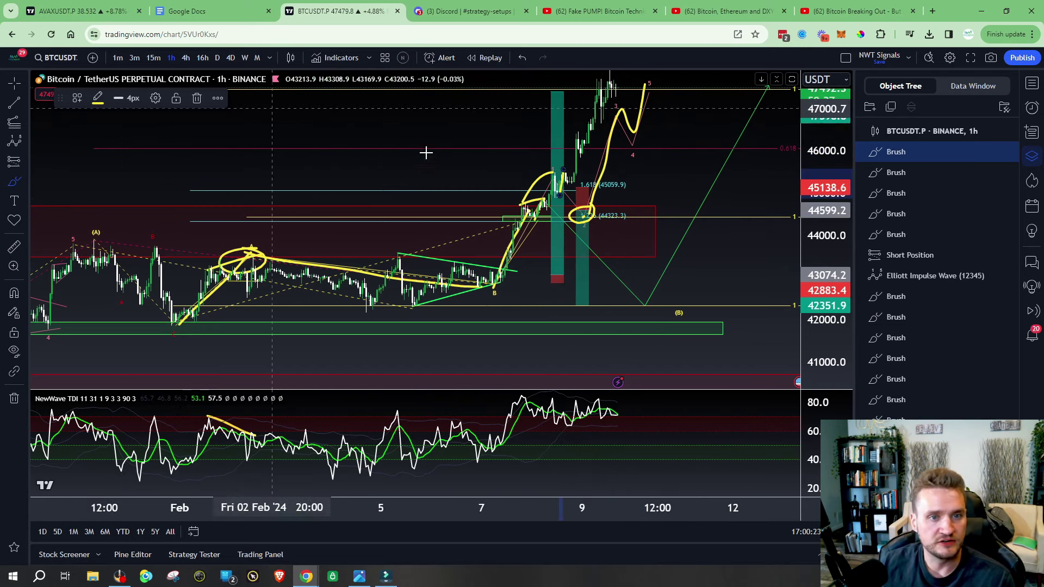
{"action": "left_click_drag", "start_coordinate": [553, 173], "coordinate": [559, 195]}
{"action": "left_click_drag", "start_coordinate": [564, 169], "coordinate": [565, 188]}
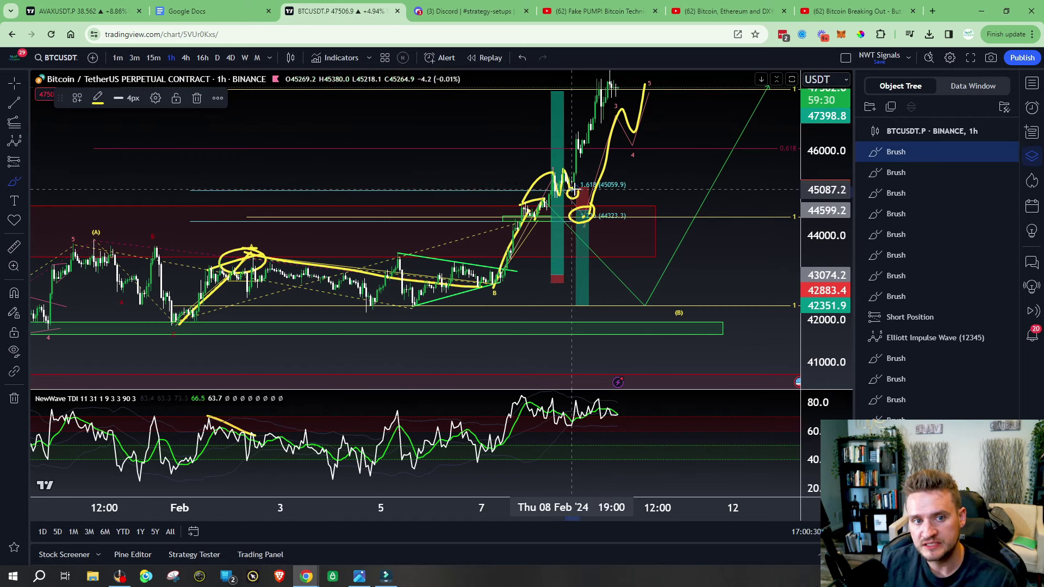
{"action": "left_click_drag", "start_coordinate": [569, 200], "coordinate": [575, 194]}
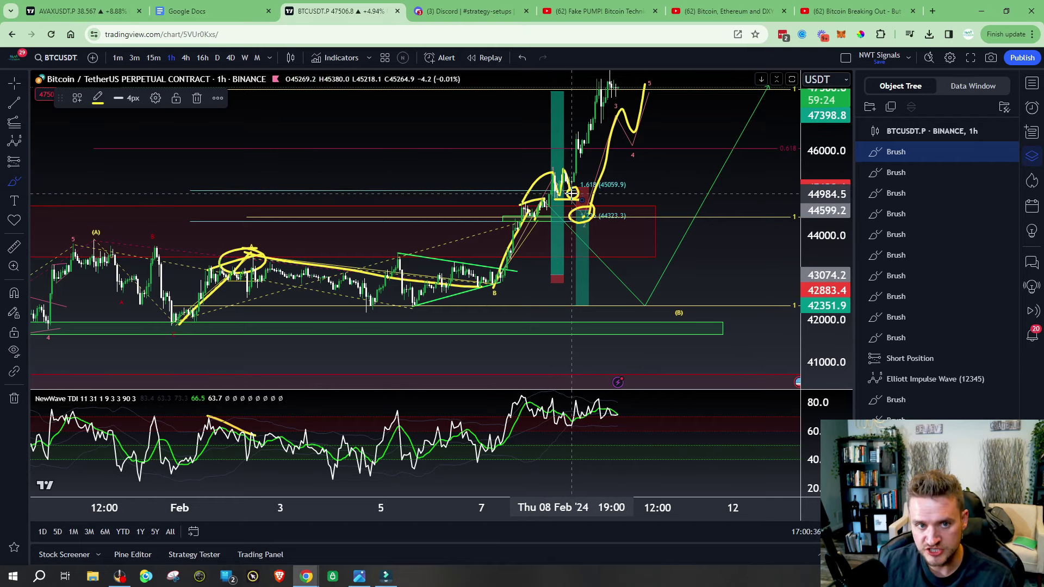
{"action": "left_click", "coordinate": [14, 83]}
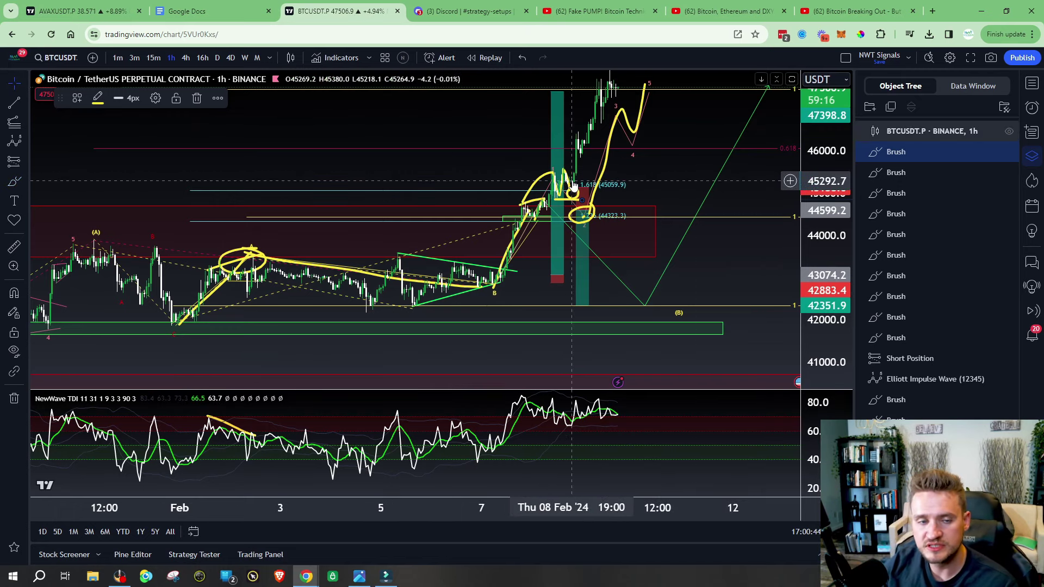
- On the 15m chart, measure the pullback with a Trend-Based Fib Extension through 45,505.8, 44,875.3 and 45,576.7, and delete the measurement
{"action": "left_click", "coordinate": [154, 57]}
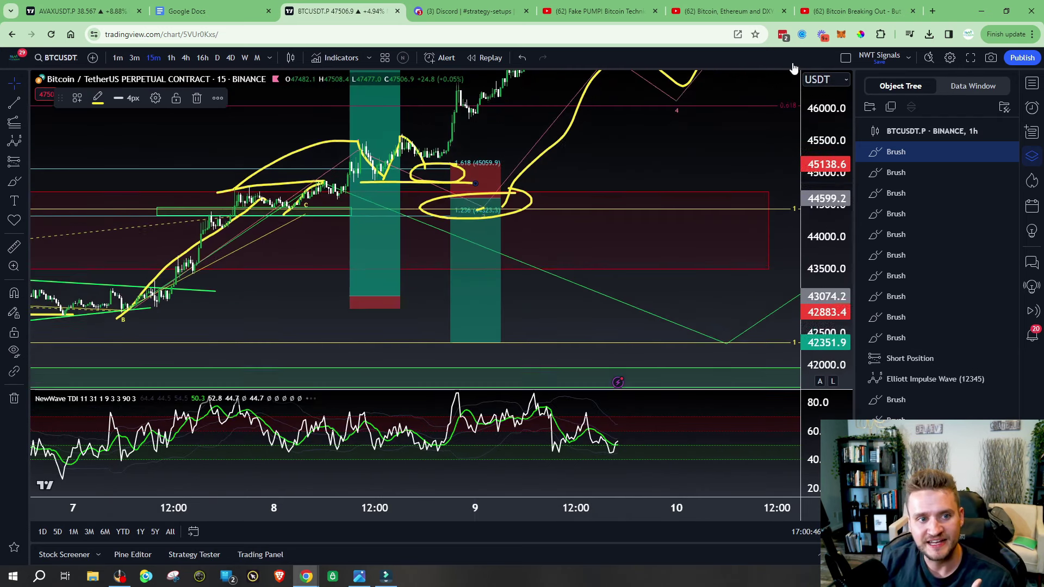
{"action": "scroll", "coordinate": [495, 230], "scroll_direction": "up", "scroll_amount": 3}
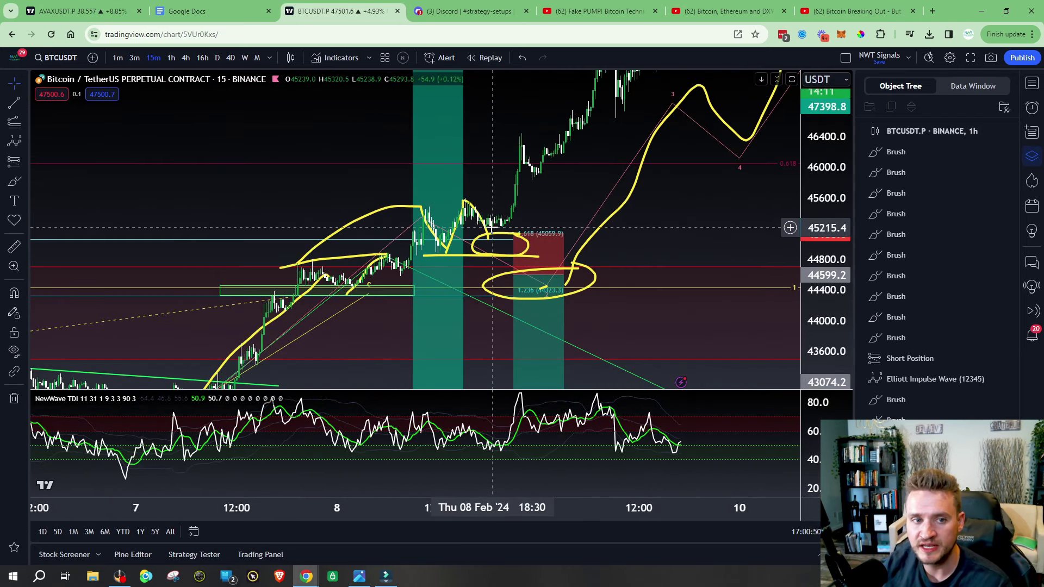
{"action": "left_click", "coordinate": [15, 121]}
{"action": "left_click", "coordinate": [428, 206]}
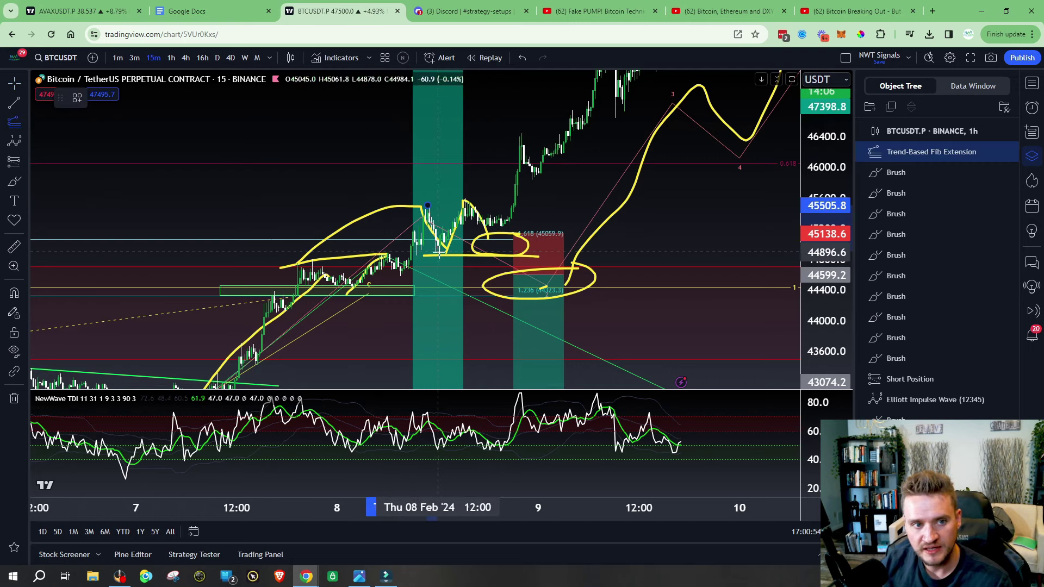
{"action": "left_click", "coordinate": [438, 252]}
{"action": "left_click", "coordinate": [465, 199]}
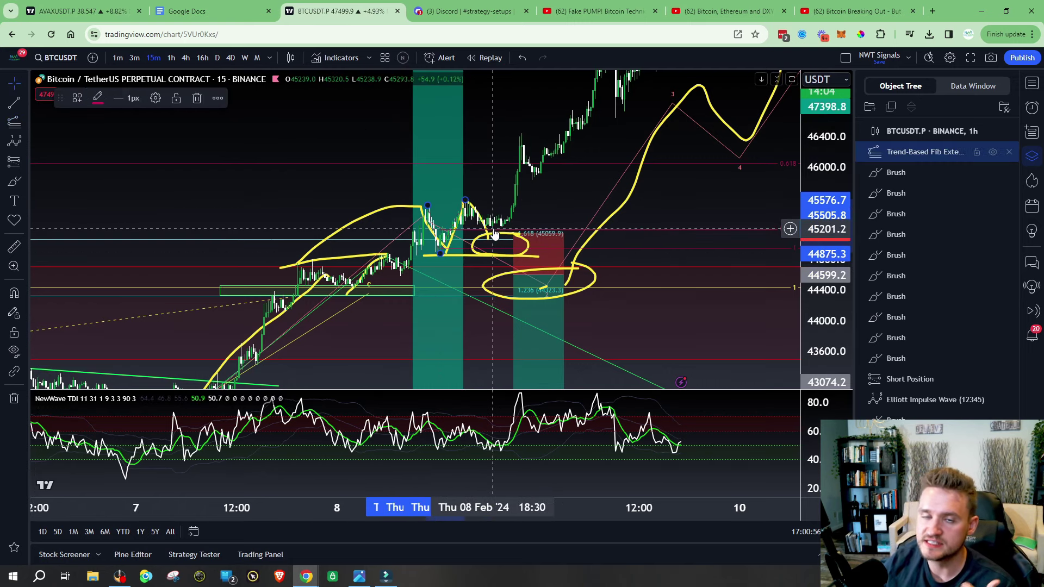
{"action": "left_click", "coordinate": [197, 98]}
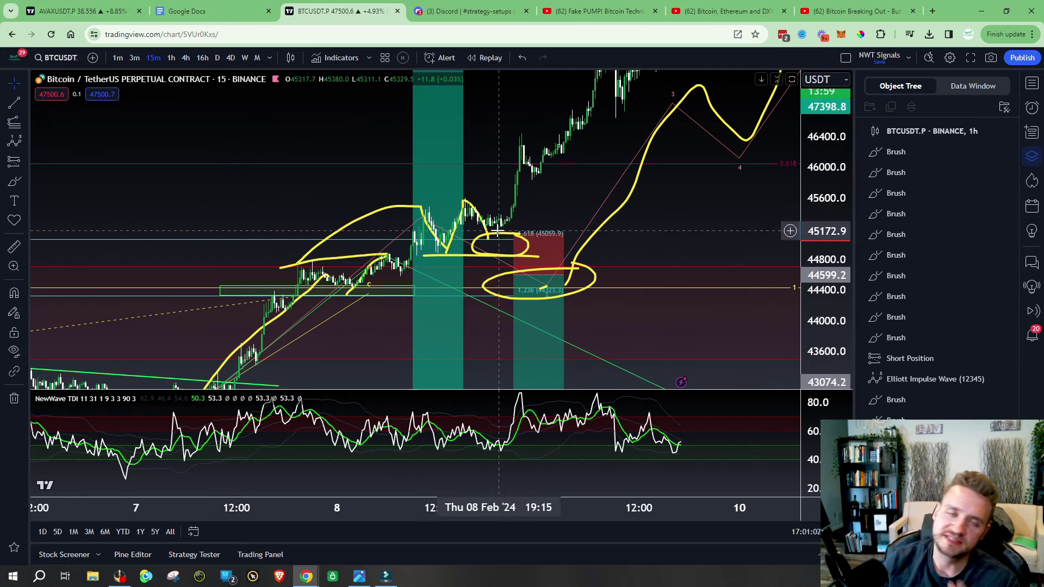
- Examine the 15m price action from the B low through the shallow pullback to the latest high near 48,000
{"action": "left_click", "coordinate": [498, 233]}
{"action": "left_click_drag", "start_coordinate": [825, 192], "coordinate": [685, 256]}
{"action": "scroll", "coordinate": [587, 297], "scroll_direction": "down", "scroll_amount": 3}
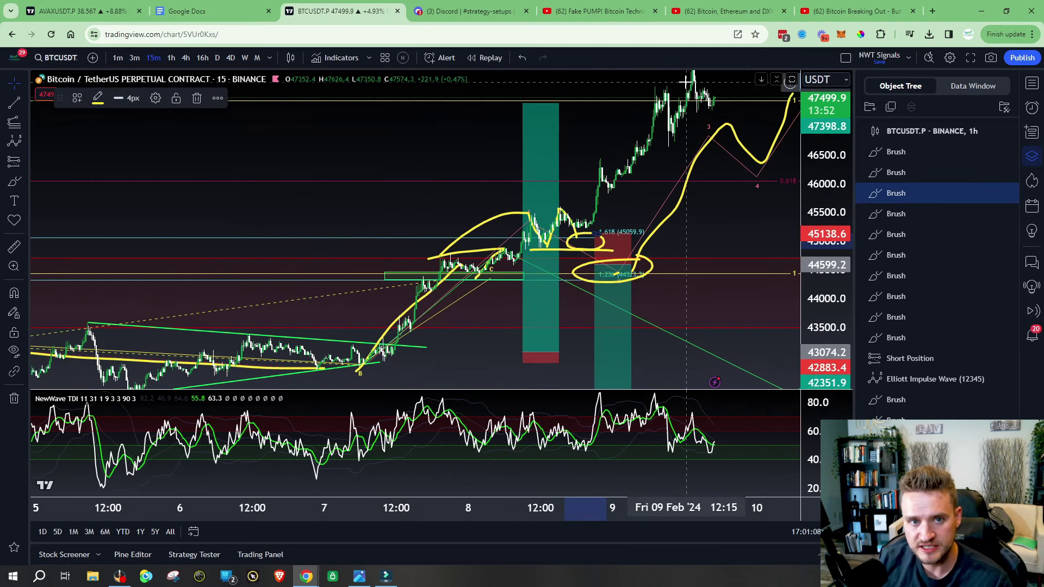
{"action": "left_click_drag", "start_coordinate": [818, 98], "coordinate": [596, 254]}
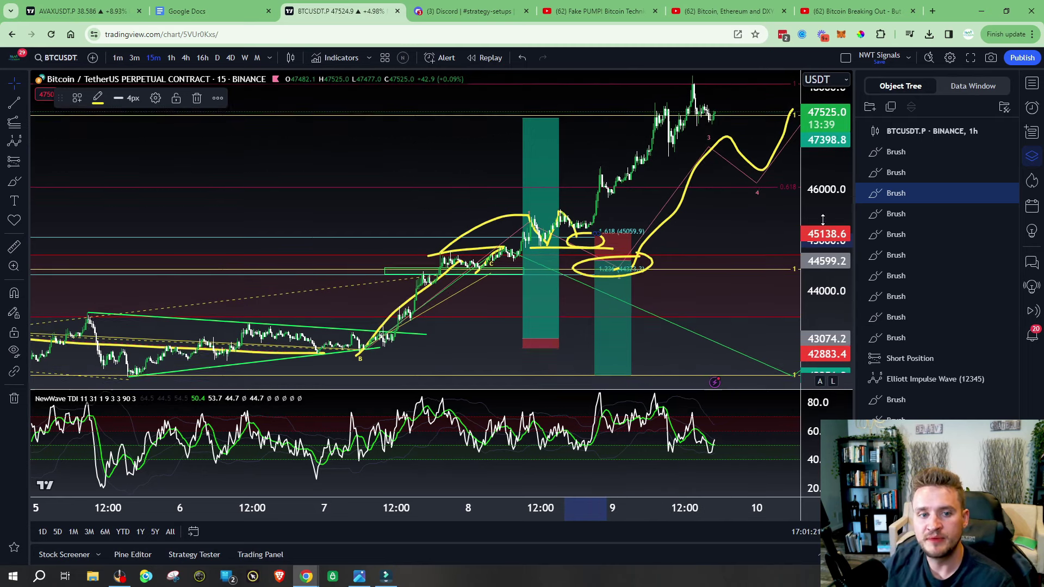
{"action": "left_click", "coordinate": [556, 266]}
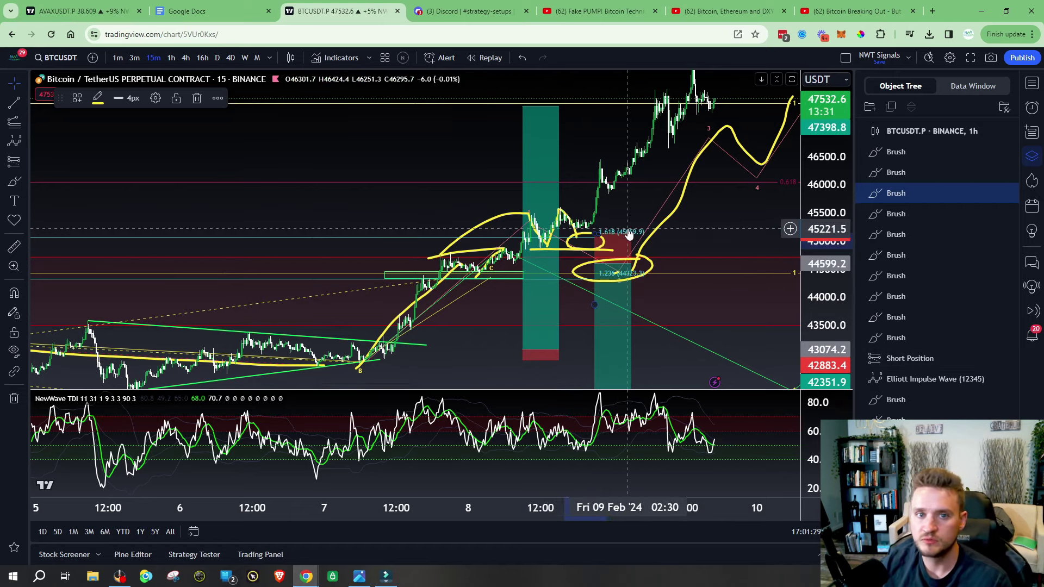
{"action": "left_click_drag", "start_coordinate": [813, 139], "coordinate": [812, 200]}
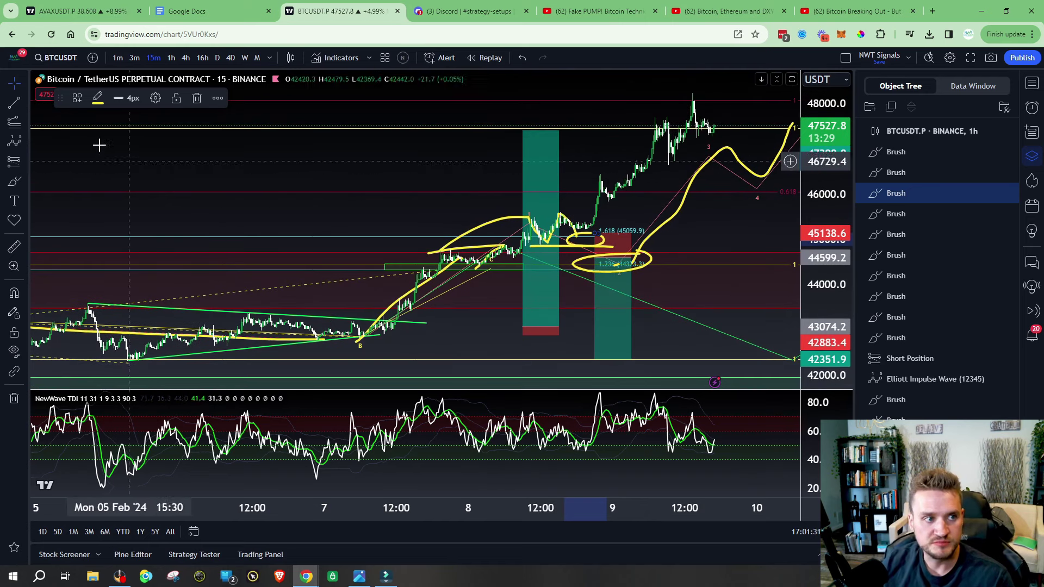
{"action": "left_click", "coordinate": [24, 83]}
{"action": "left_click", "coordinate": [40, 90]}
{"action": "left_click_drag", "start_coordinate": [621, 216], "coordinate": [570, 216]}
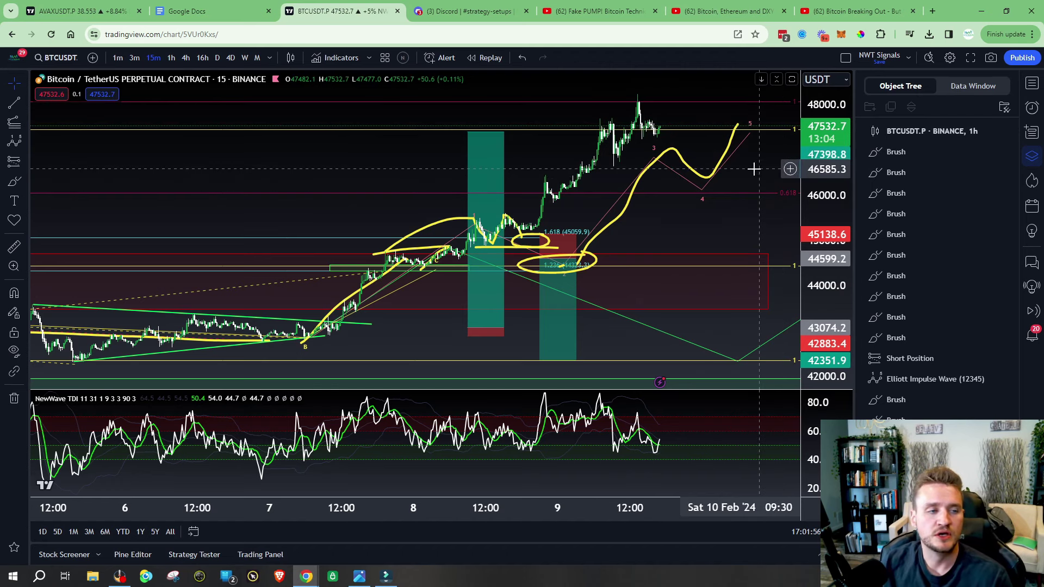
- Delete the short position and switch the chart to the 4h timeframe
{"action": "left_click", "coordinate": [567, 257]}
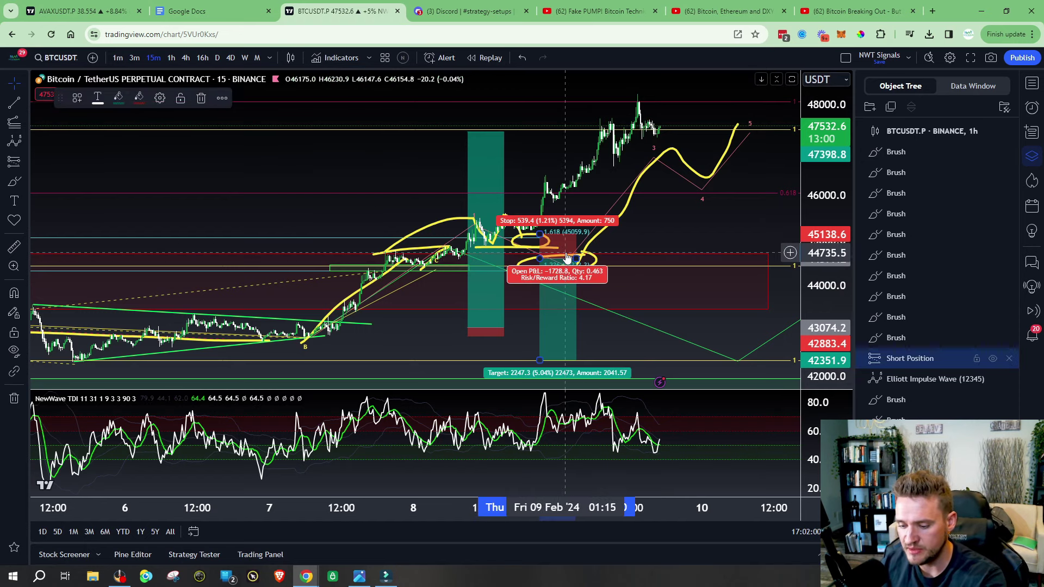
{"action": "key", "text": "Delete"}
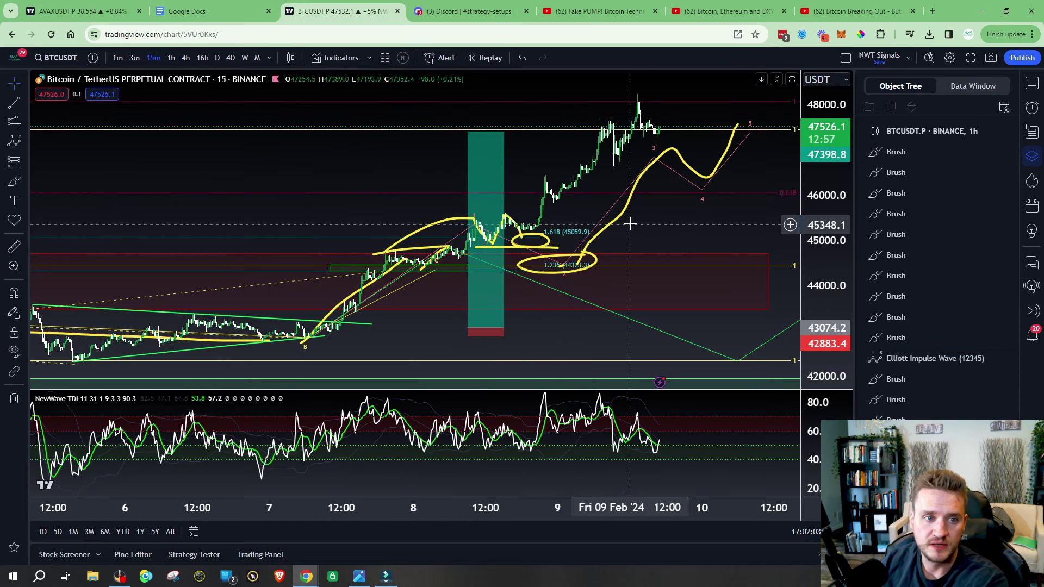
{"action": "scroll", "coordinate": [629, 224], "scroll_direction": "down", "scroll_amount": 3}
{"action": "scroll", "coordinate": [833, 187], "scroll_direction": "down", "scroll_amount": 1}
{"action": "left_click", "coordinate": [185, 58]}
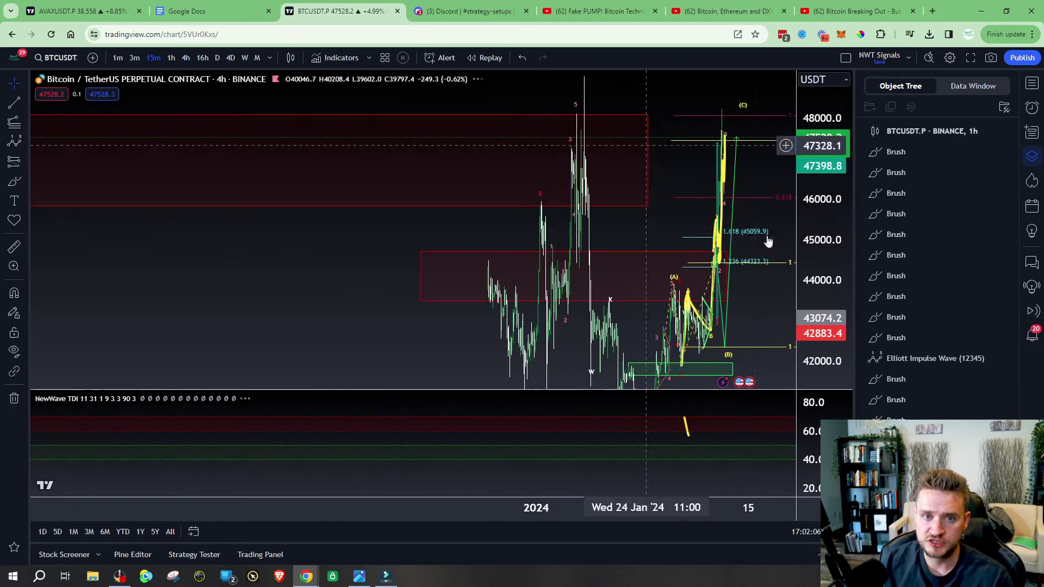
- Examine the 4h chart around the long position and the latest rally toward the Fibonacci level near 48,000
{"action": "left_click_drag", "start_coordinate": [816, 118], "coordinate": [823, 321]}
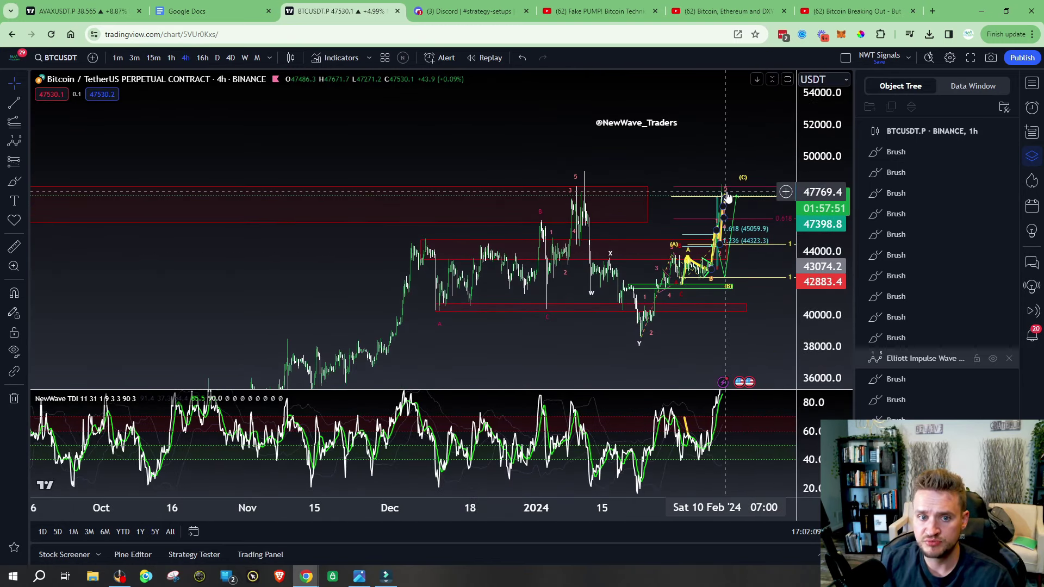
{"action": "left_click_drag", "start_coordinate": [720, 131], "coordinate": [524, 160]}
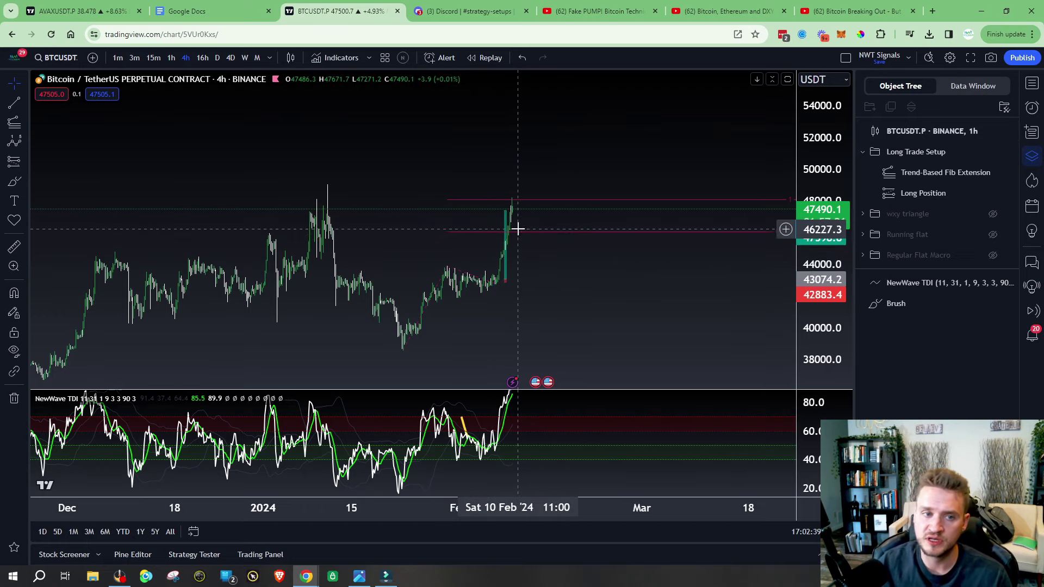
{"action": "left_click_drag", "start_coordinate": [588, 283], "coordinate": [697, 294]}
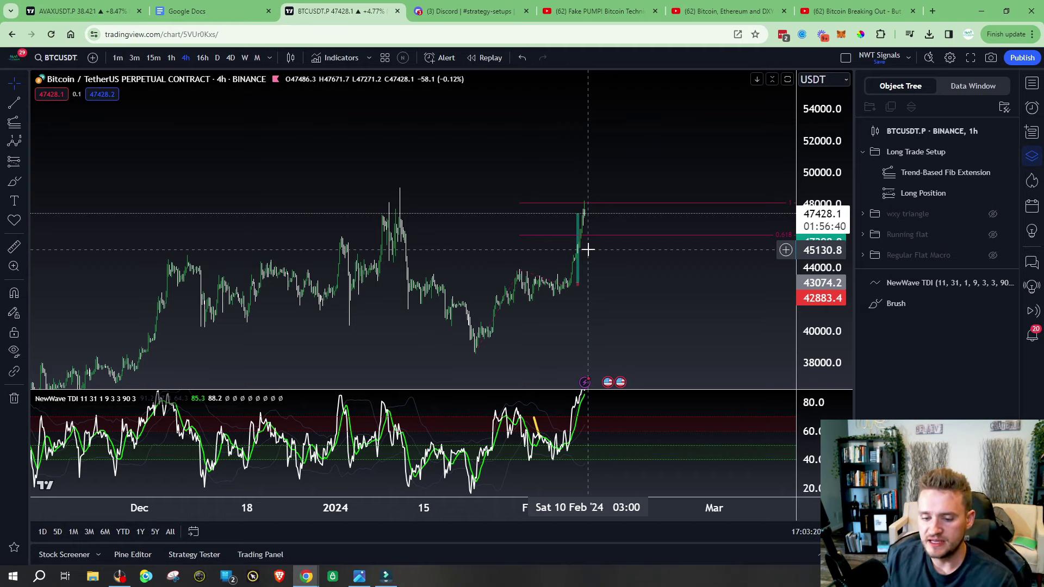
{"action": "left_click", "coordinate": [580, 244]}
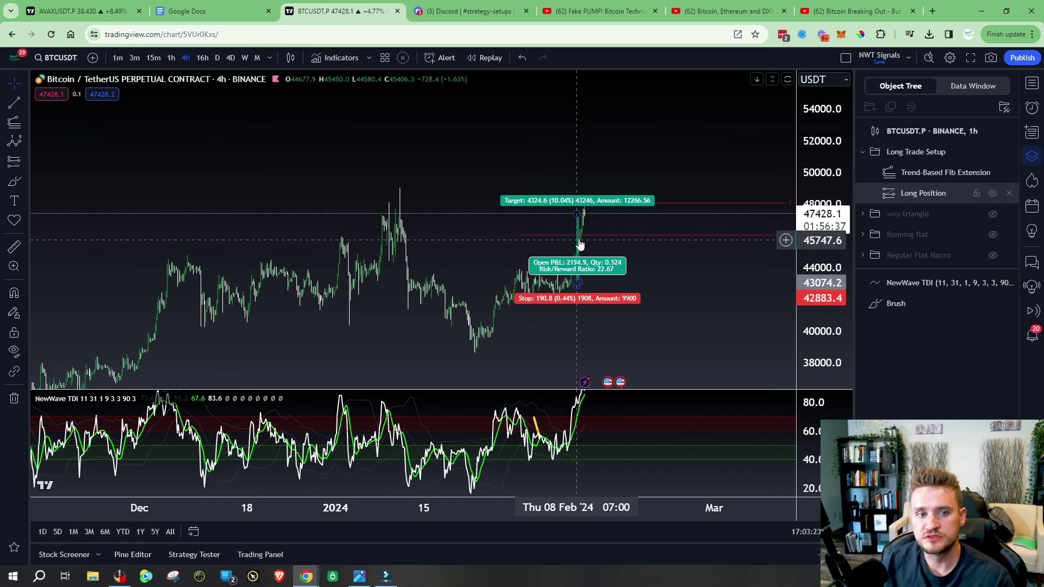
{"action": "left_click", "coordinate": [579, 244]}
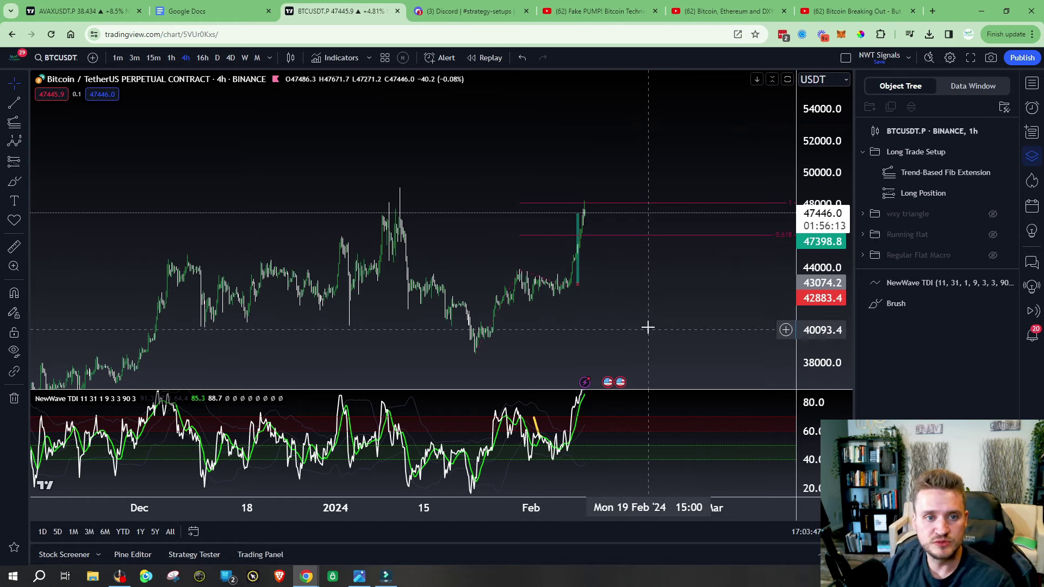
{"action": "left_click_drag", "start_coordinate": [645, 326], "coordinate": [563, 284]}
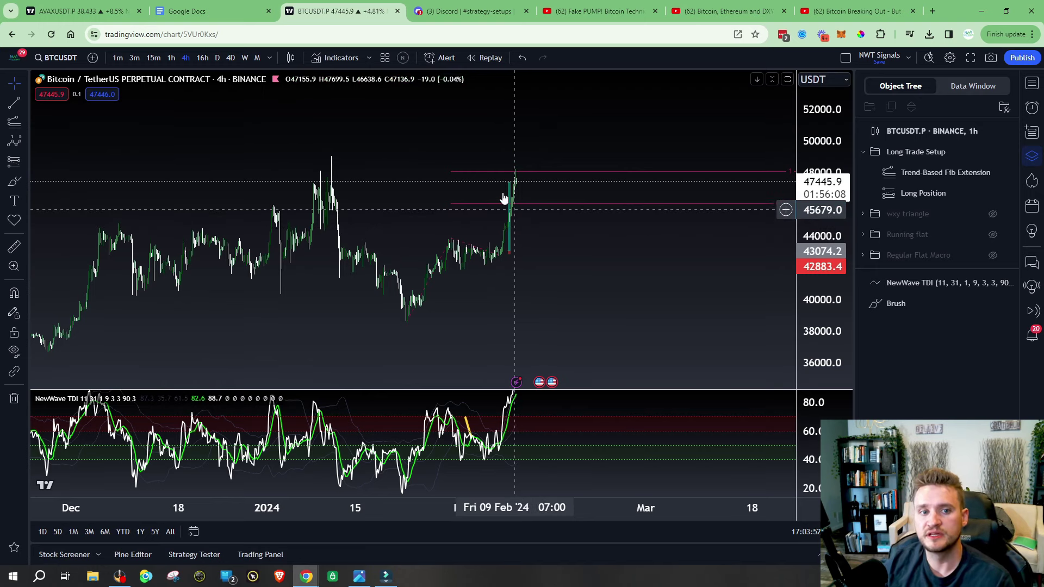
- Draw an Elliott Correction Wave (ABC) from the January 23 low near 38,722.7 through 43,828.6 and 42,115.2 to the latest high near 47,975
{"action": "left_click", "coordinate": [511, 226]}
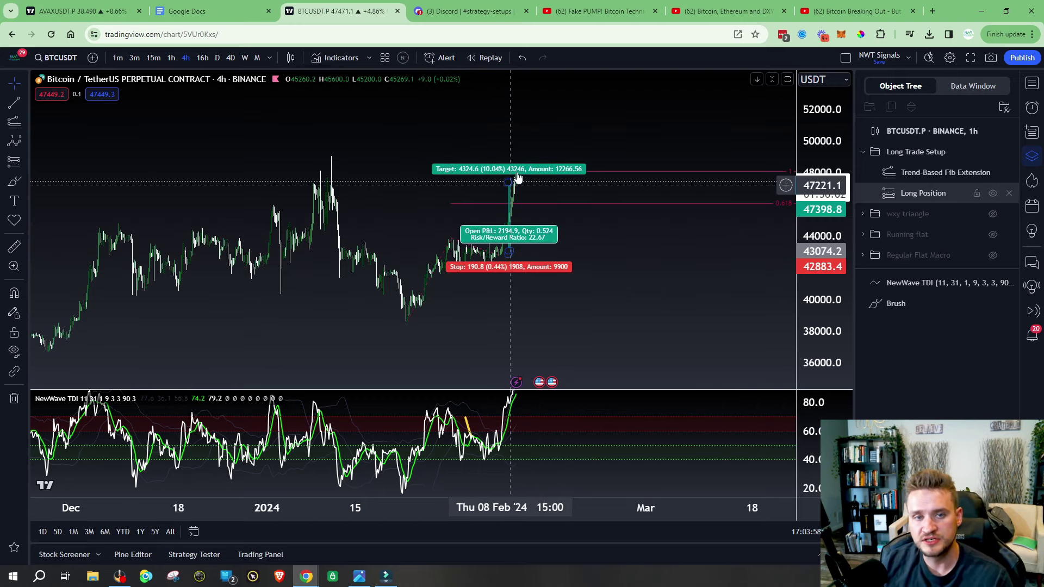
{"action": "left_click_drag", "start_coordinate": [534, 227], "coordinate": [577, 226]}
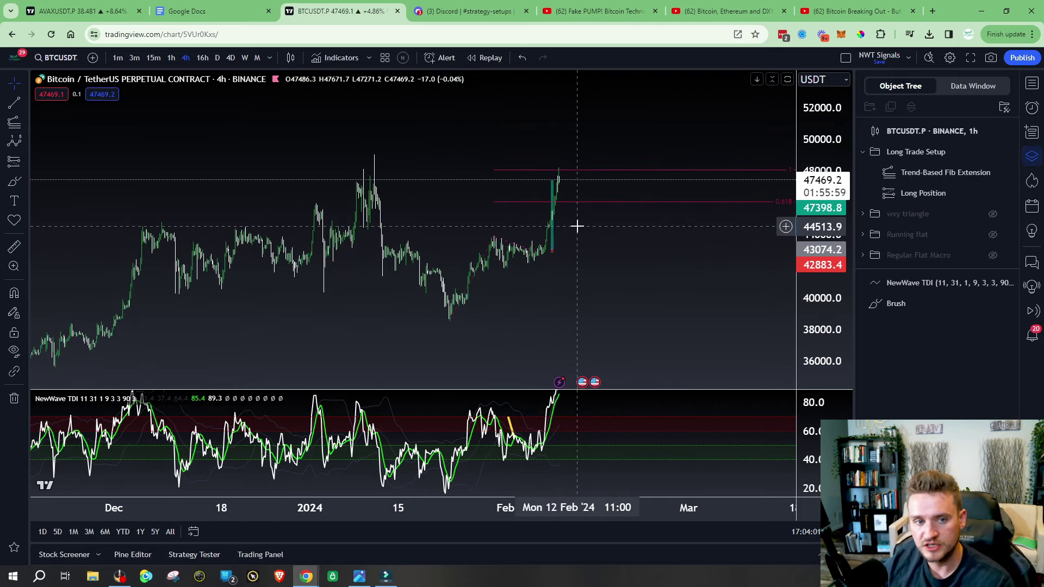
{"action": "left_click", "coordinate": [25, 144]}
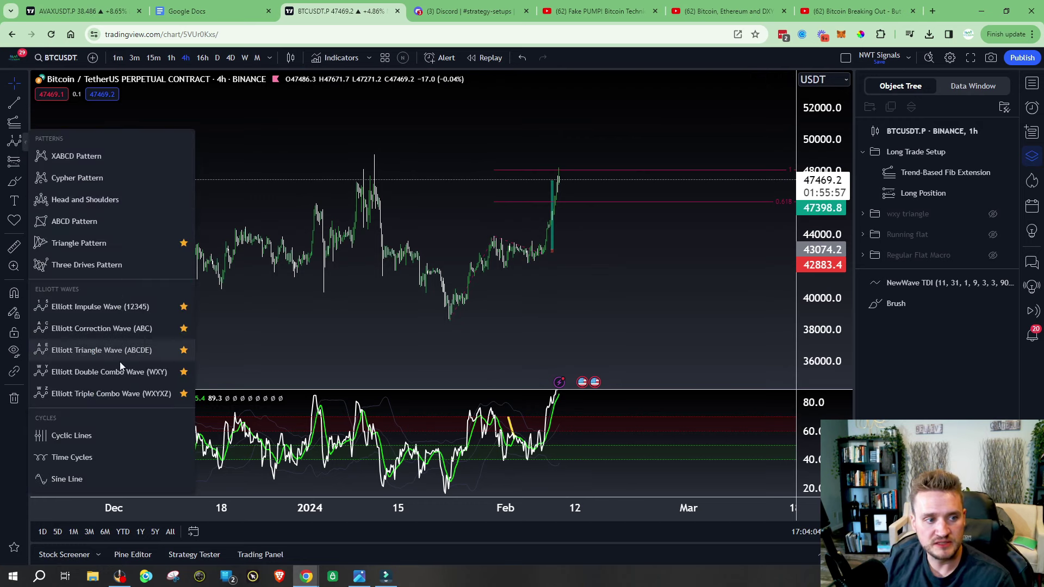
{"action": "left_click", "coordinate": [127, 332]}
{"action": "left_click", "coordinate": [453, 318]}
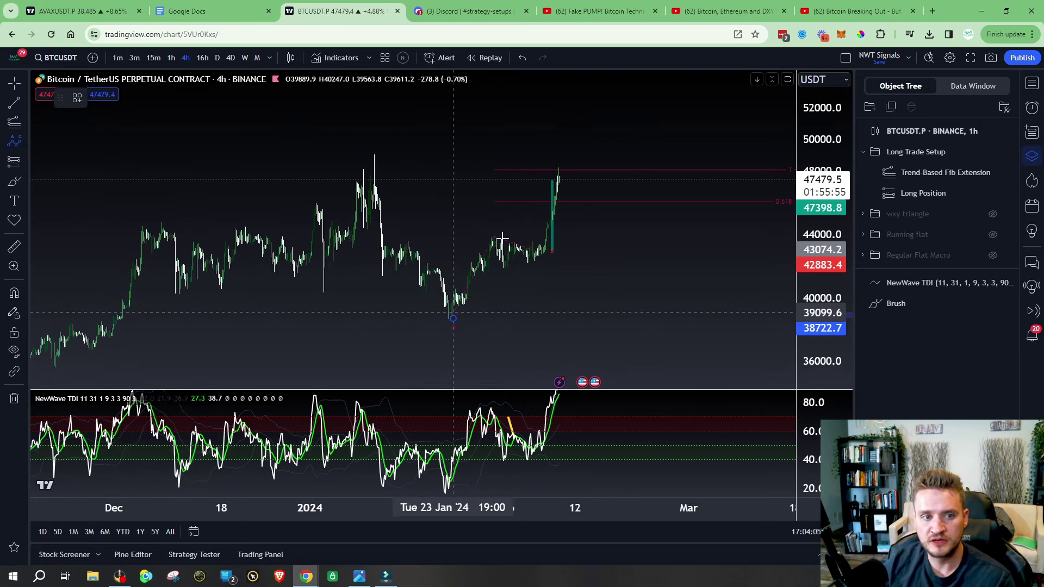
{"action": "left_click", "coordinate": [494, 238]}
{"action": "left_click", "coordinate": [535, 264]}
{"action": "left_click", "coordinate": [563, 171]}
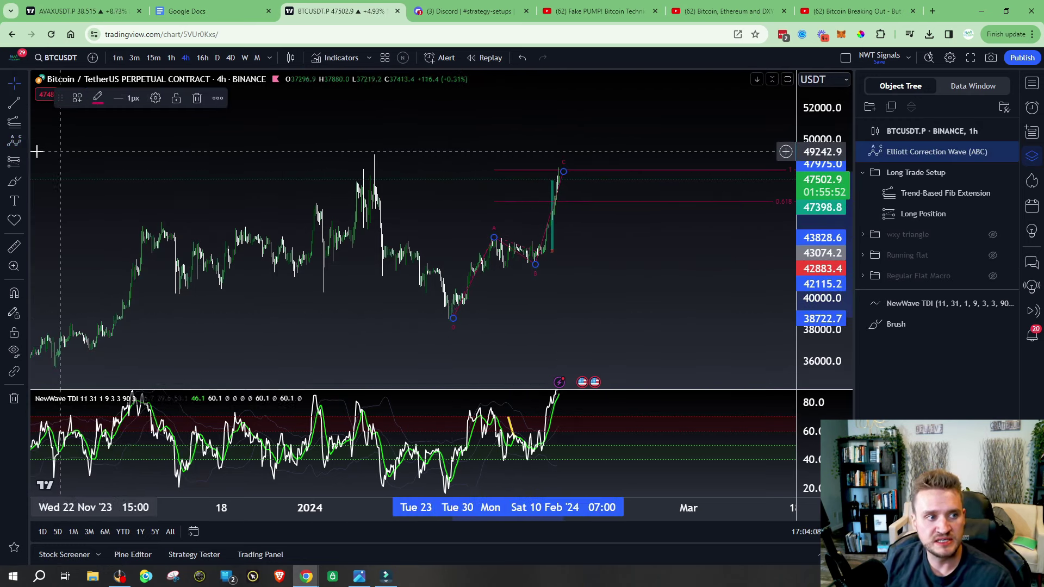
- Draw a larger ABC correction from the January 11 high at 48,728.9, with A at 38,894.0, B at 48,351.9 and C projected to 38,448.5
{"action": "left_click", "coordinate": [14, 141]}
{"action": "left_click", "coordinate": [374, 160]}
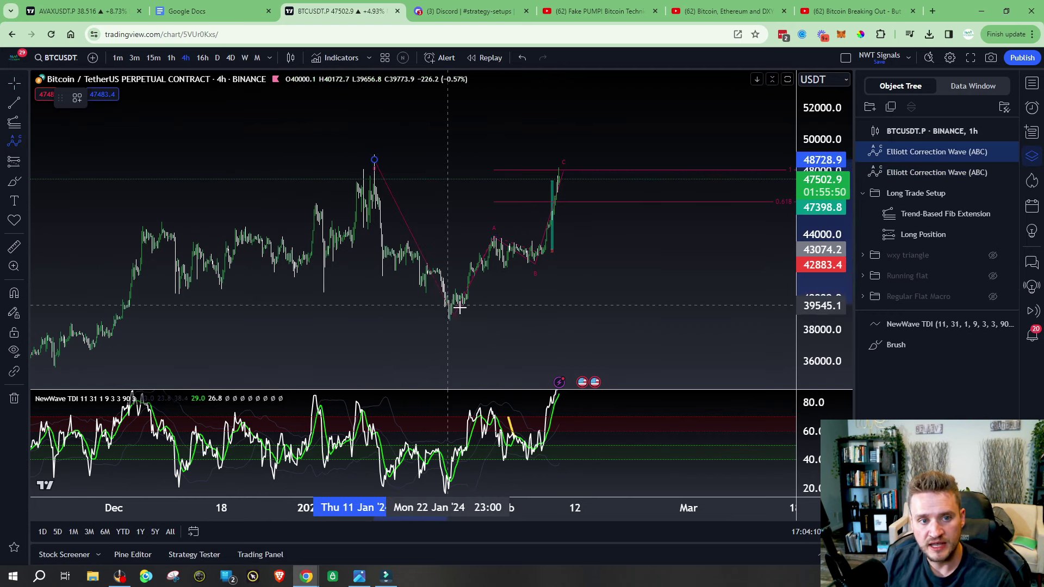
{"action": "left_click", "coordinate": [671, 322]}
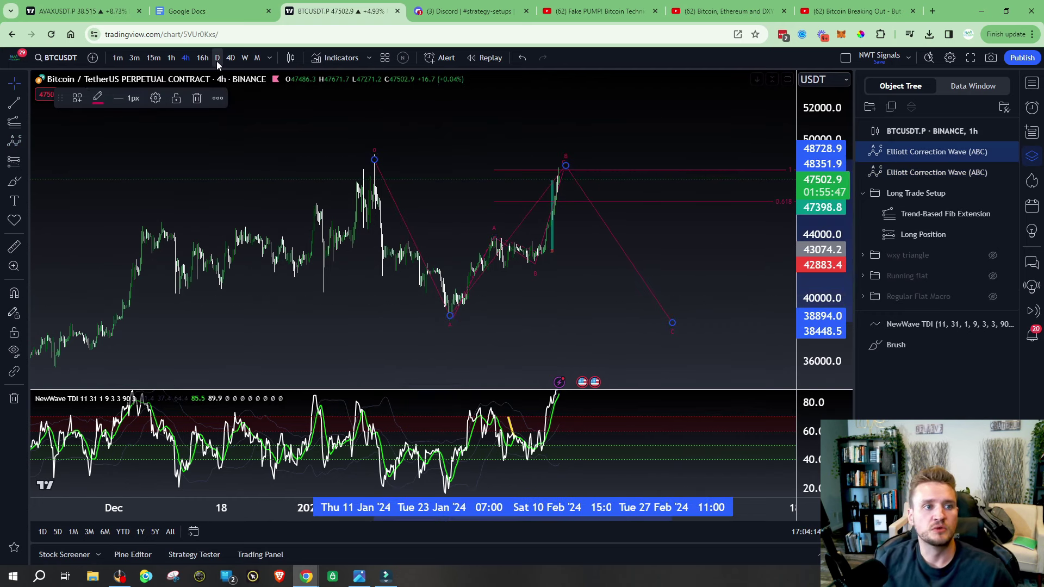
- On the 1D chart, brush over the September–January rise and the January drop, and sketch a projected rally to almost 70,000
{"action": "left_click", "coordinate": [217, 58]}
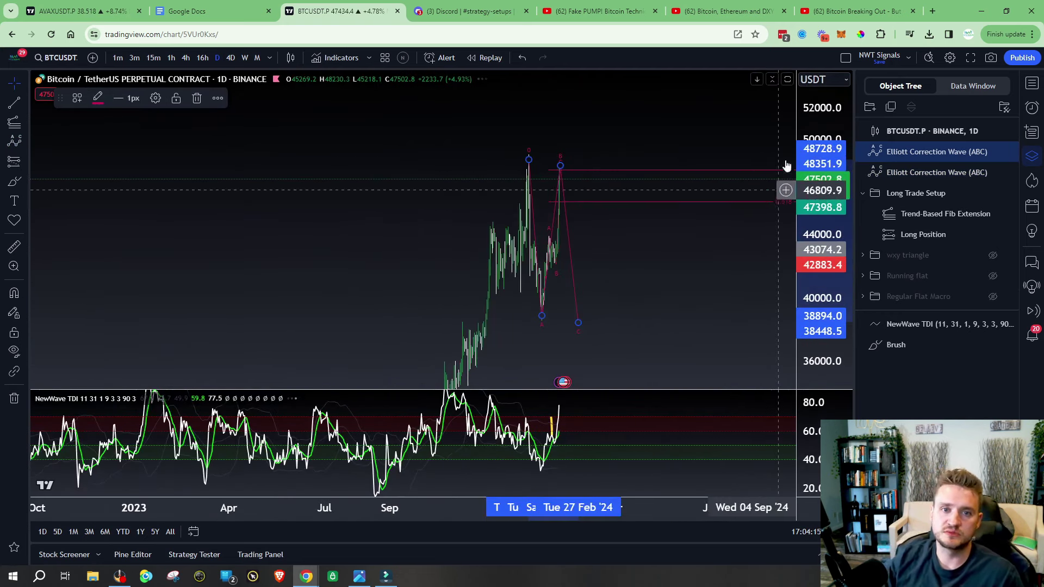
{"action": "left_click_drag", "start_coordinate": [818, 166], "coordinate": [818, 375]}
{"action": "left_click_drag", "start_coordinate": [608, 342], "coordinate": [681, 338]}
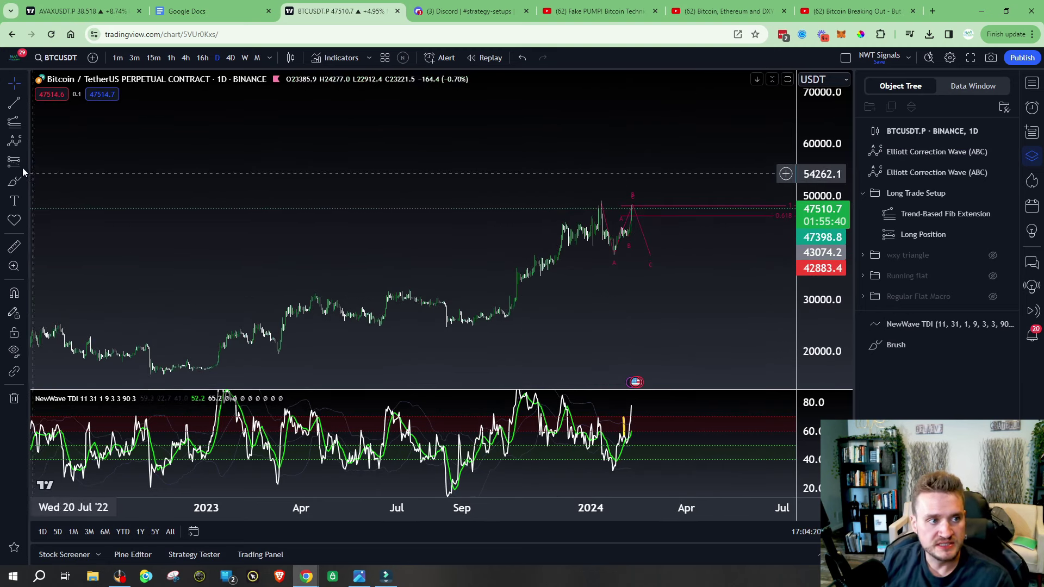
{"action": "left_click", "coordinate": [14, 182]}
{"action": "left_click_drag", "start_coordinate": [466, 324], "coordinate": [592, 204]}
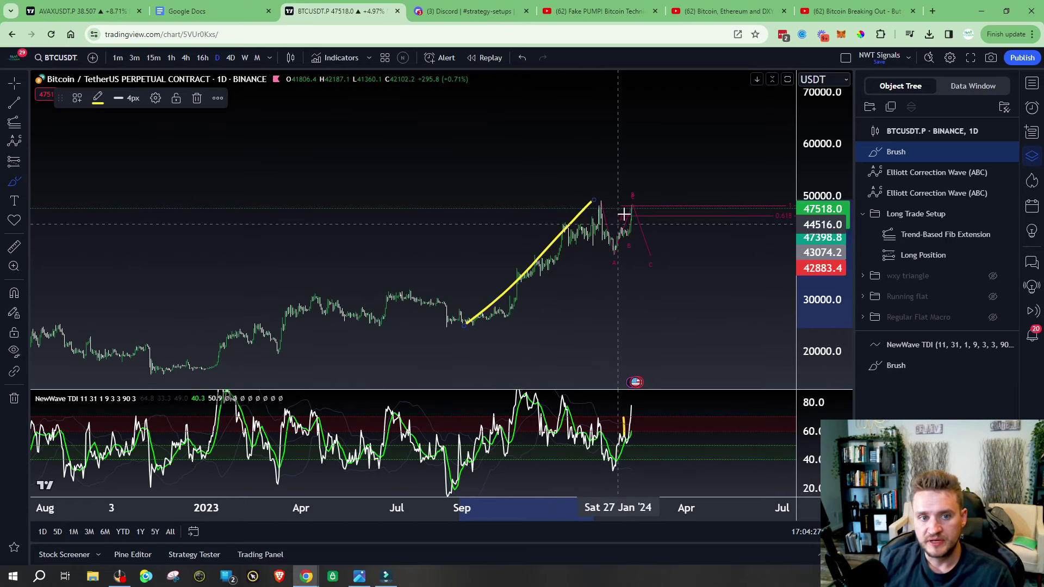
{"action": "left_click_drag", "start_coordinate": [599, 204], "coordinate": [611, 251]}
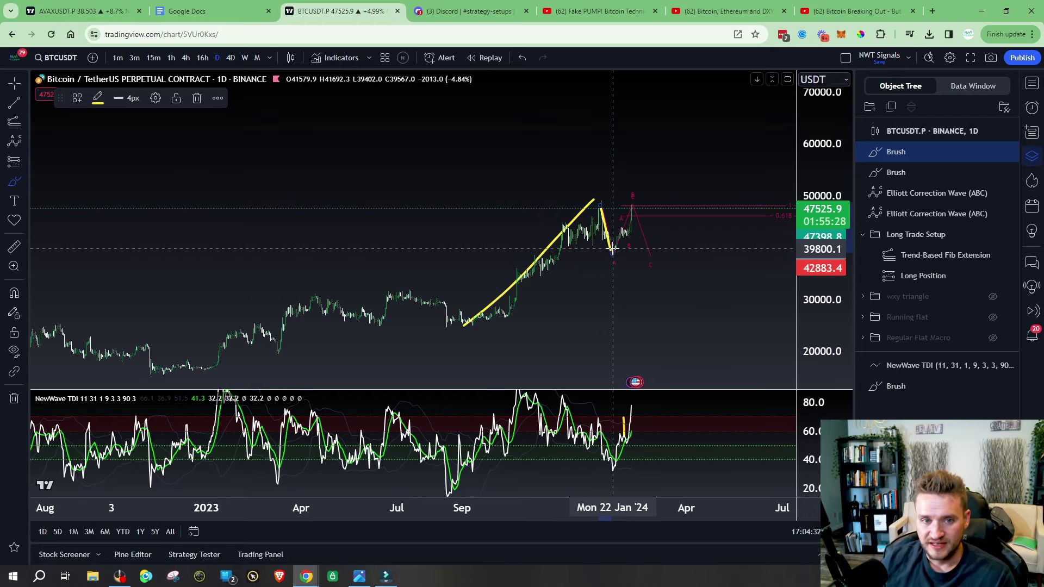
{"action": "left_click_drag", "start_coordinate": [619, 248], "coordinate": [684, 103]}
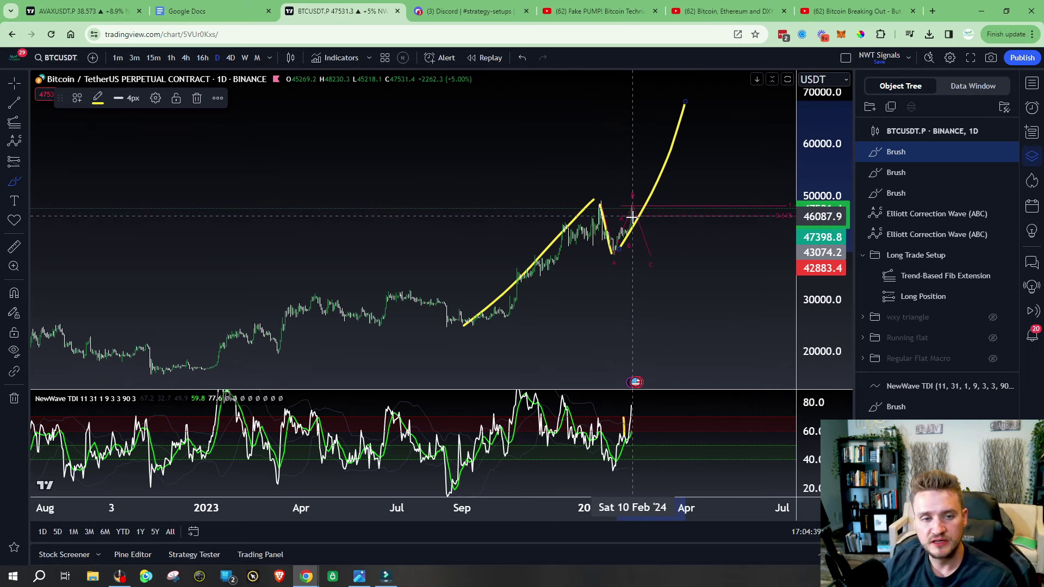
- Draw an Elliott Impulse Wave from 15,801.7 through 31,521.2, 24,395.0, 48,183.9 and 39,276.2, with wave 5 projected to about 53,200
{"action": "left_click", "coordinate": [25, 141]}
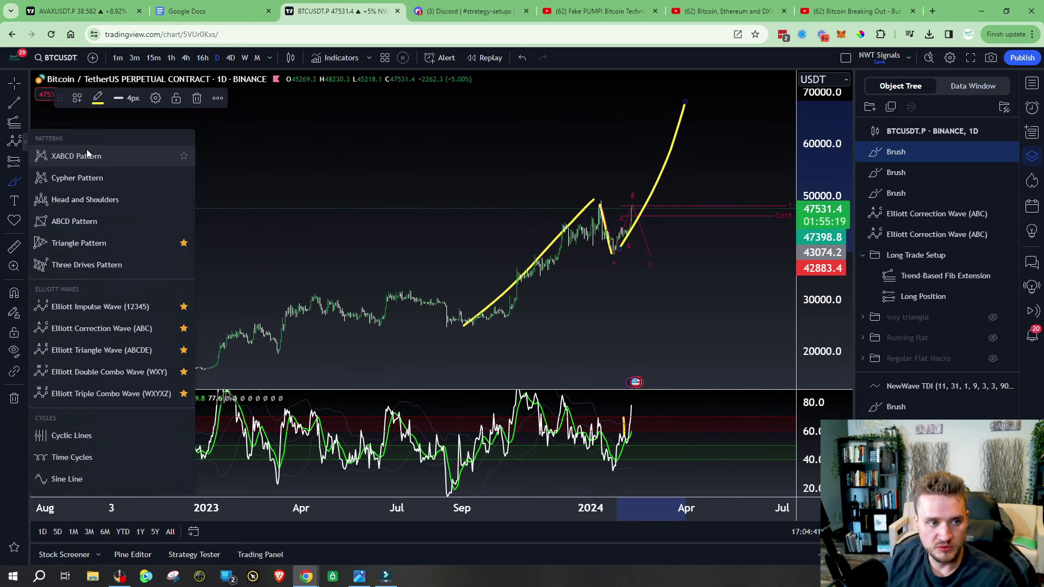
{"action": "left_click", "coordinate": [101, 306]}
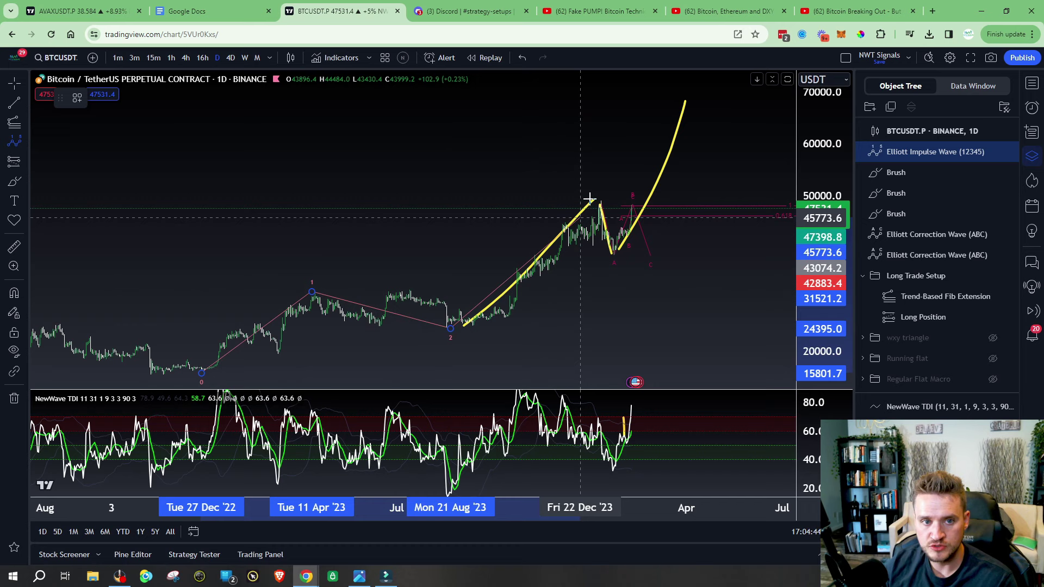
{"action": "left_click", "coordinate": [597, 204]}
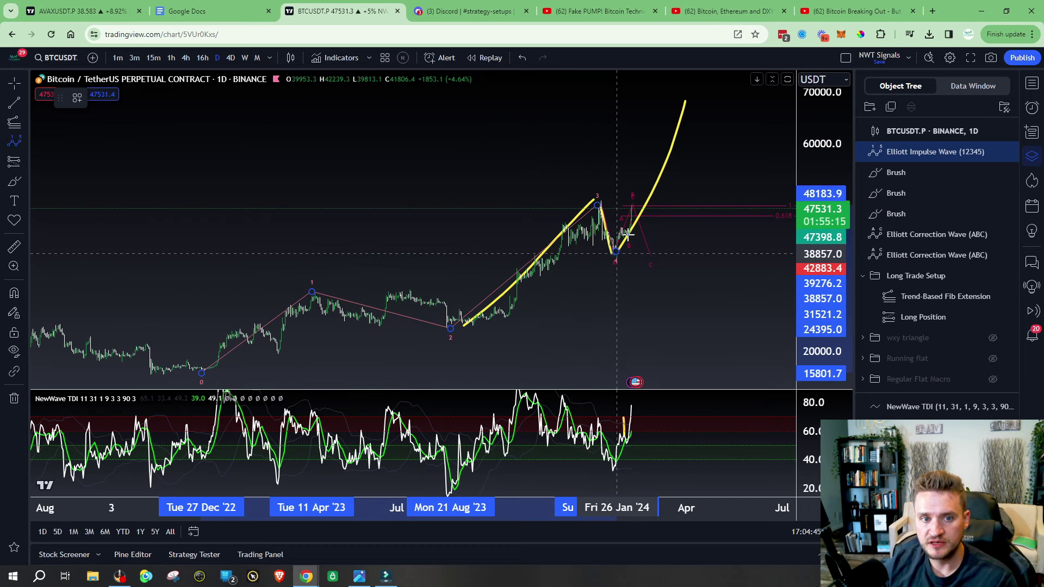
{"action": "left_click", "coordinate": [616, 252]}
{"action": "left_click", "coordinate": [646, 182]}
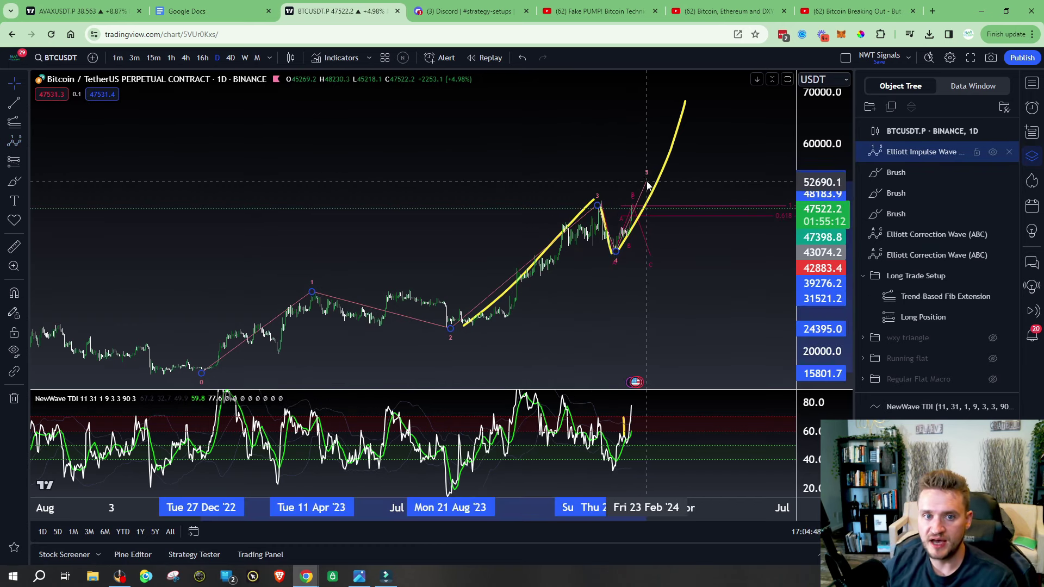
- Delete the Elliott Impulse Wave that labels the January high as wave 3
{"action": "scroll", "coordinate": [723, 303], "scroll_direction": "up", "scroll_amount": 5}
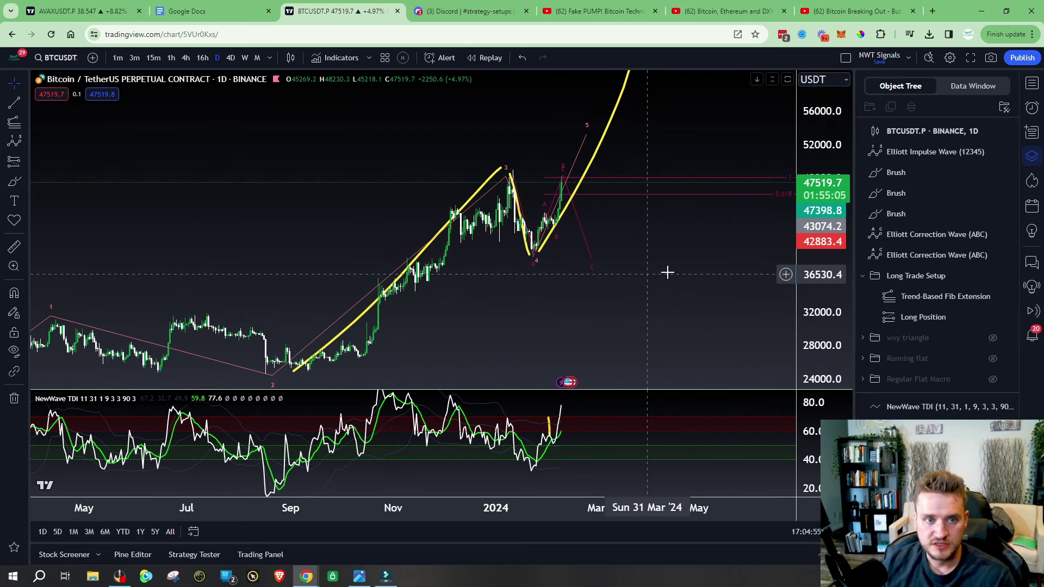
{"action": "left_click_drag", "start_coordinate": [681, 268], "coordinate": [694, 290]}
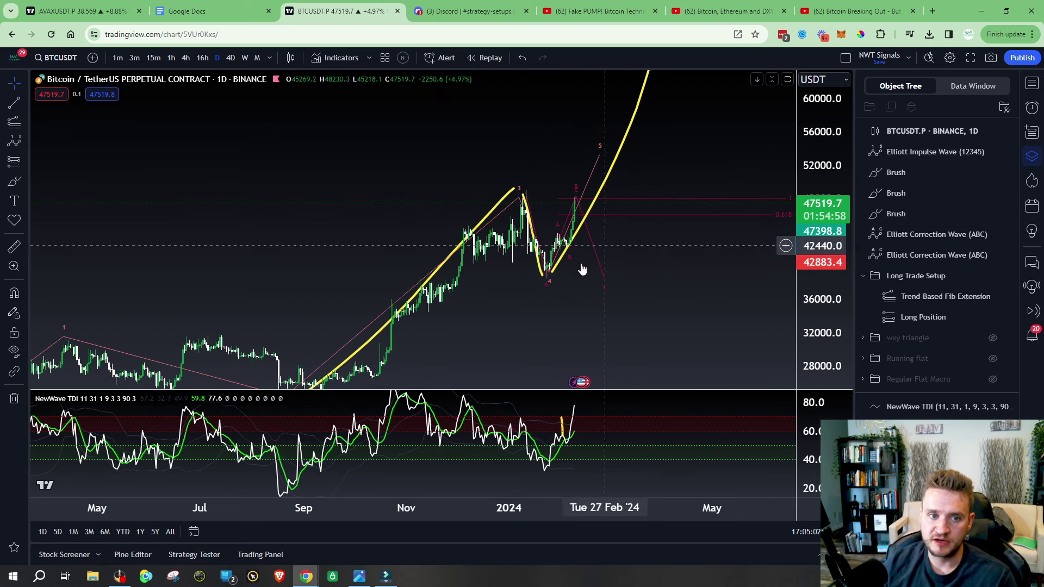
{"action": "left_click_drag", "start_coordinate": [644, 276], "coordinate": [670, 247]}
{"action": "left_click", "coordinate": [537, 174]}
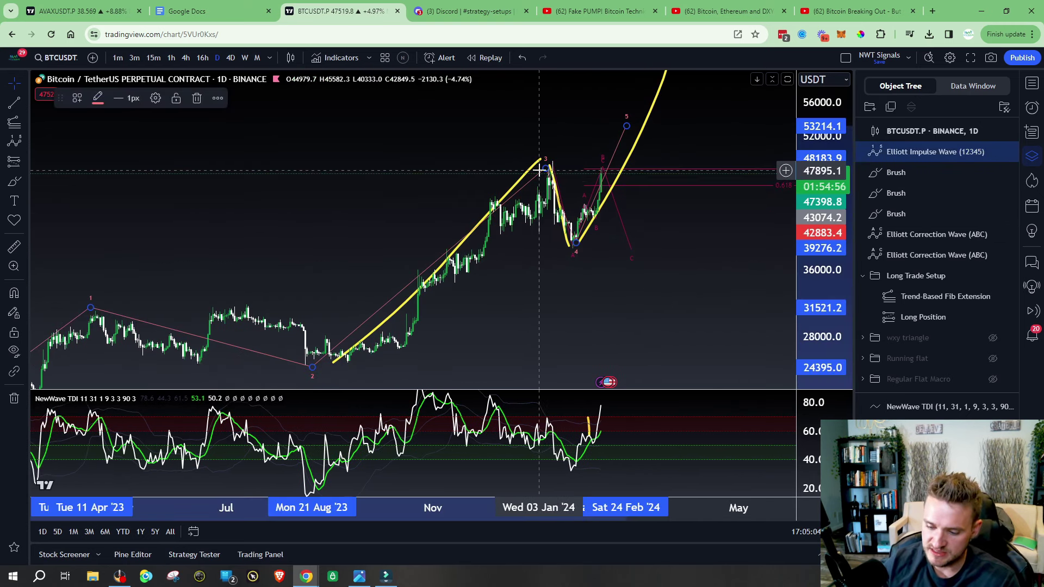
{"action": "key", "text": "Delete"}
{"action": "key", "text": "Delete"}
- Draw an Elliott Impulse Wave from 24,061.7 with wave 1 at 49,583.5, wave 2 at 37,959.1 and waves 3 to 5 projected toward 60,000
{"action": "left_click", "coordinate": [22, 142]}
{"action": "left_click", "coordinate": [76, 305]}
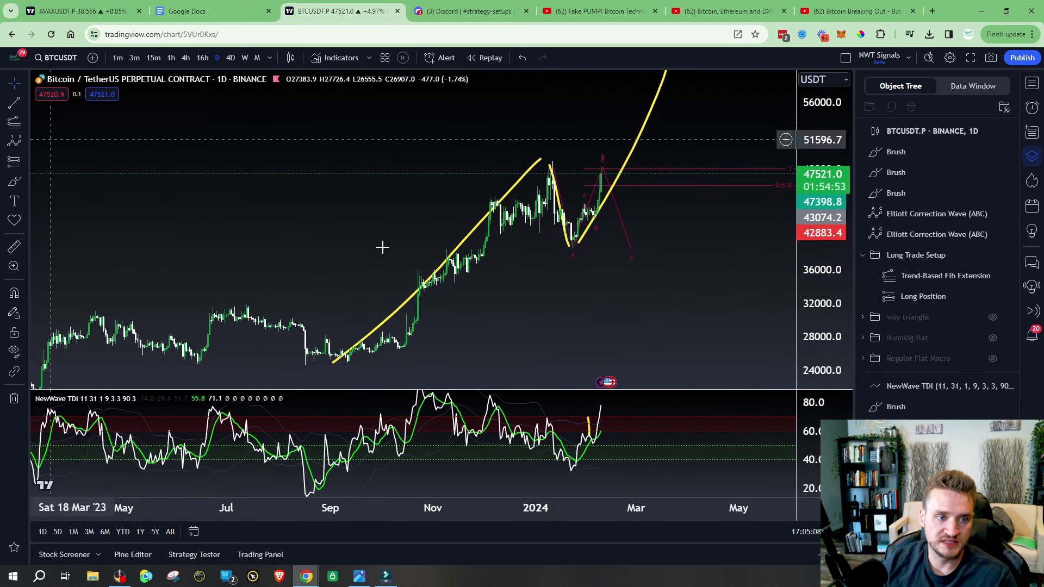
{"action": "left_click", "coordinate": [323, 370]}
{"action": "left_click", "coordinate": [550, 156]}
{"action": "left_click", "coordinate": [631, 254]}
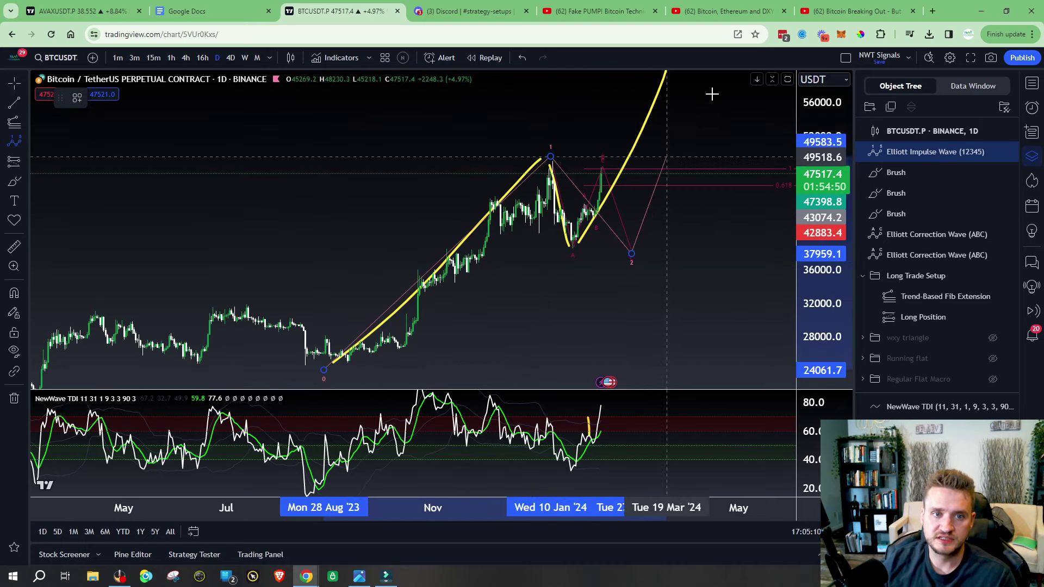
{"action": "left_click", "coordinate": [721, 80]}
{"action": "left_click", "coordinate": [748, 122]}
{"action": "left_click", "coordinate": [747, 85]}
{"action": "left_click_drag", "start_coordinate": [742, 157], "coordinate": [632, 203]}
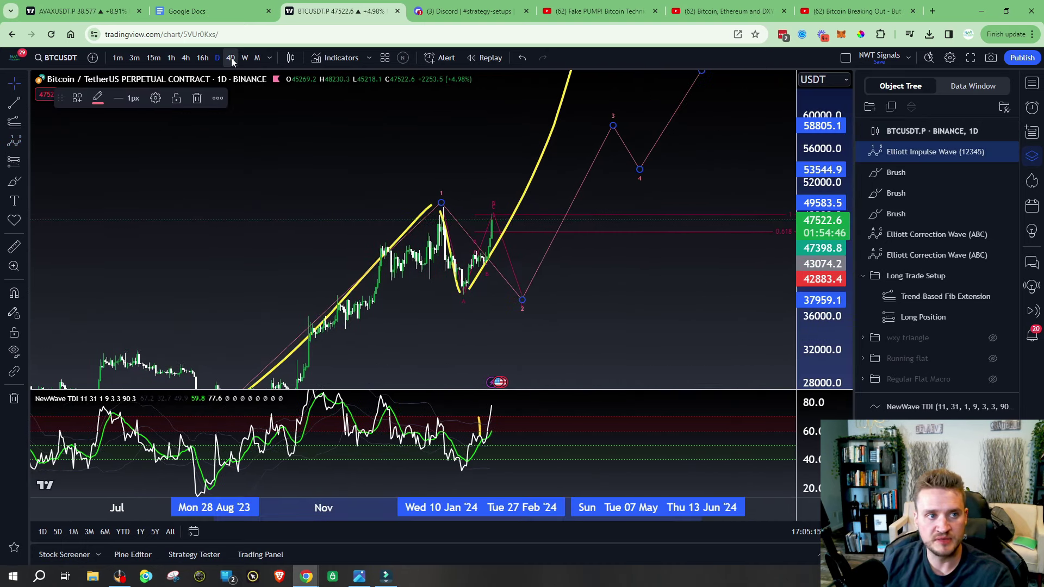
- Switch the chart to the 4D timeframe and delete the brush strokes along the September–January rise and the projected rally
{"action": "left_click", "coordinate": [230, 57]}
{"action": "left_click", "coordinate": [630, 186]}
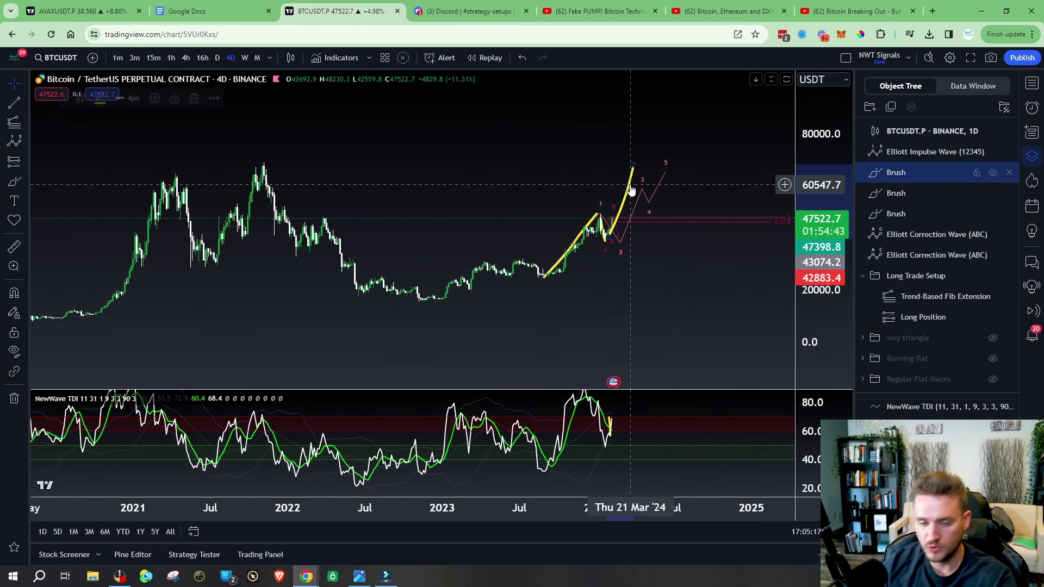
{"action": "key", "text": "Delete"}
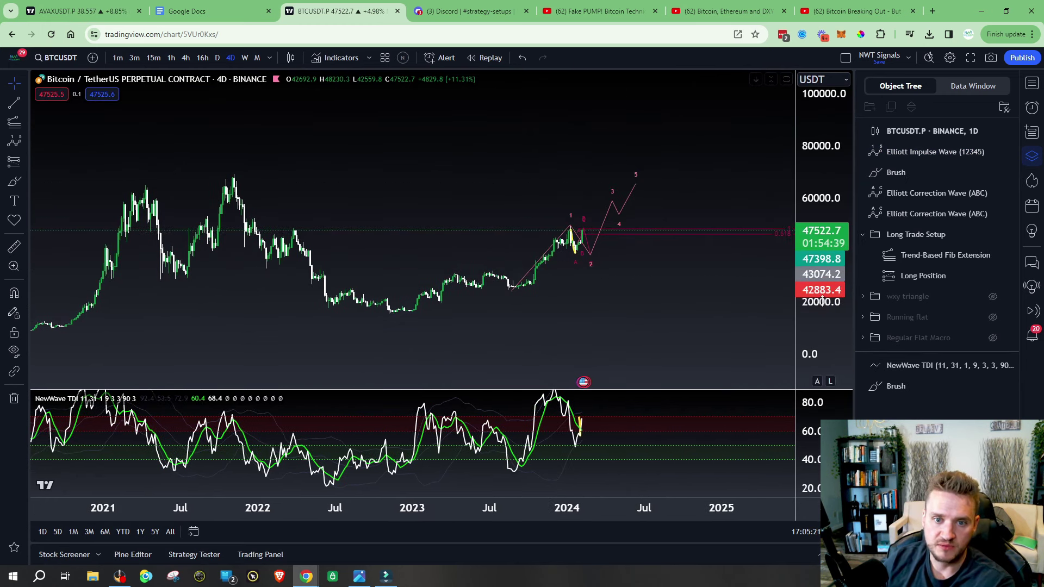
- Draw a larger Elliott Impulse Wave from 15,521.0 through 31,042.0 and 24,143.8, with waves 3 to 5 projected up to about 85,000
{"action": "left_click_drag", "start_coordinate": [820, 303], "coordinate": [820, 239]}
{"action": "left_click", "coordinate": [399, 350]}
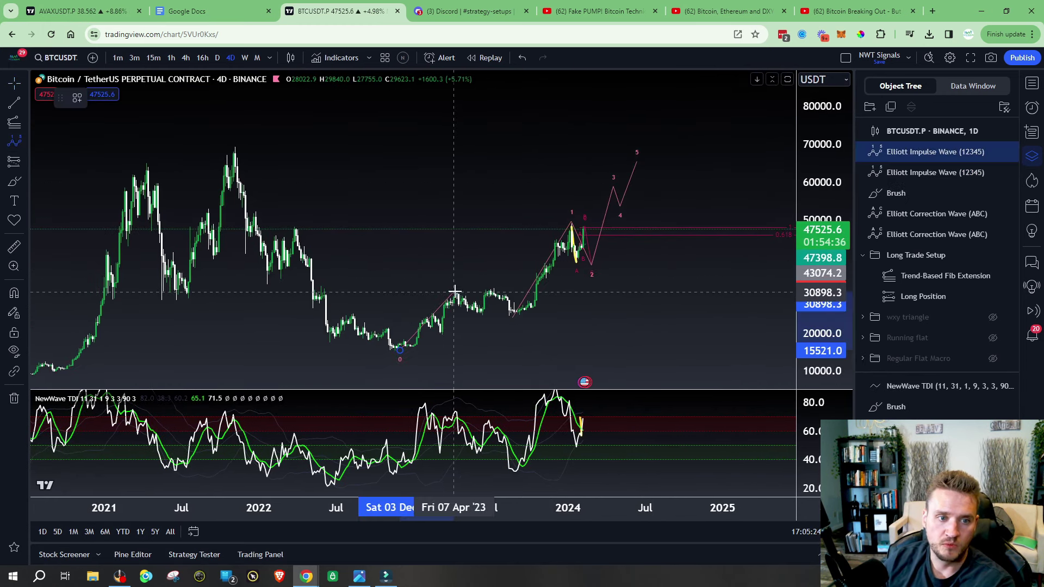
{"action": "left_click", "coordinate": [454, 292]}
{"action": "left_click", "coordinate": [512, 317]}
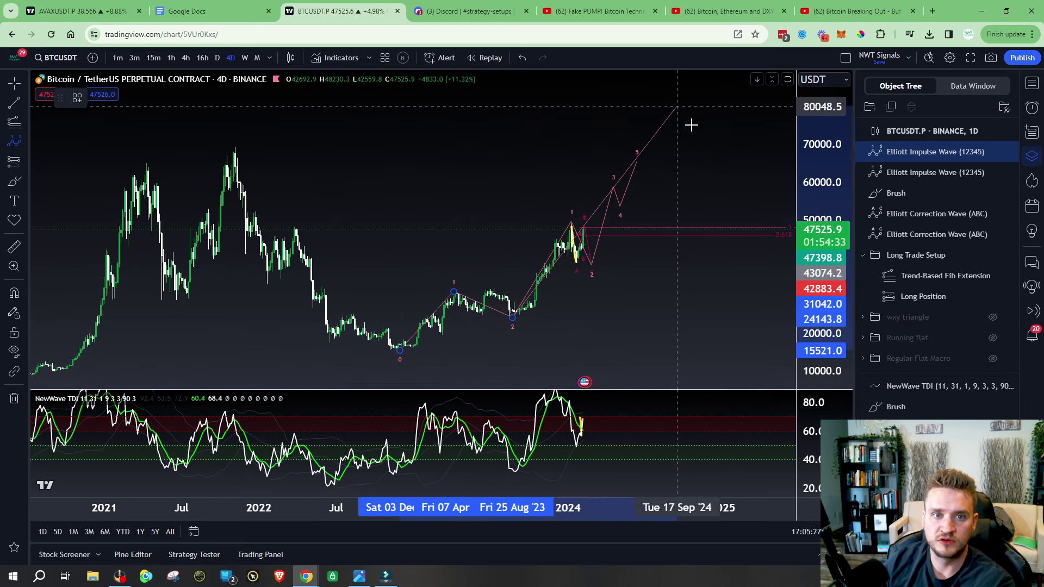
{"action": "left_click", "coordinate": [695, 96]}
{"action": "left_click", "coordinate": [744, 139]}
{"action": "left_click", "coordinate": [751, 88]}
{"action": "left_click_drag", "start_coordinate": [764, 184], "coordinate": [685, 204]}
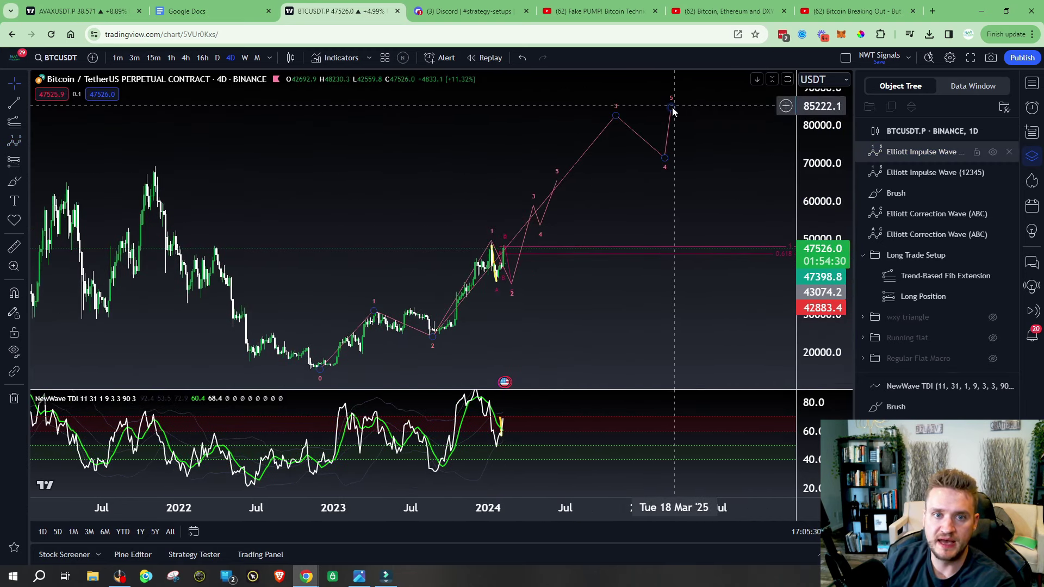
- Raise wave 5 of the larger impulse to about 91,000 and stretch waves 3 to 5 of the inner impulse up to about 83,000
{"action": "left_click_drag", "start_coordinate": [671, 107], "coordinate": [698, 83]}
{"action": "left_click_drag", "start_coordinate": [665, 158], "coordinate": [665, 150]}
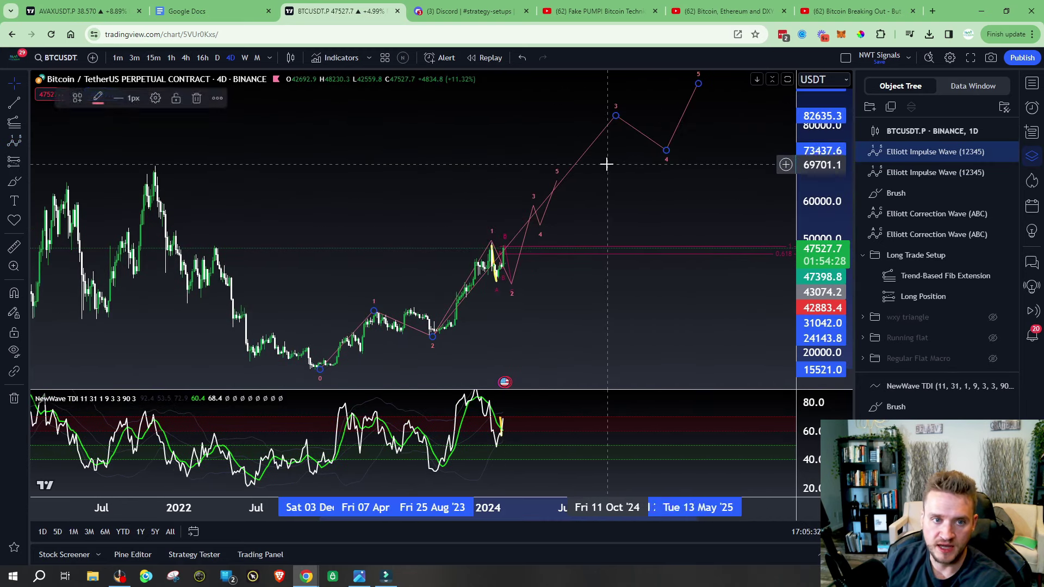
{"action": "left_click_drag", "start_coordinate": [533, 205], "coordinate": [565, 162]}
{"action": "left_click_drag", "start_coordinate": [540, 225], "coordinate": [607, 114]}
{"action": "left_click_drag", "start_coordinate": [587, 172], "coordinate": [574, 149]}
{"action": "left_click", "coordinate": [546, 231]}
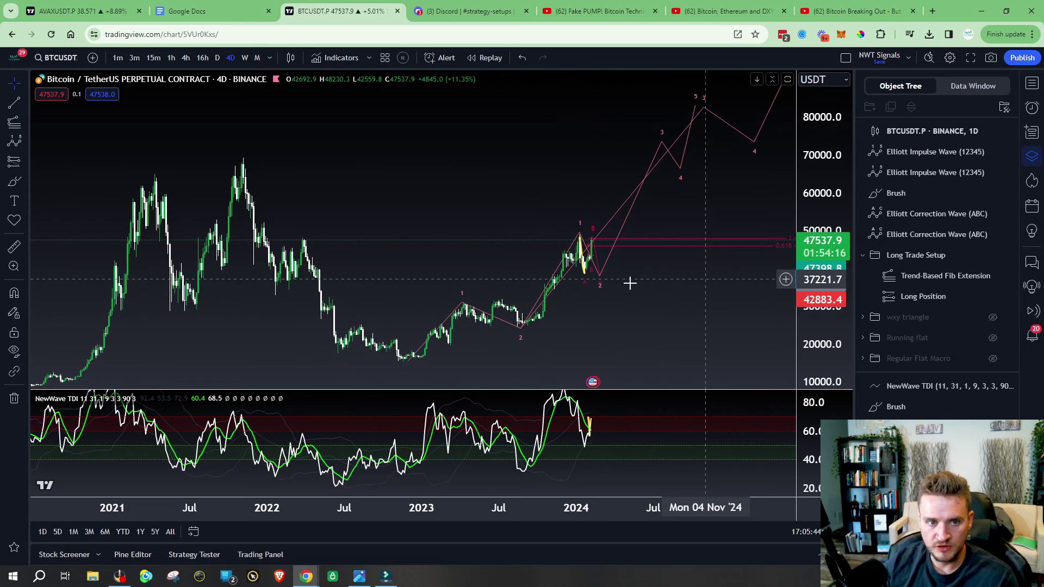
- Brush marks at the Fibonacci levels near the latest high, a drop to wave 2, and an alternative zigzag continuing upward
{"action": "scroll", "coordinate": [601, 272], "scroll_direction": "up", "scroll_amount": 5}
{"action": "left_click_drag", "start_coordinate": [566, 286], "coordinate": [653, 289]}
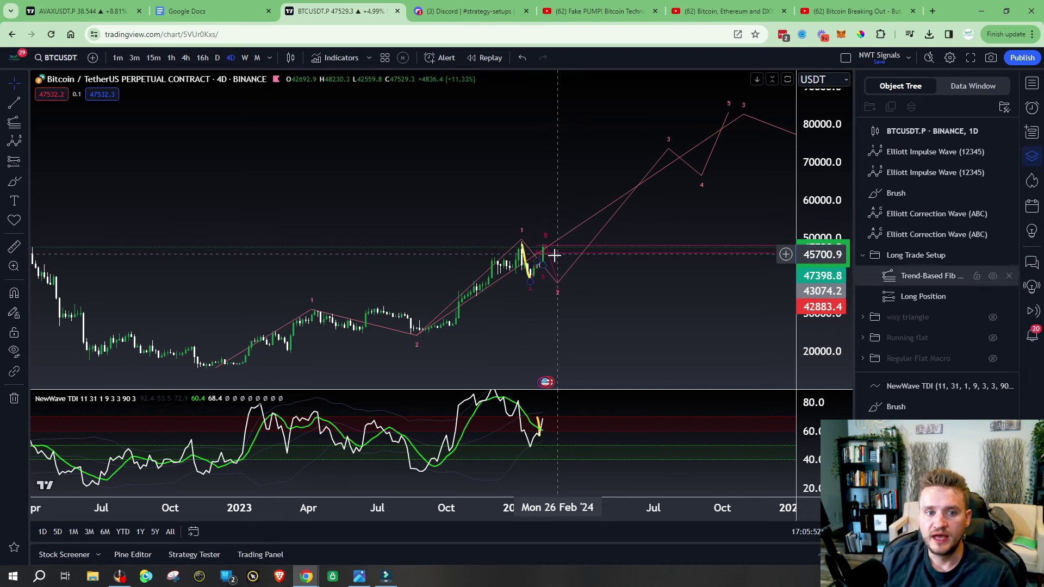
{"action": "left_click", "coordinate": [14, 182]}
{"action": "left_click_drag", "start_coordinate": [542, 245], "coordinate": [549, 251]}
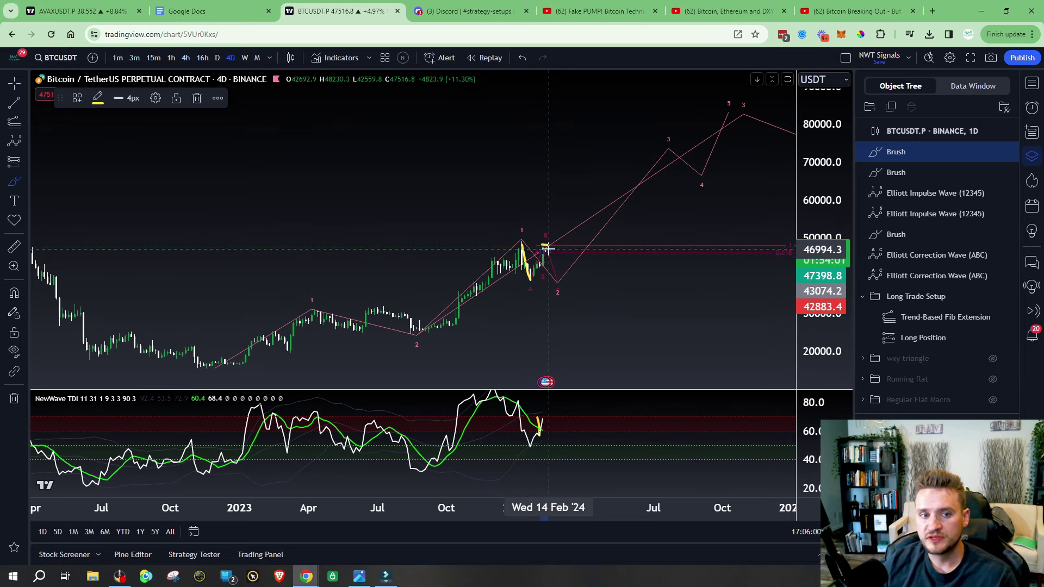
{"action": "left_click_drag", "start_coordinate": [542, 246], "coordinate": [556, 280]}
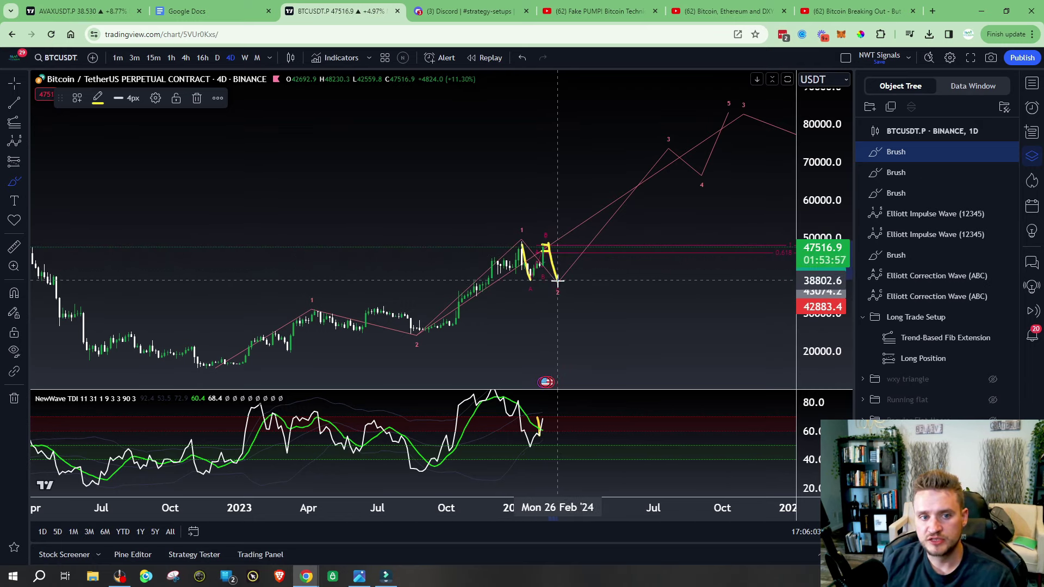
{"action": "left_click", "coordinate": [547, 248]}
{"action": "left_click", "coordinate": [548, 235]}
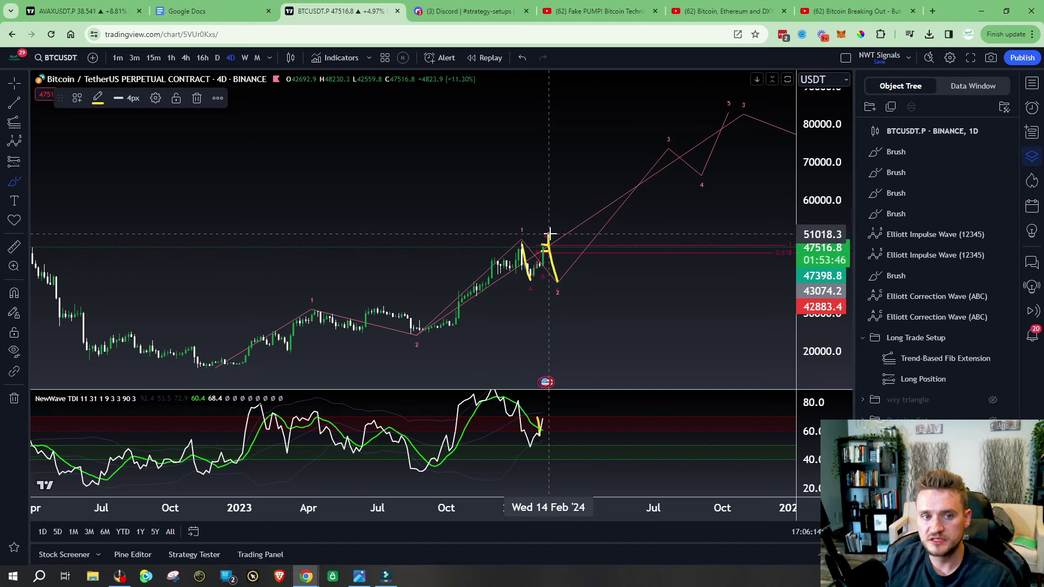
{"action": "left_click_drag", "start_coordinate": [552, 243], "coordinate": [560, 222]}
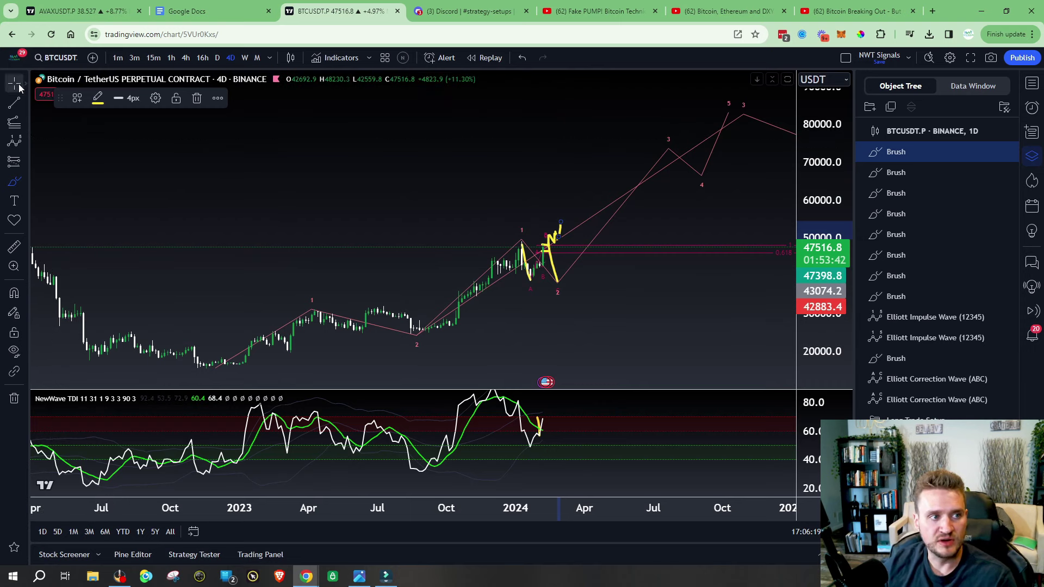
- On the 1D chart, replace the recent brush strokes with nested Elliott Impulse Waves, the smaller one starting at 42,377.5 through 44,595.8 and 43,225.6
{"action": "left_click", "coordinate": [217, 58]}
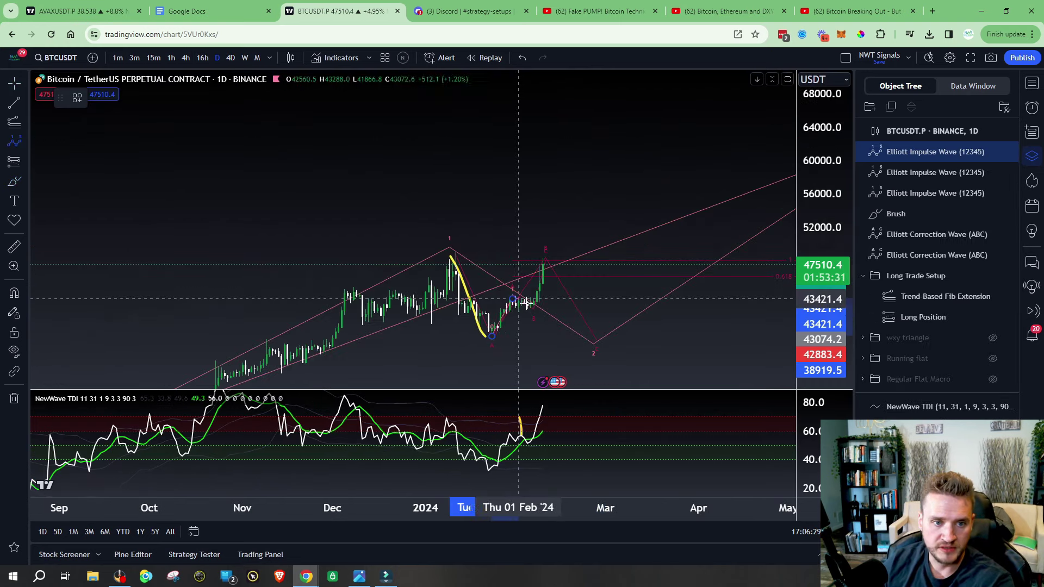
{"action": "left_click", "coordinate": [549, 261]}
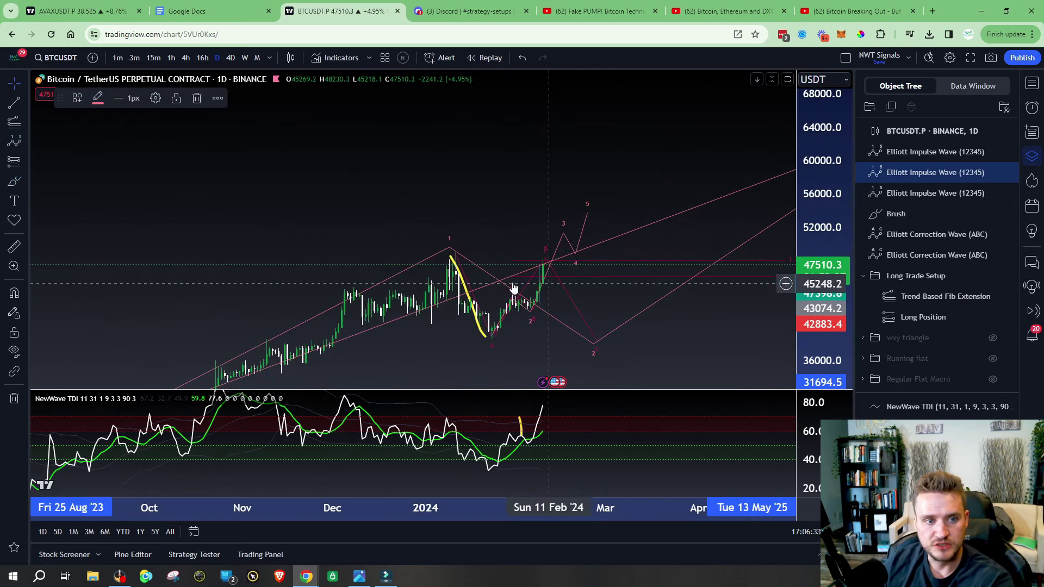
{"action": "left_click", "coordinate": [533, 307]}
{"action": "left_click", "coordinate": [536, 288]}
{"action": "left_click", "coordinate": [540, 300]}
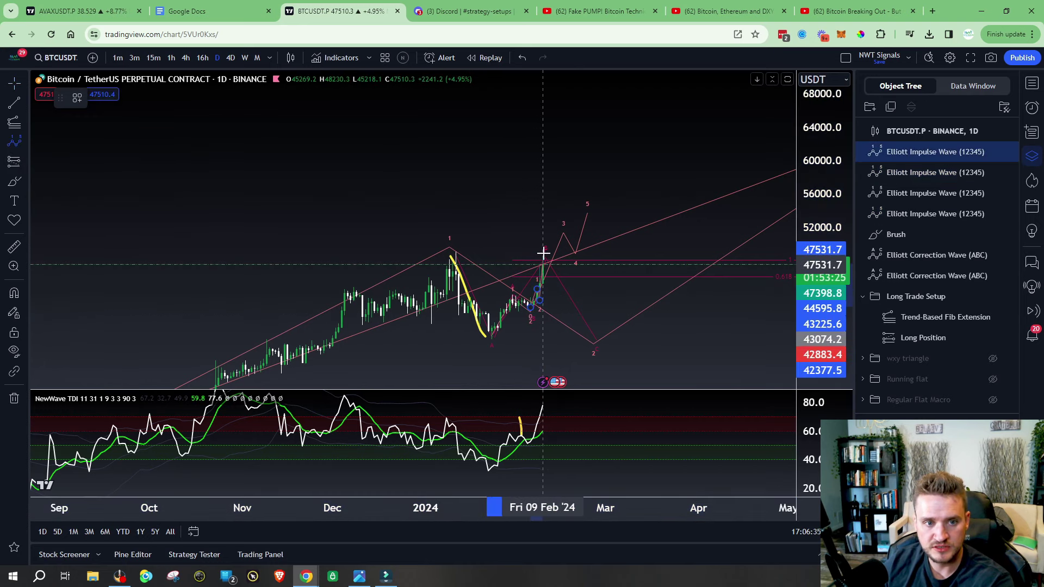
{"action": "left_click", "coordinate": [545, 254]}
{"action": "left_click", "coordinate": [551, 266]}
{"action": "left_click", "coordinate": [560, 234]}
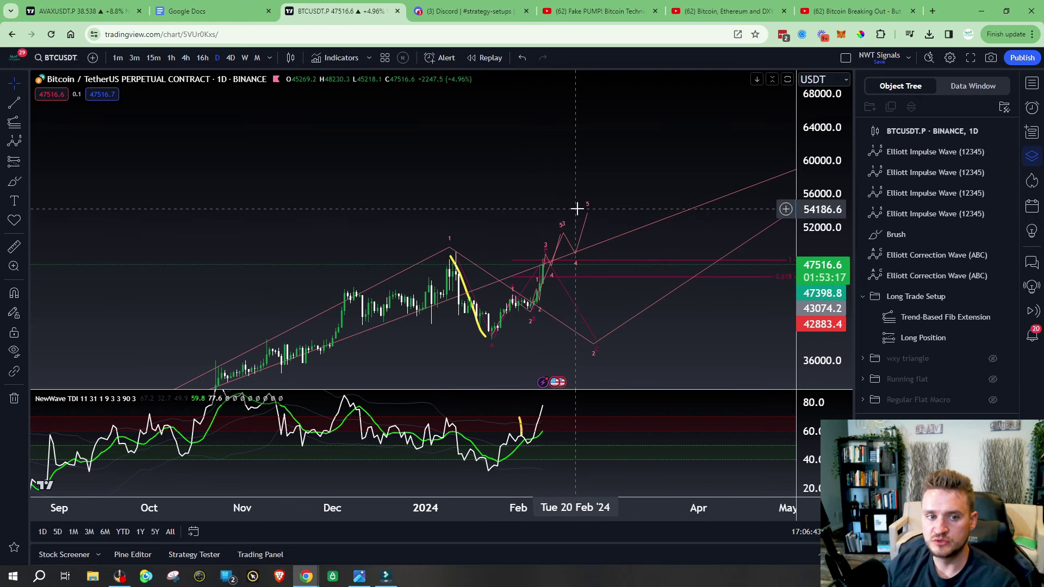
- Brush a circle around the latest high, a horizontal level near 44,000, and drop paths down to that level and to wave 2
{"action": "left_click", "coordinate": [14, 181]}
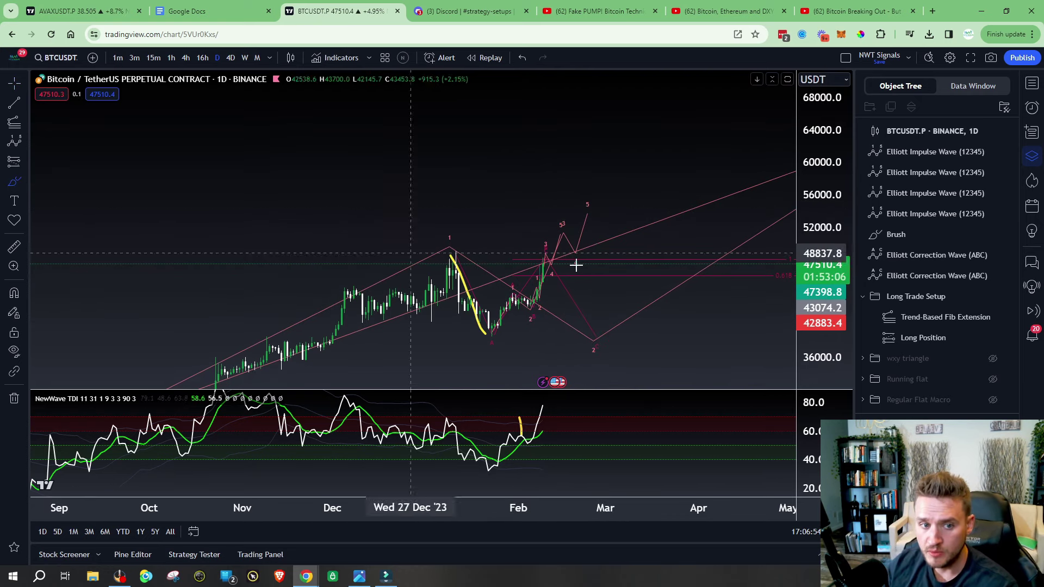
{"action": "mouse_move", "coordinate": [556, 261]}
{"action": "left_mouse_down"}
{"action": "mouse_move", "coordinate": [560, 280]}
{"action": "mouse_move", "coordinate": [606, 294]}
{"action": "left_mouse_up"}
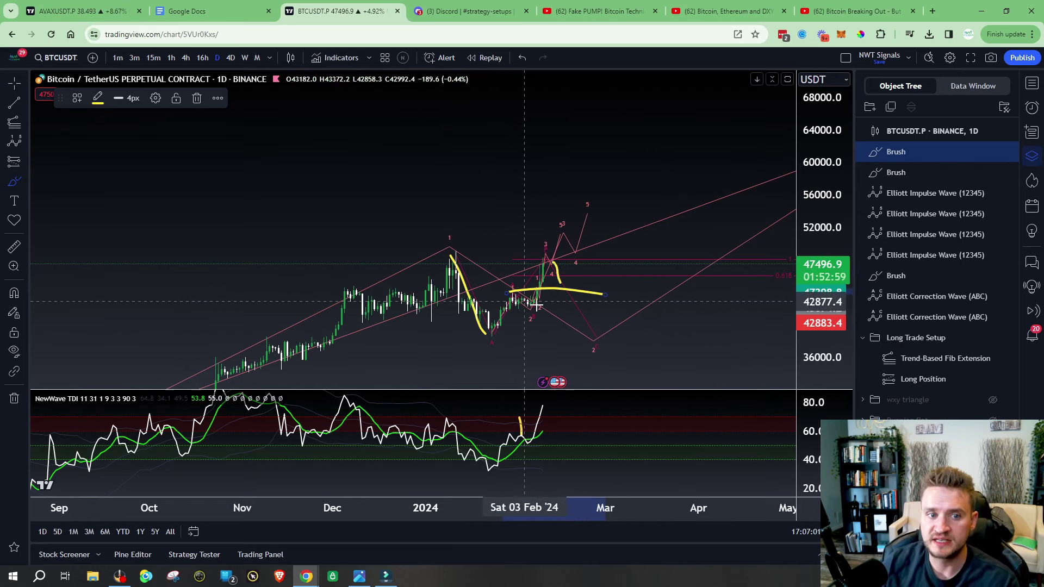
{"action": "mouse_move", "coordinate": [539, 292]}
{"action": "left_mouse_down"}
{"action": "mouse_move", "coordinate": [532, 305]}
{"action": "mouse_move", "coordinate": [548, 299]}
{"action": "mouse_move", "coordinate": [590, 335]}
{"action": "left_mouse_up"}
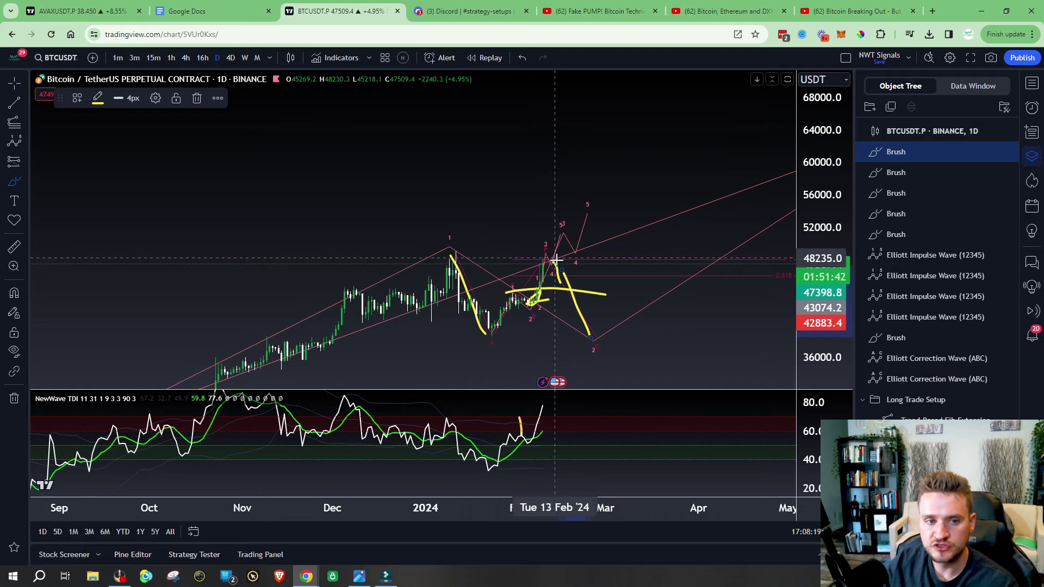
{"action": "left_click_drag", "start_coordinate": [560, 256], "coordinate": [539, 263]}
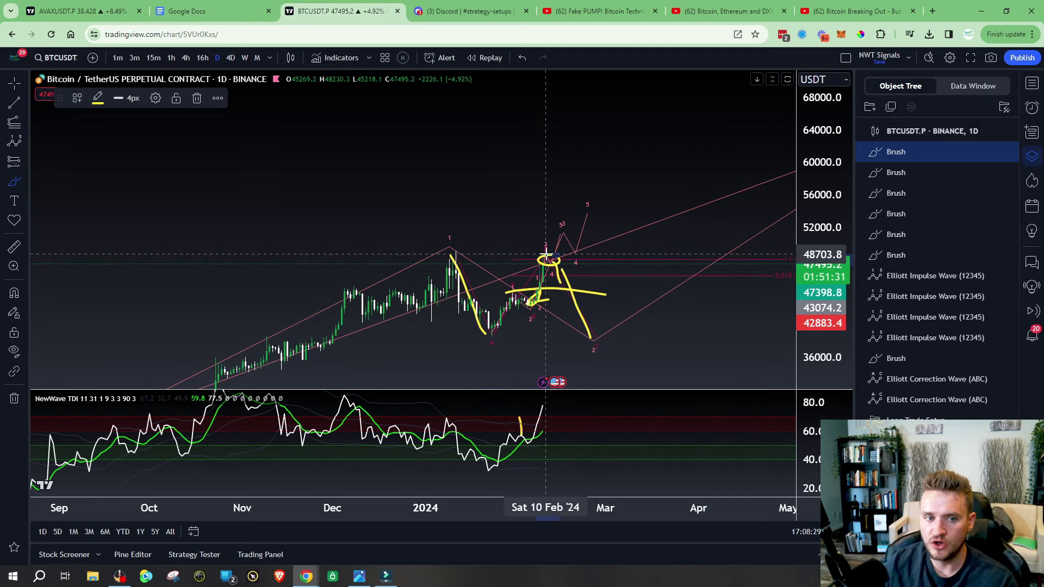
{"action": "left_click_drag", "start_coordinate": [546, 254], "coordinate": [551, 293]}
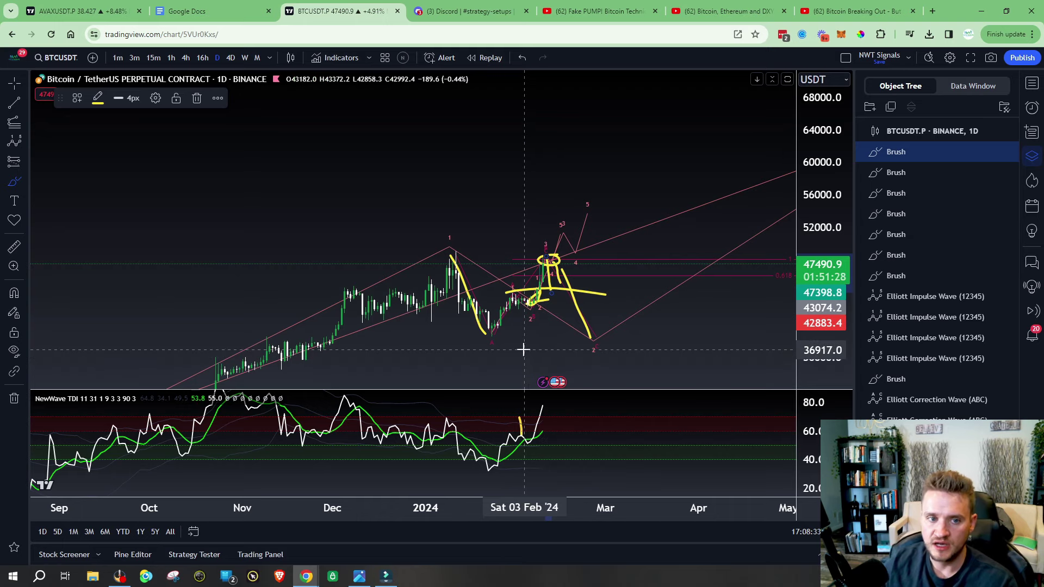